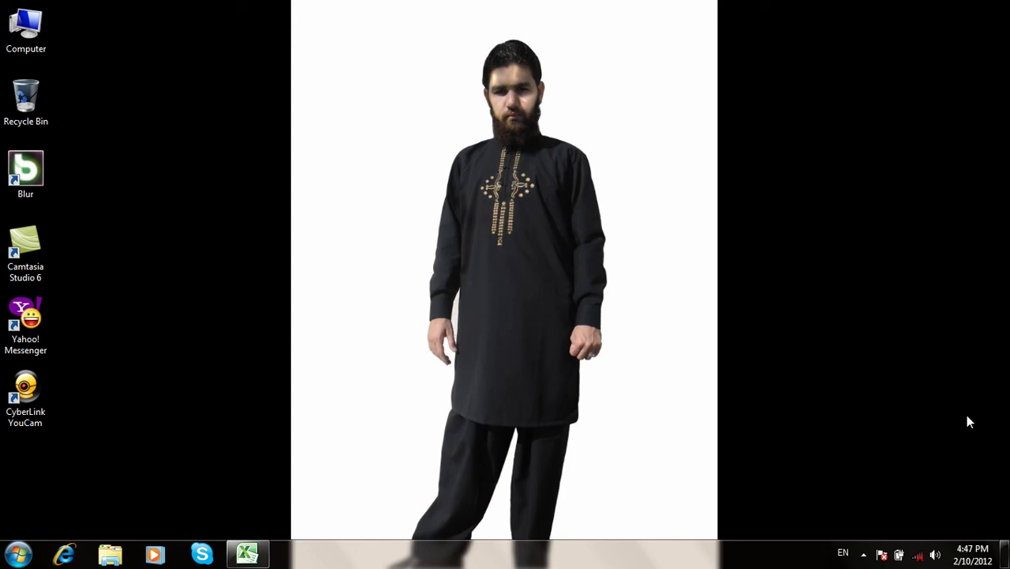
Step: Refresh the desktop and restore the Excel window showing the blank Book1 workbook
{"action": "right_click", "coordinate": [891, 69]}
{"action": "left_click", "coordinate": [875, 117]}
{"action": "left_click", "coordinate": [249, 554]}
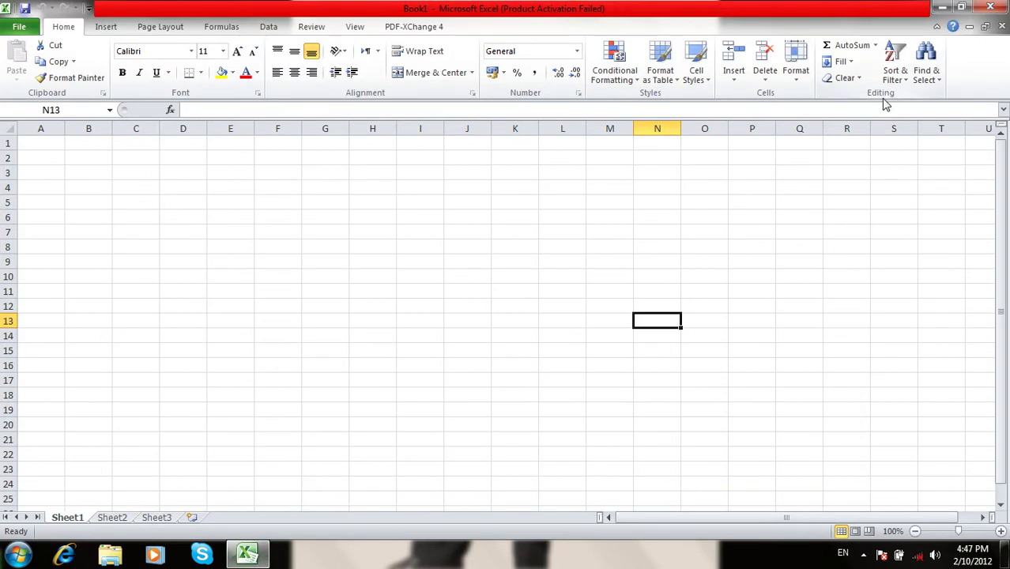
Step: Enter the heading Salary in cell A1
{"action": "left_click", "coordinate": [876, 46]}
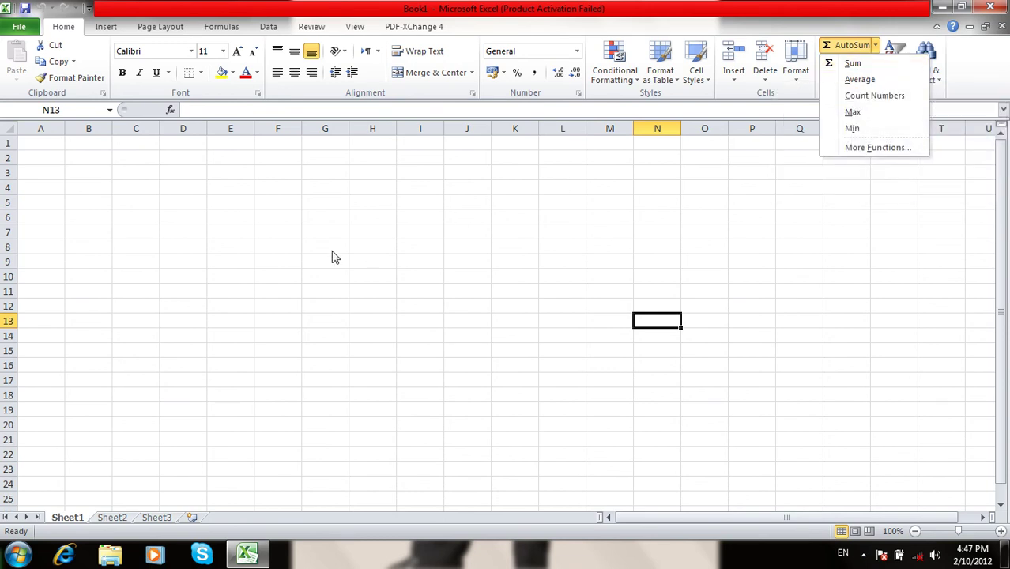
{"action": "left_click", "coordinate": [281, 245]}
{"action": "left_click", "coordinate": [281, 243]}
{"action": "key", "text": "ctrl+Up"}
{"action": "key", "text": "ctrl+Left"}
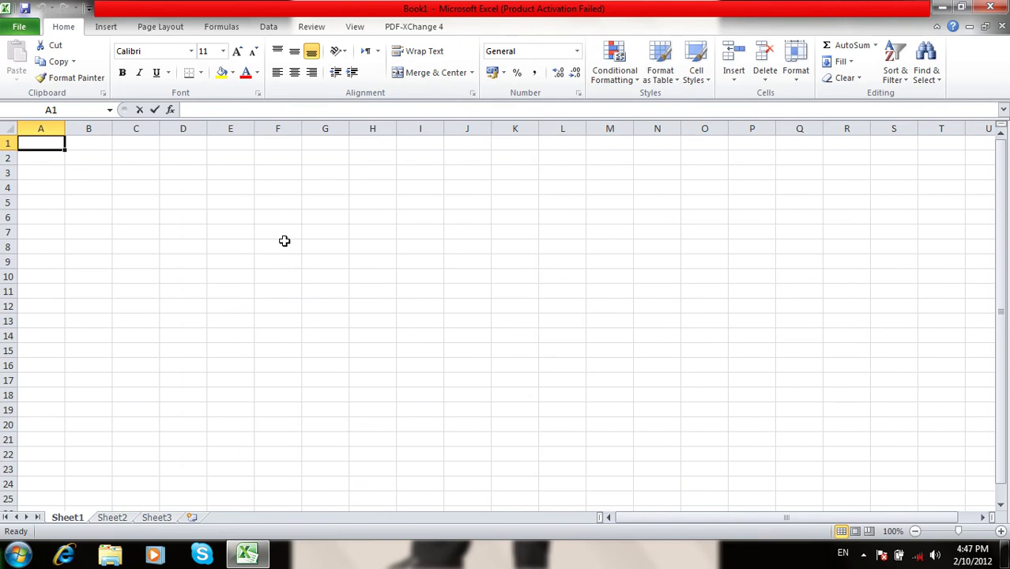
{"action": "type", "text": "Sal"}
{"action": "key", "text": "Return"}
Step: Enter 1000, 2000, 3000 and 4000 in A2:A5 and select A1:A5
{"action": "type", "text": "1000"}
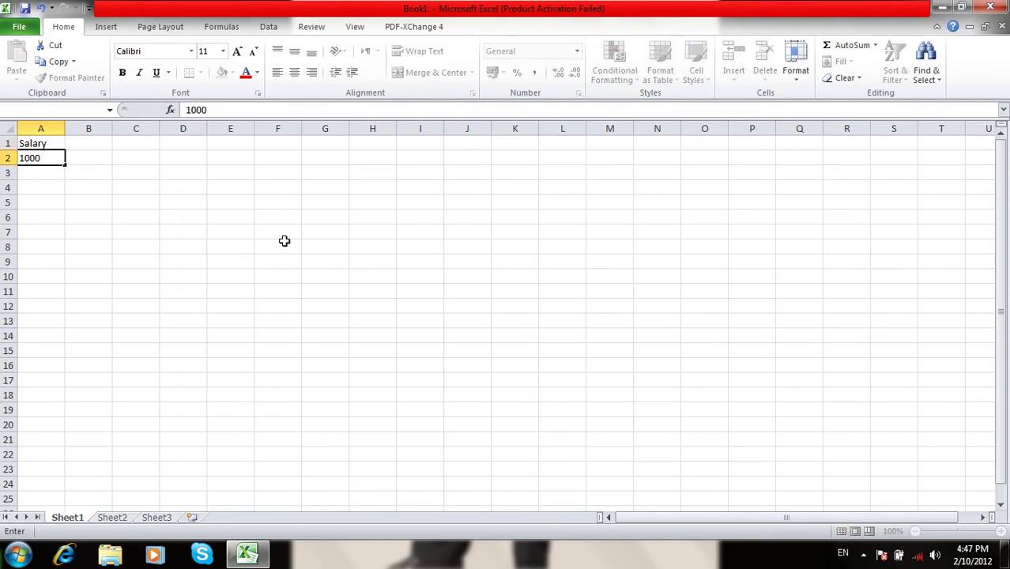
{"action": "key", "text": "Return"}
{"action": "type", "text": "2000"}
{"action": "key", "text": "Return"}
{"action": "type", "text": "3000"}
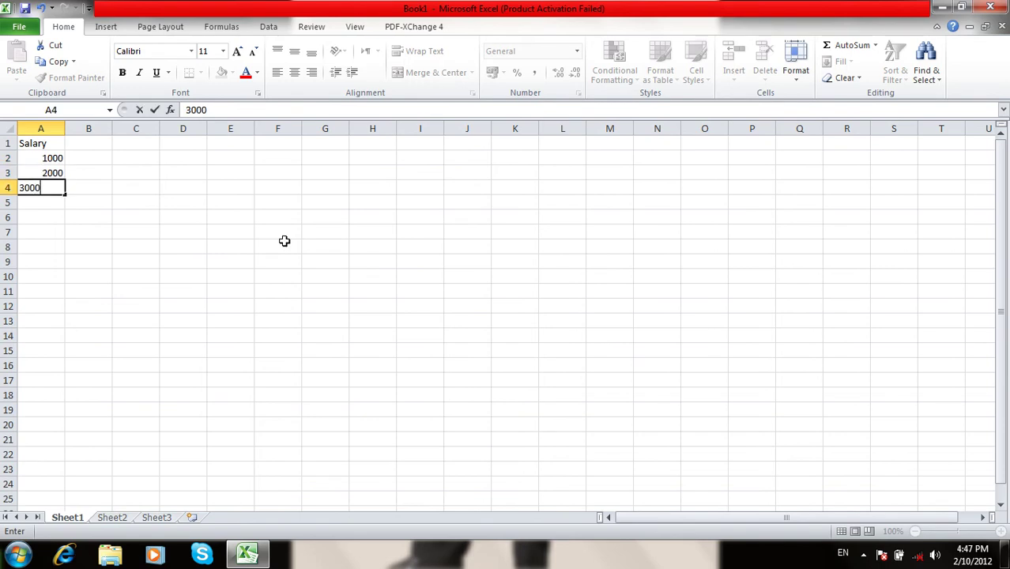
{"action": "key", "text": "Return"}
{"action": "type", "text": "4000"}
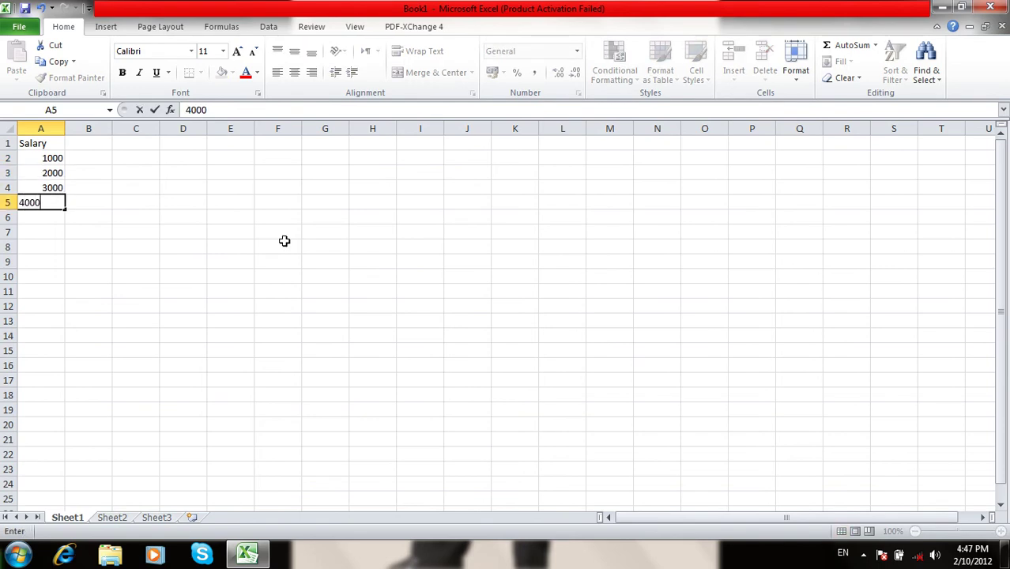
{"action": "key", "text": "Return"}
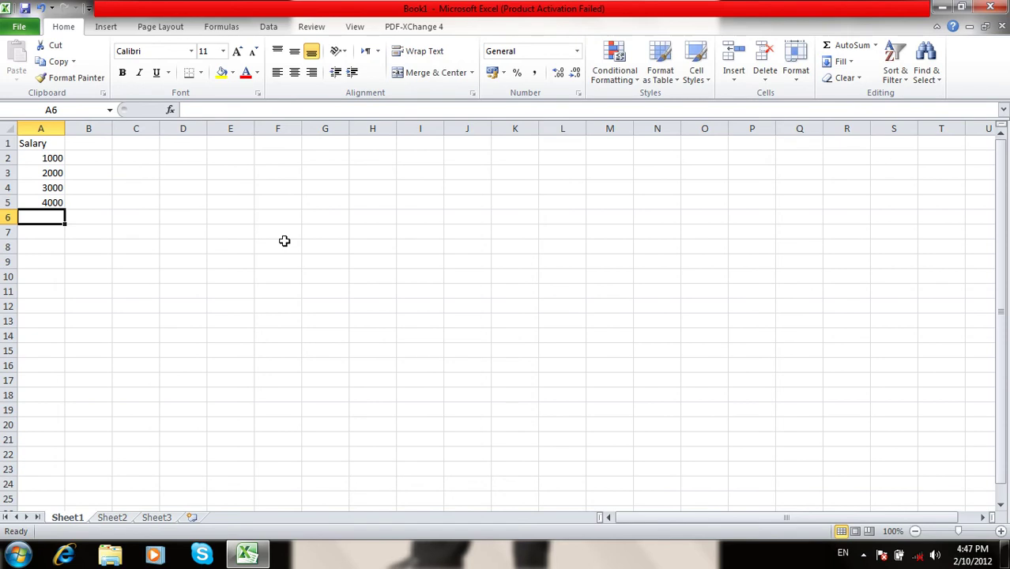
{"action": "left_click_drag", "start_coordinate": [36, 148], "coordinate": [49, 202]}
Step: Bold and centre A1:A5, then total the salaries in A6 with AutoSum
{"action": "left_click", "coordinate": [123, 73]}
{"action": "left_click", "coordinate": [294, 72]}
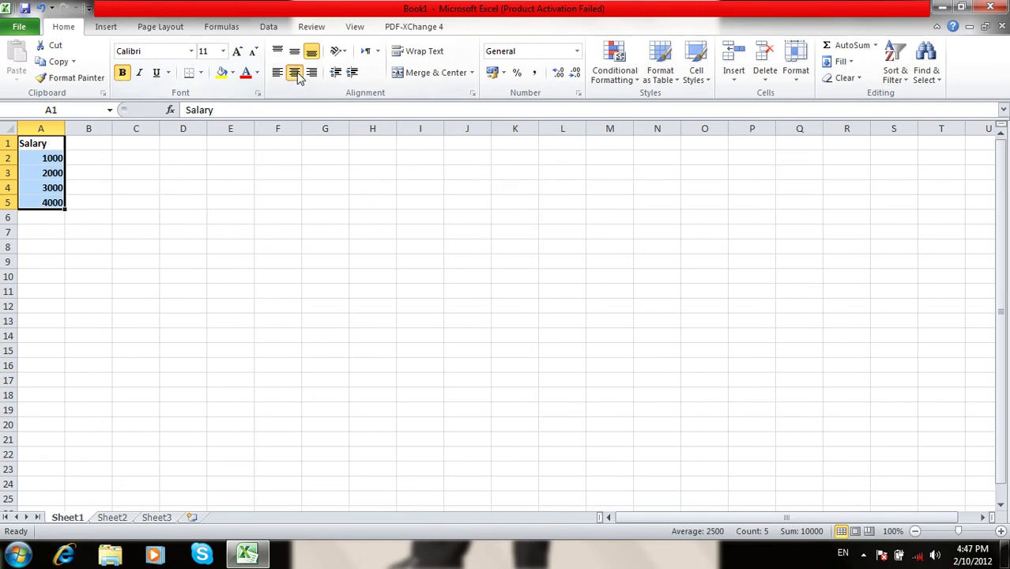
{"action": "left_click", "coordinate": [40, 217]}
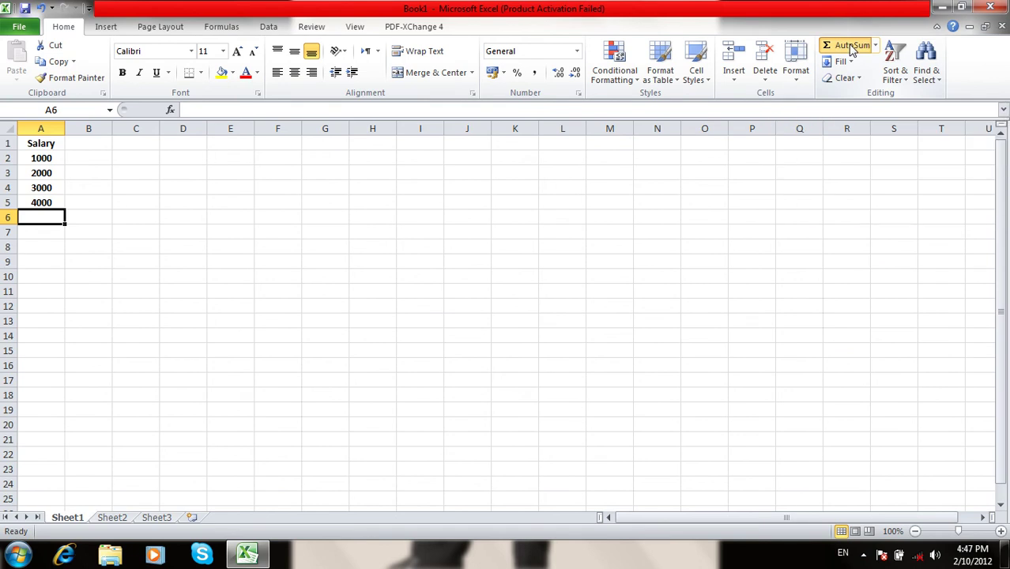
{"action": "left_click", "coordinate": [853, 46]}
{"action": "key", "text": "Return"}
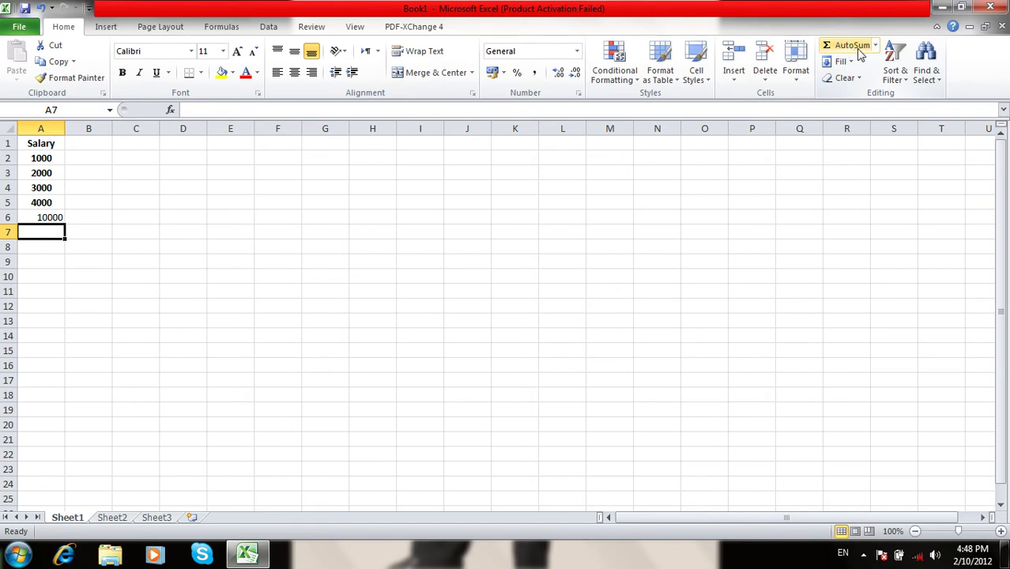
Step: Undo and redo the A6 total, re-enter the 10000 sum, and select A1:A6
{"action": "key", "text": "ctrl+z"}
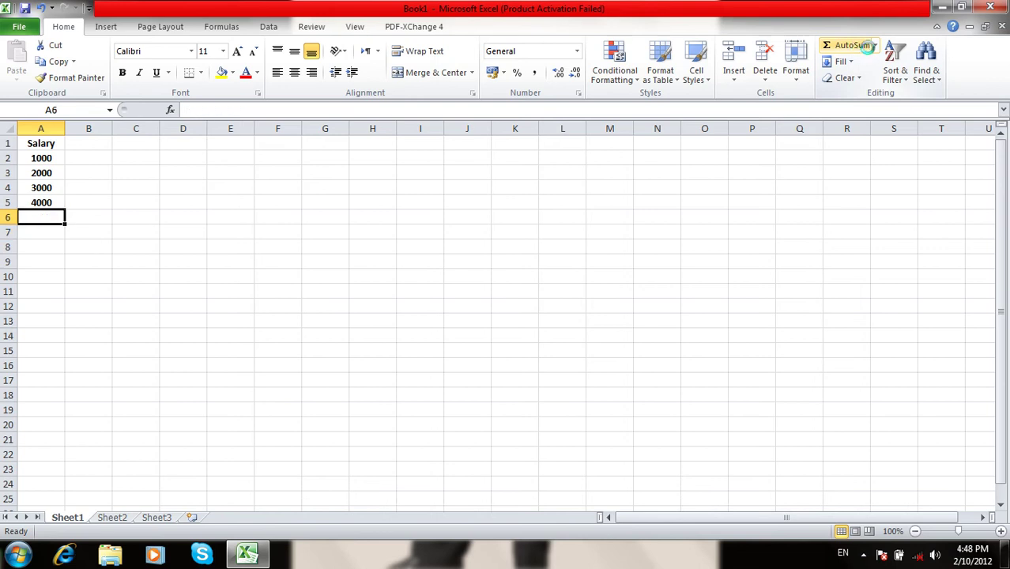
{"action": "key", "text": "ctrl+y"}
{"action": "key", "text": "ctrl+z"}
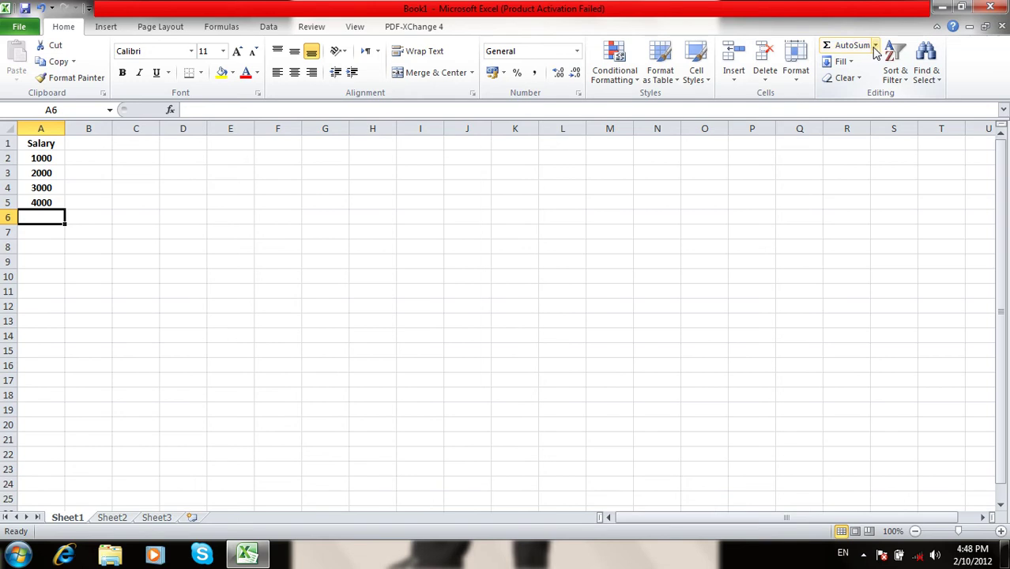
{"action": "left_click", "coordinate": [876, 48]}
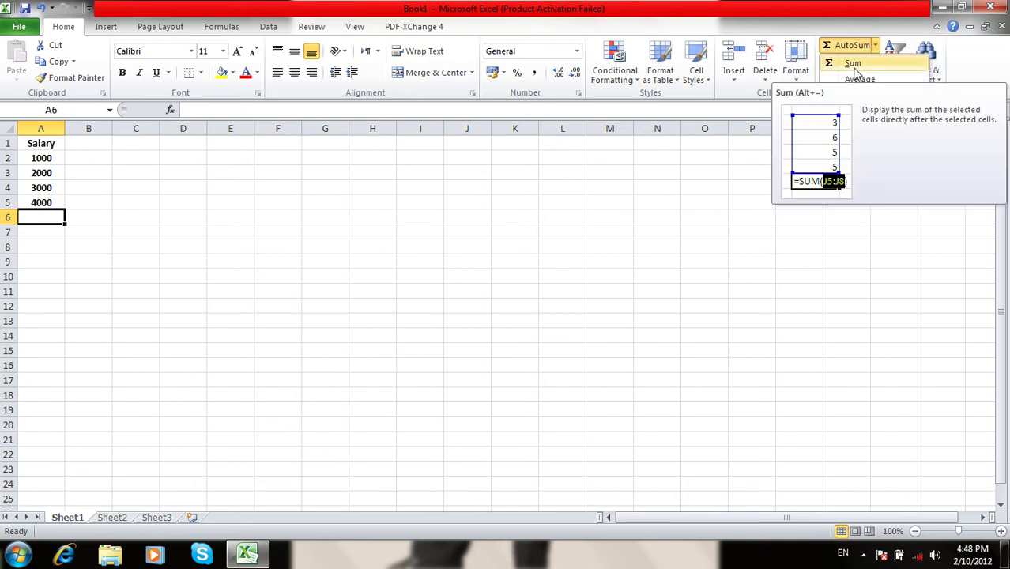
{"action": "left_click", "coordinate": [853, 64]}
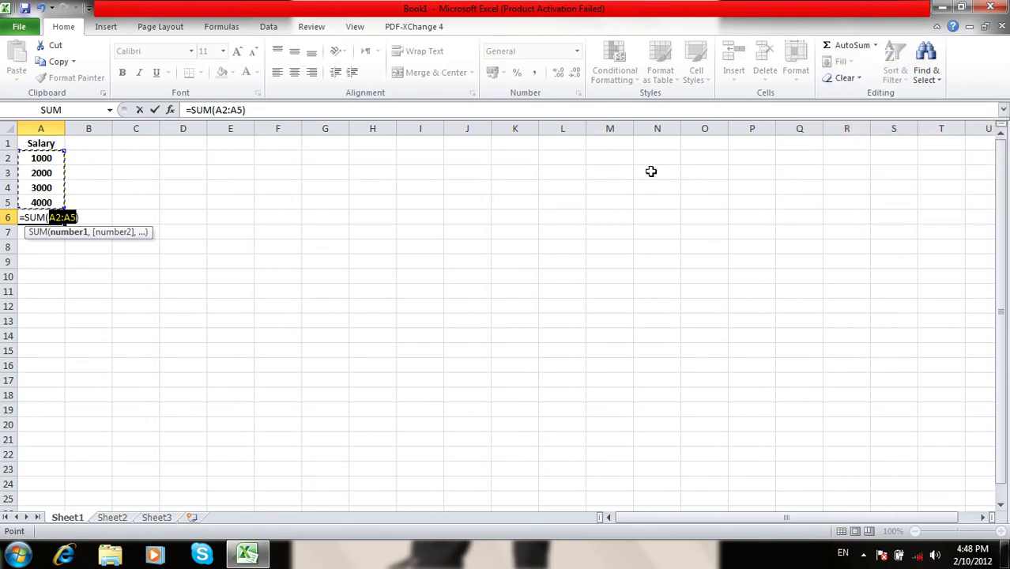
{"action": "key", "text": "Return"}
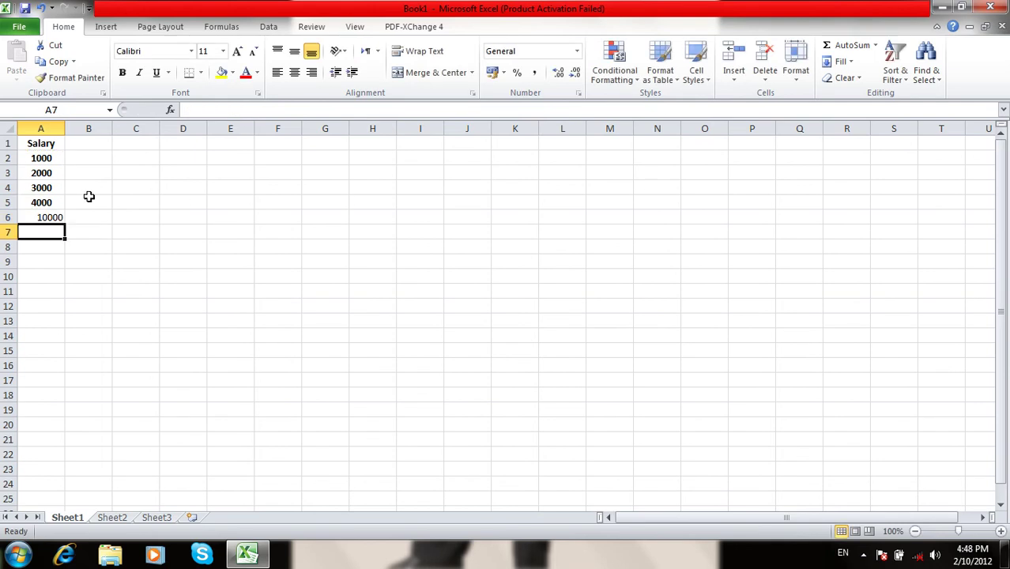
{"action": "left_click", "coordinate": [50, 216]}
{"action": "left_click_drag", "start_coordinate": [41, 216], "coordinate": [31, 143]}
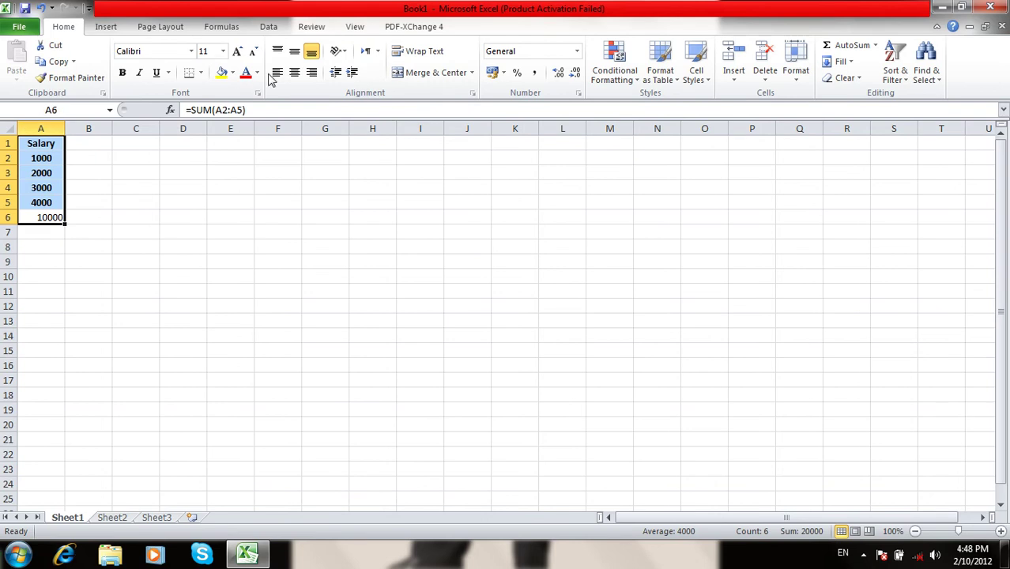
Step: Centre the A6 total and copy the Salary column A1:A5 into C1
{"action": "left_click", "coordinate": [294, 73]}
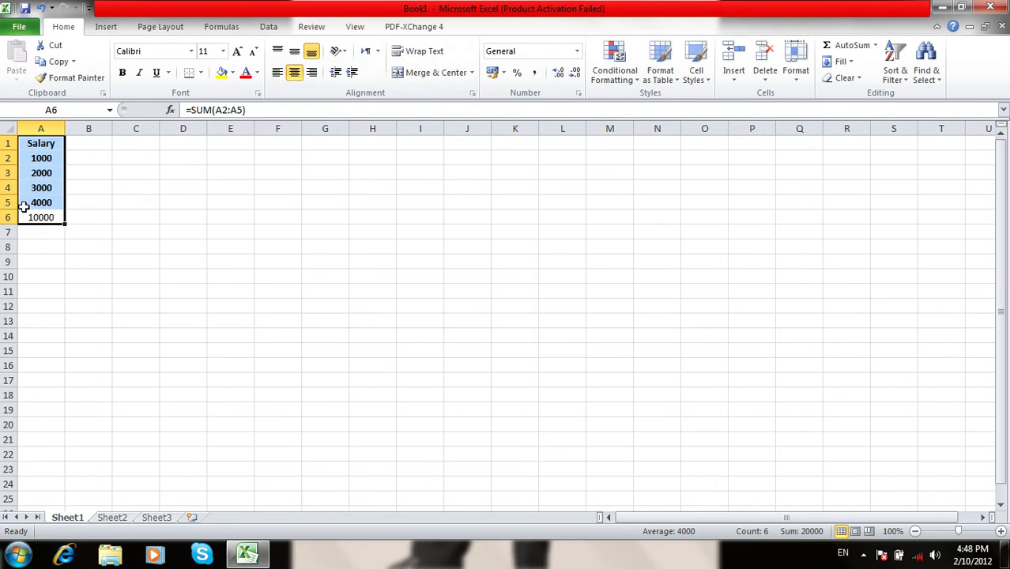
{"action": "left_click_drag", "start_coordinate": [24, 207], "coordinate": [26, 140]}
{"action": "right_click", "coordinate": [31, 178]}
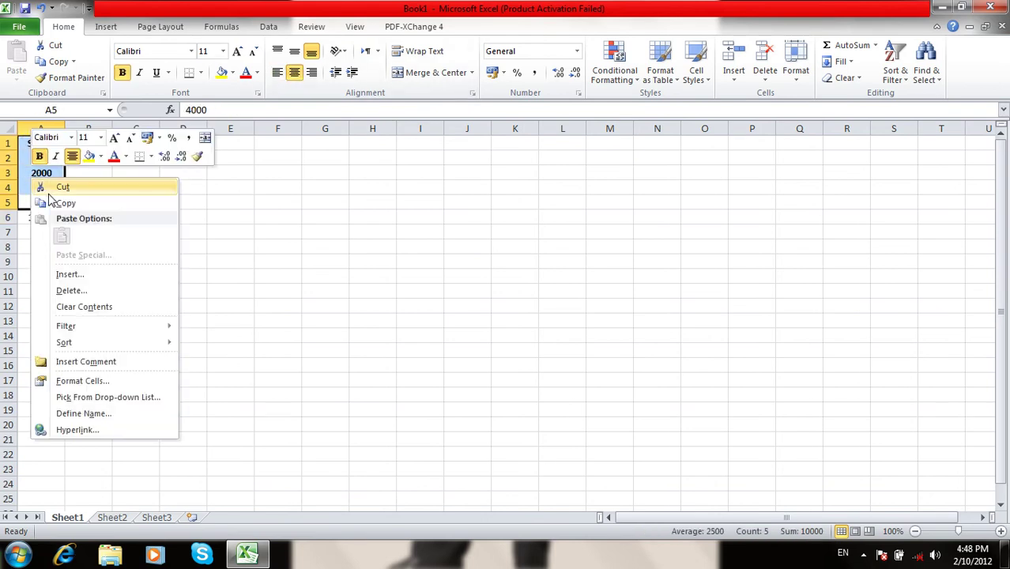
{"action": "left_click", "coordinate": [69, 204]}
{"action": "left_click", "coordinate": [146, 143]}
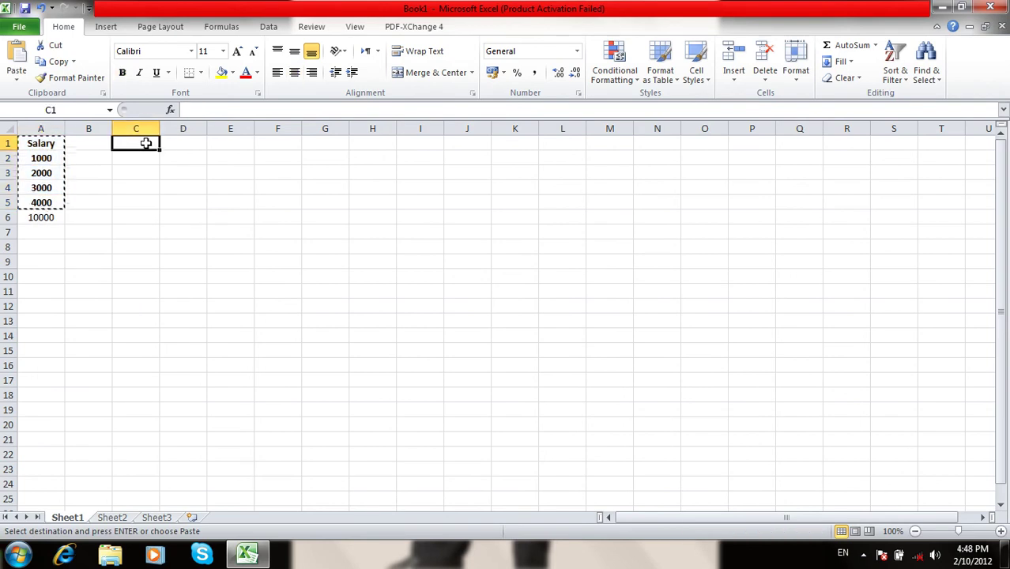
{"action": "key", "text": "ctrl+v"}
Step: Paste the Salary column into E1 and G1 as well, then end copy mode
{"action": "left_click", "coordinate": [226, 145]}
{"action": "key", "text": "ctrl+v"}
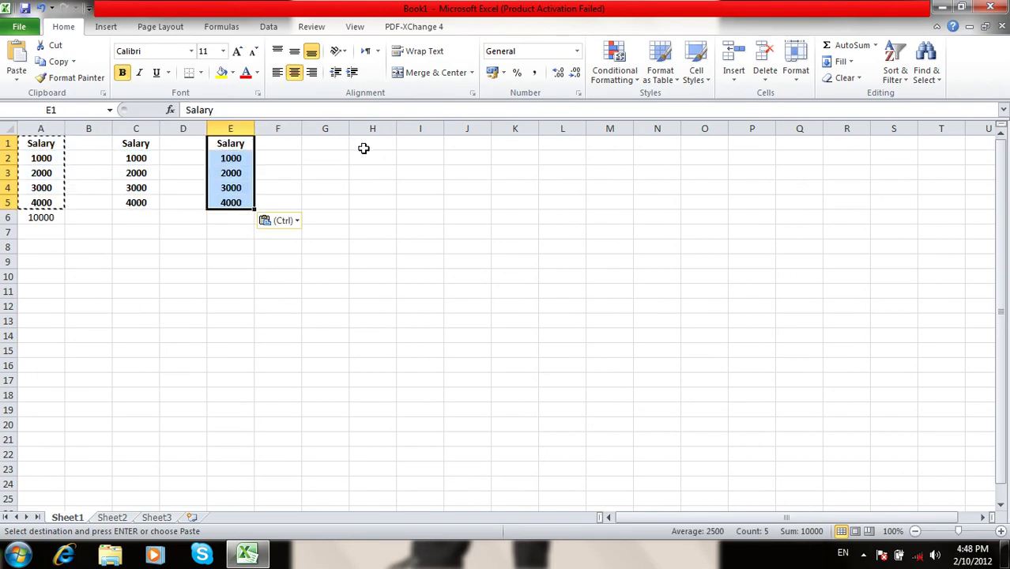
{"action": "left_click", "coordinate": [323, 144]}
{"action": "key", "text": "ctrl+v"}
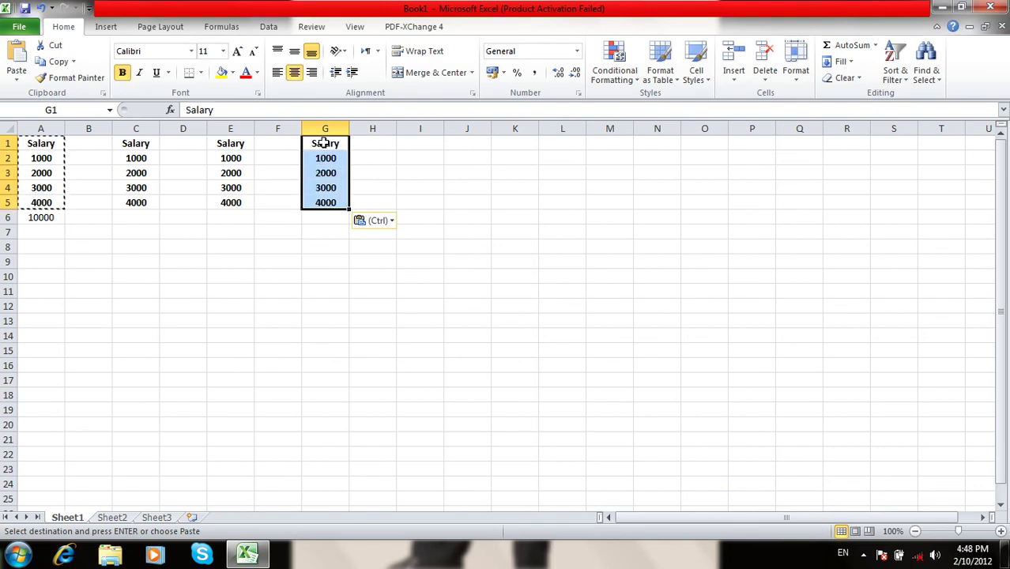
{"action": "left_click", "coordinate": [132, 214]}
{"action": "key", "text": "Escape"}
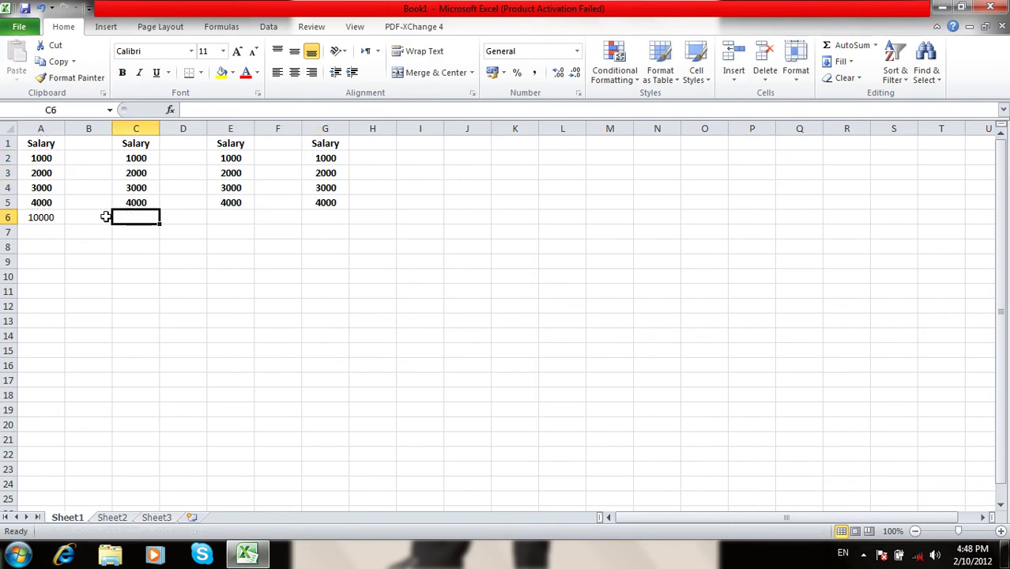
{"action": "left_click", "coordinate": [41, 215]}
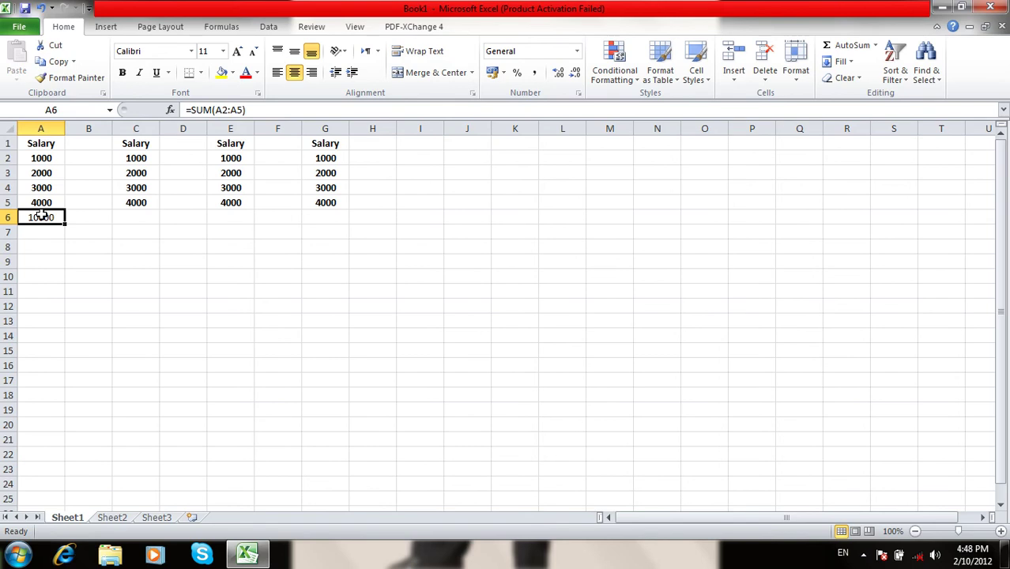
{"action": "left_click", "coordinate": [138, 212]}
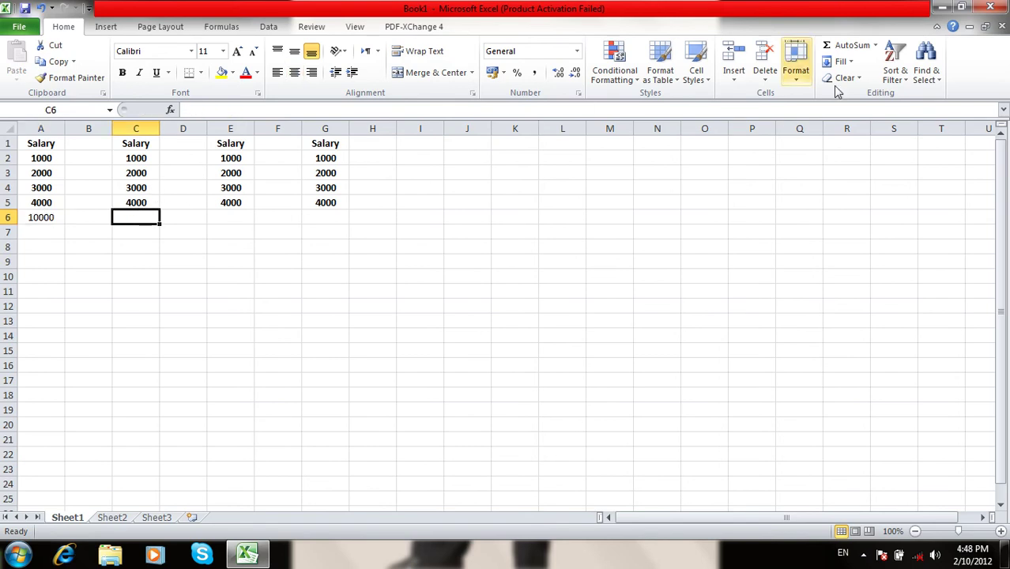
Step: Put the average of C2:C5, 2500, in C6 and make it bold and centred
{"action": "left_click", "coordinate": [875, 45]}
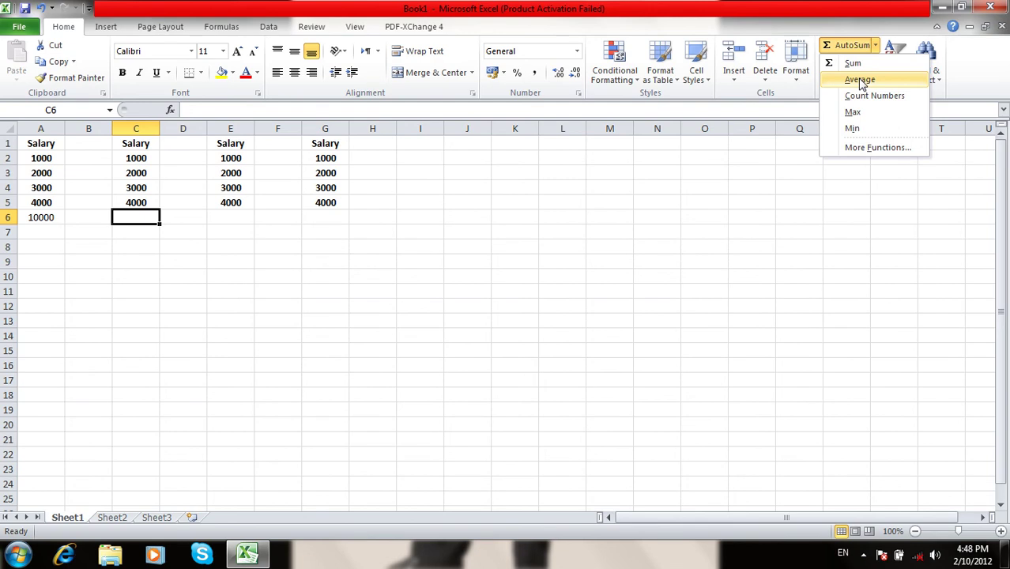
{"action": "left_click", "coordinate": [861, 79]}
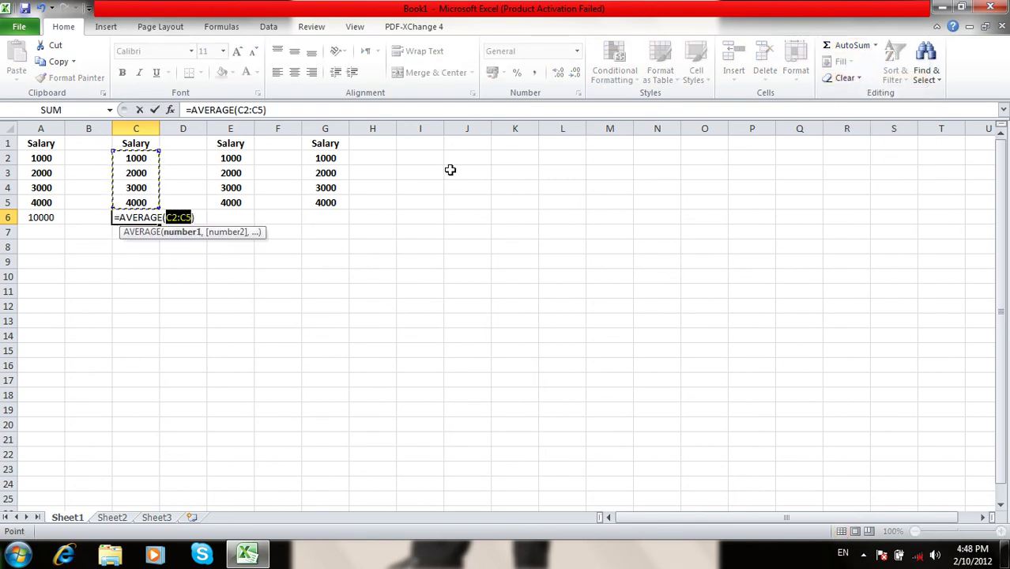
{"action": "key", "text": "Return"}
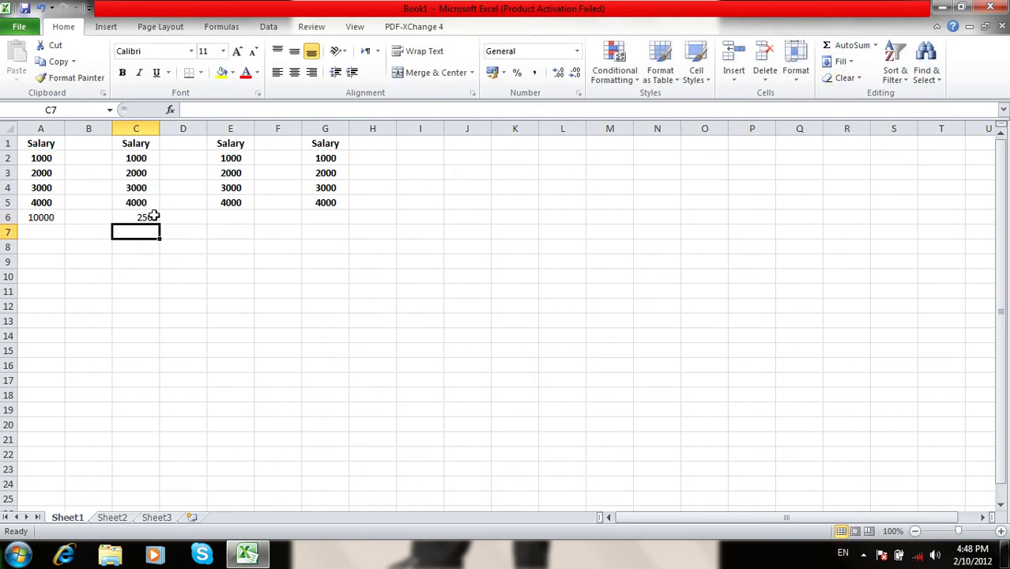
{"action": "left_click", "coordinate": [153, 216]}
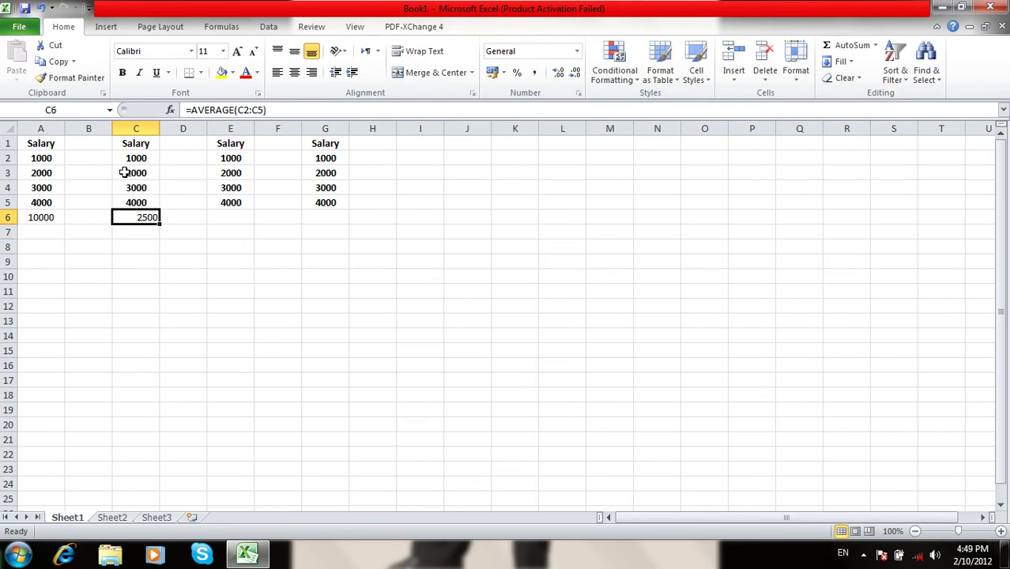
{"action": "left_click", "coordinate": [294, 72]}
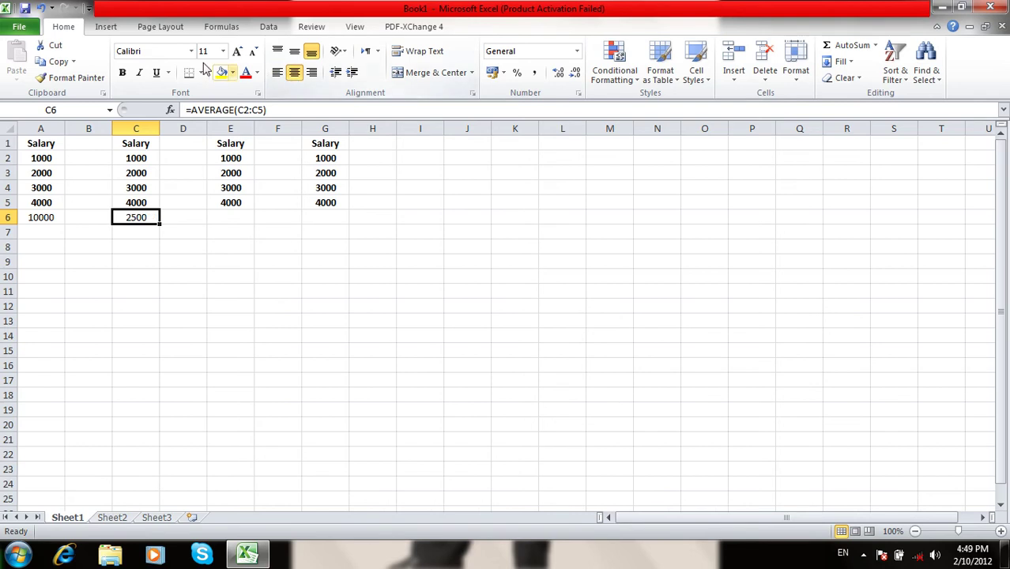
{"action": "left_click", "coordinate": [123, 72]}
Step: Check the salaries in C2:C5 against the =AVERAGE(C2:C5) formula in C6
{"action": "left_click", "coordinate": [138, 159]}
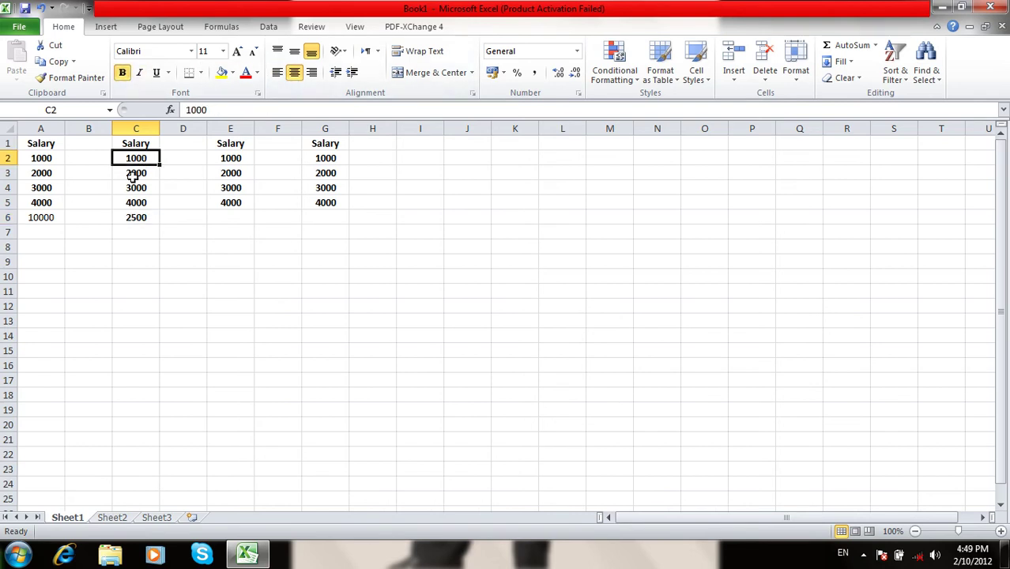
{"action": "left_click", "coordinate": [132, 175]}
{"action": "left_click", "coordinate": [126, 186]}
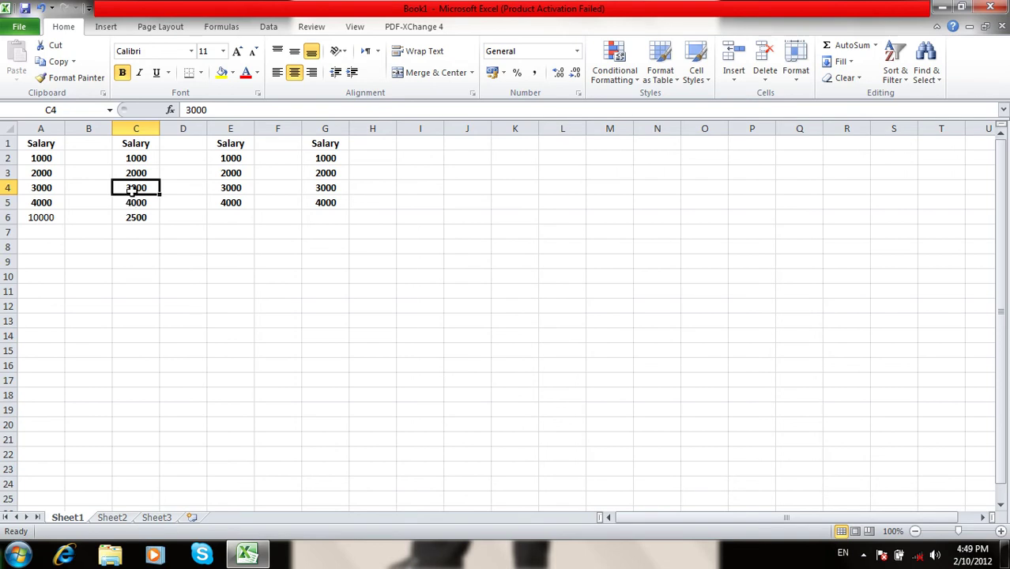
{"action": "left_click_drag", "start_coordinate": [138, 202], "coordinate": [136, 158]}
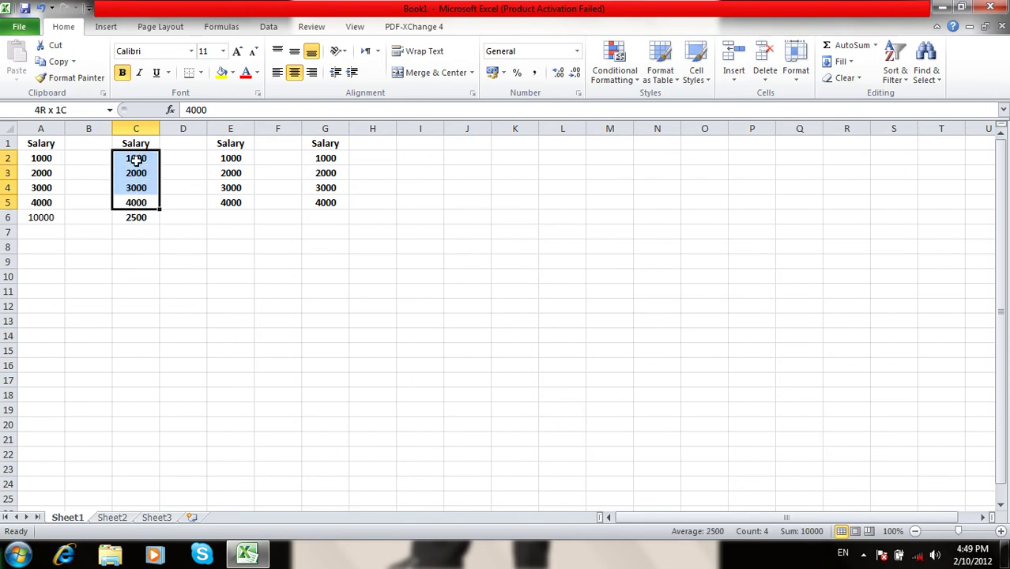
{"action": "left_click", "coordinate": [142, 215]}
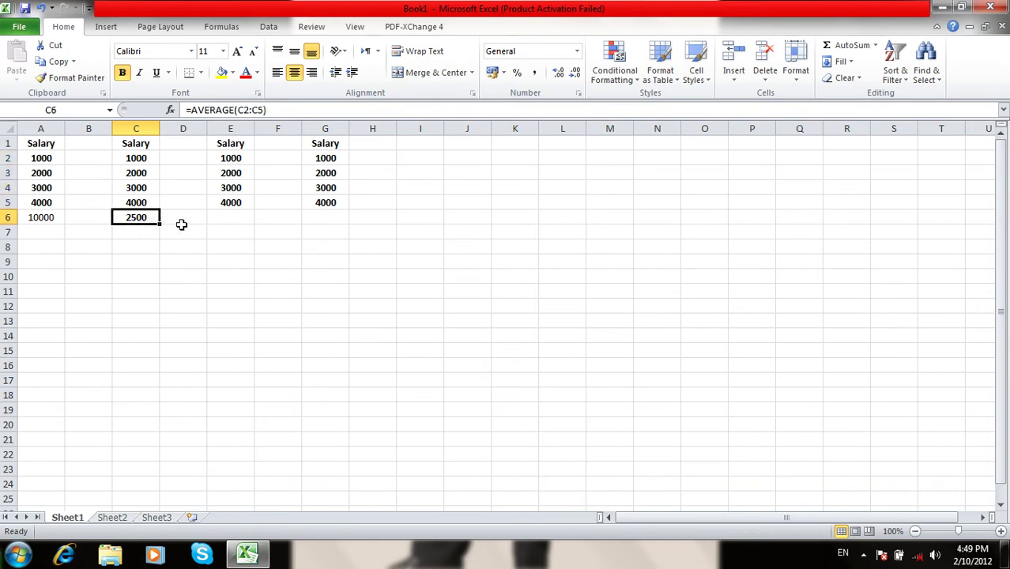
{"action": "left_click", "coordinate": [228, 215]}
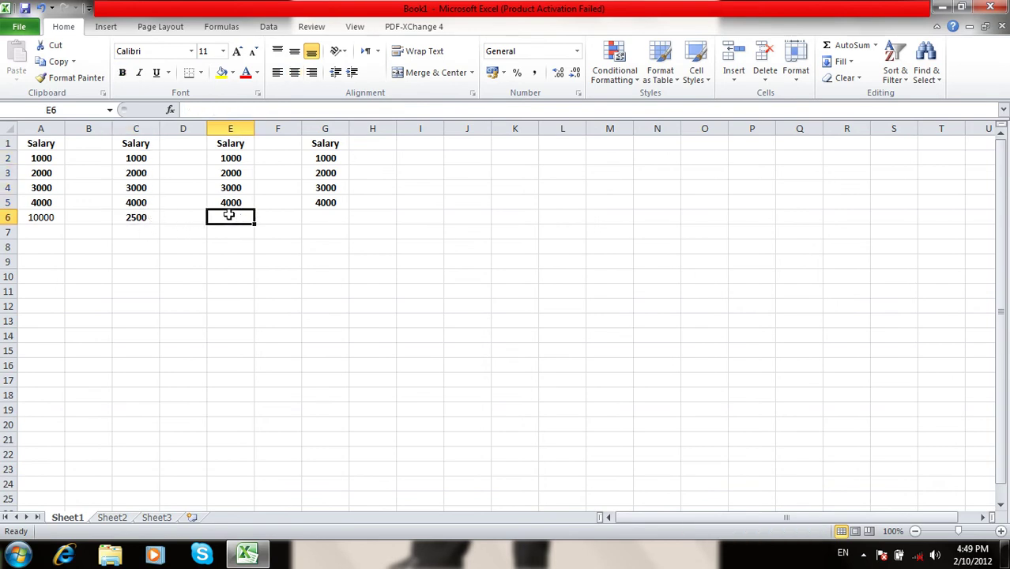
Step: Insert =COUNT(E2:E5) in E6, showing 4, and make it bold and centred
{"action": "left_click", "coordinate": [877, 47]}
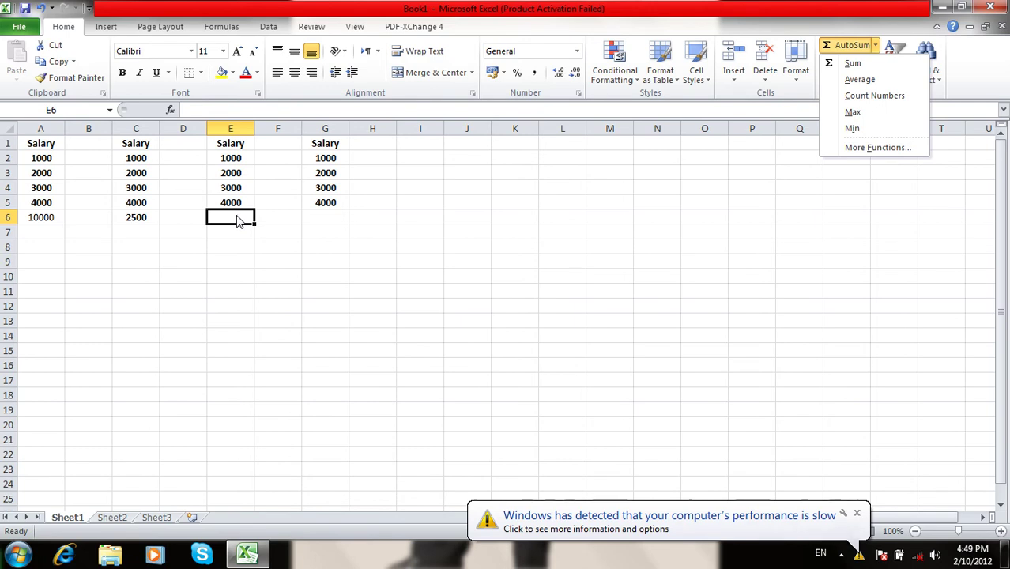
{"action": "left_click", "coordinate": [859, 95]}
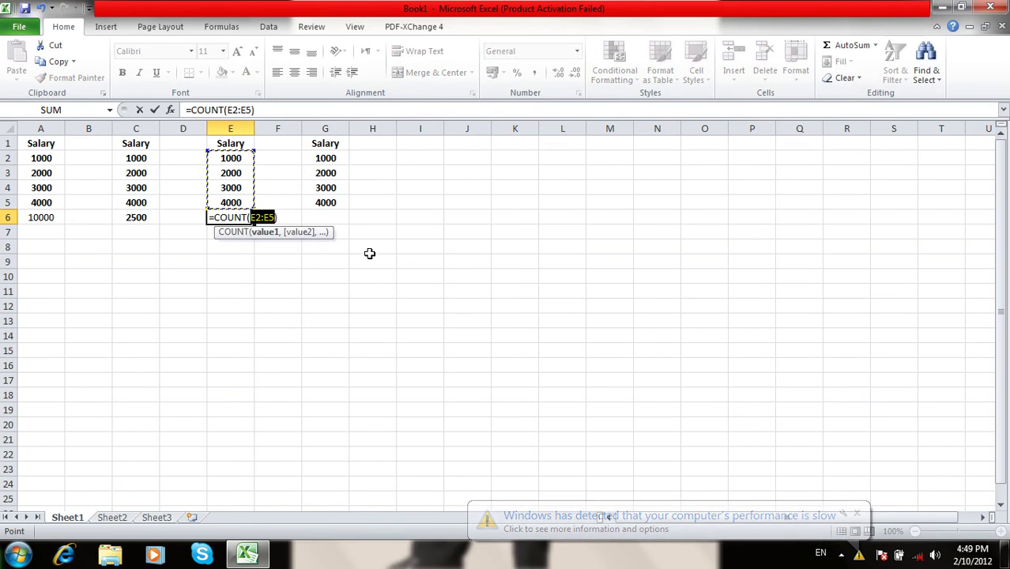
{"action": "key", "text": "Return"}
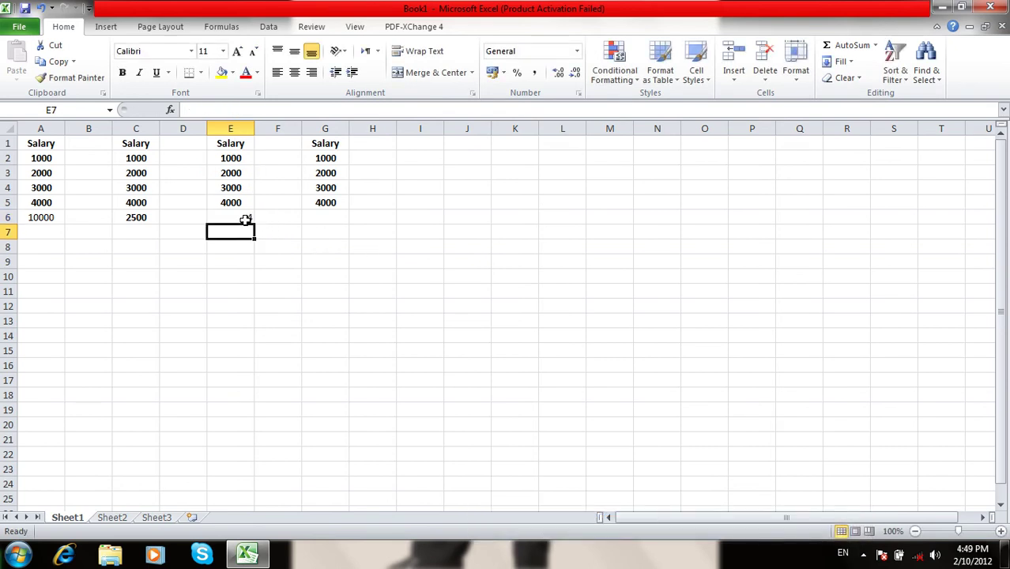
{"action": "left_click", "coordinate": [246, 219]}
{"action": "key", "text": "ctrl+b"}
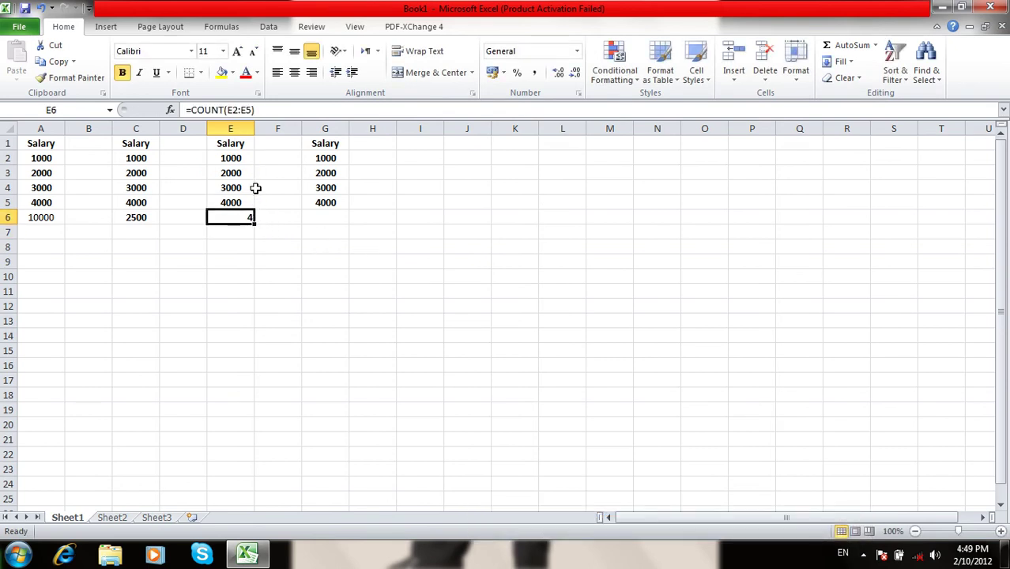
{"action": "left_click", "coordinate": [294, 72]}
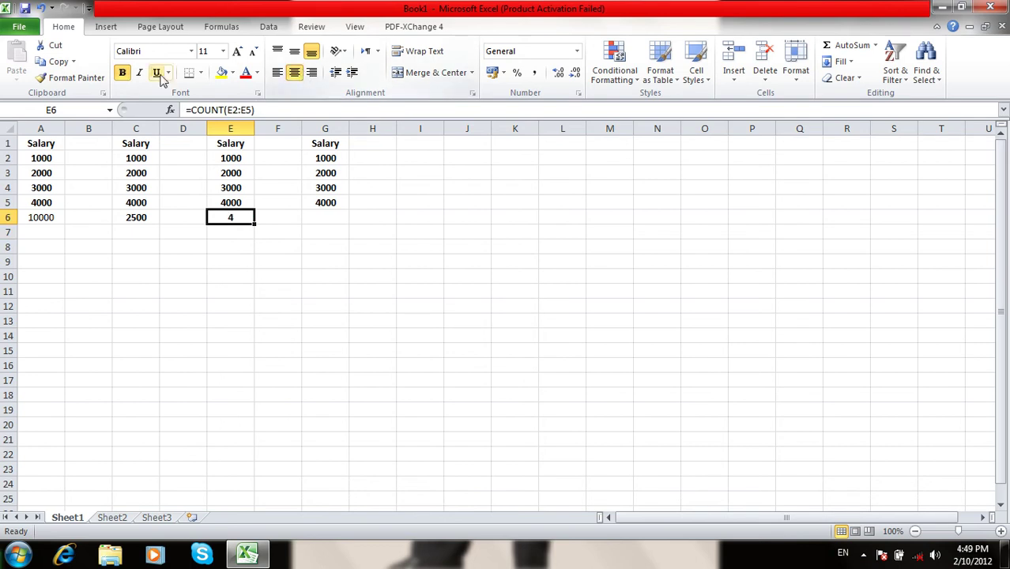
{"action": "left_click", "coordinate": [324, 218]}
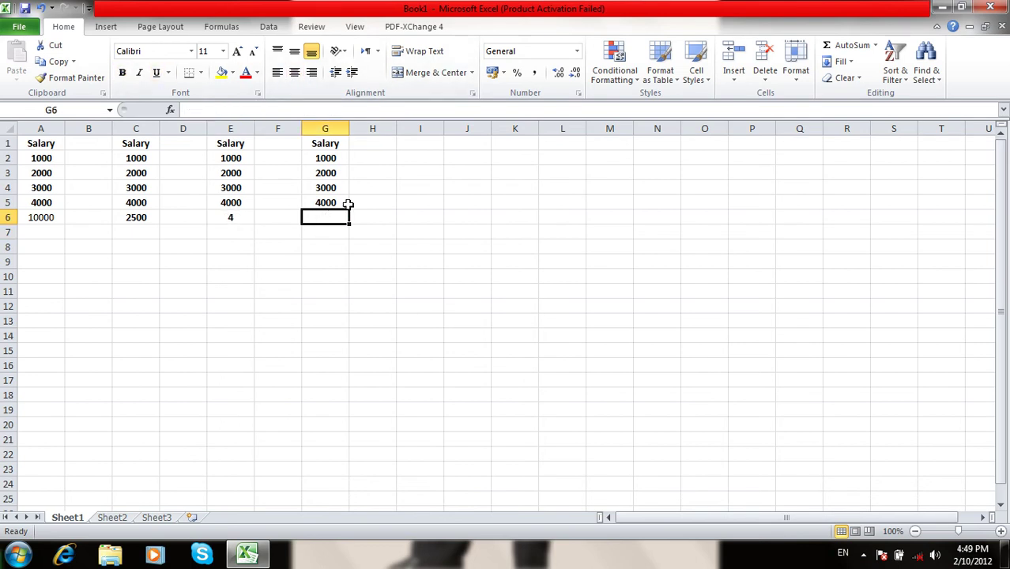
Step: Insert =MAX(G2:G5) in G6 and make the 4000 result bold
{"action": "left_click", "coordinate": [876, 45]}
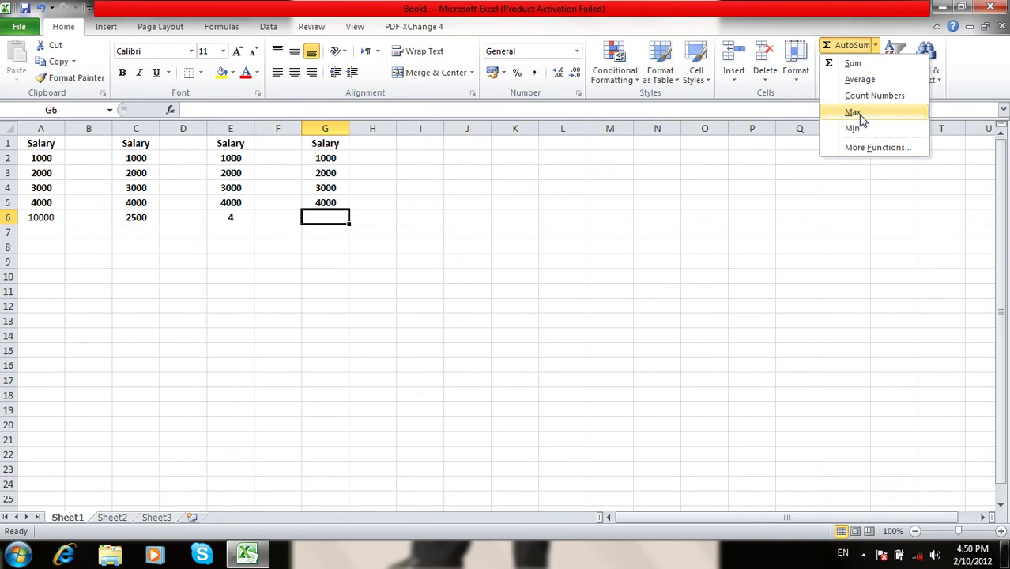
{"action": "left_click", "coordinate": [858, 113]}
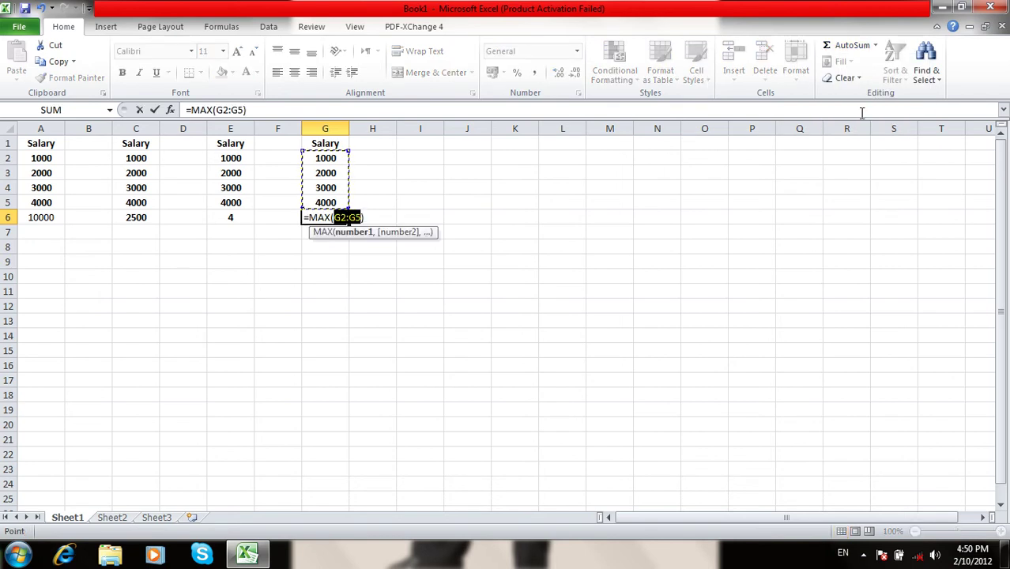
{"action": "key", "text": "Return"}
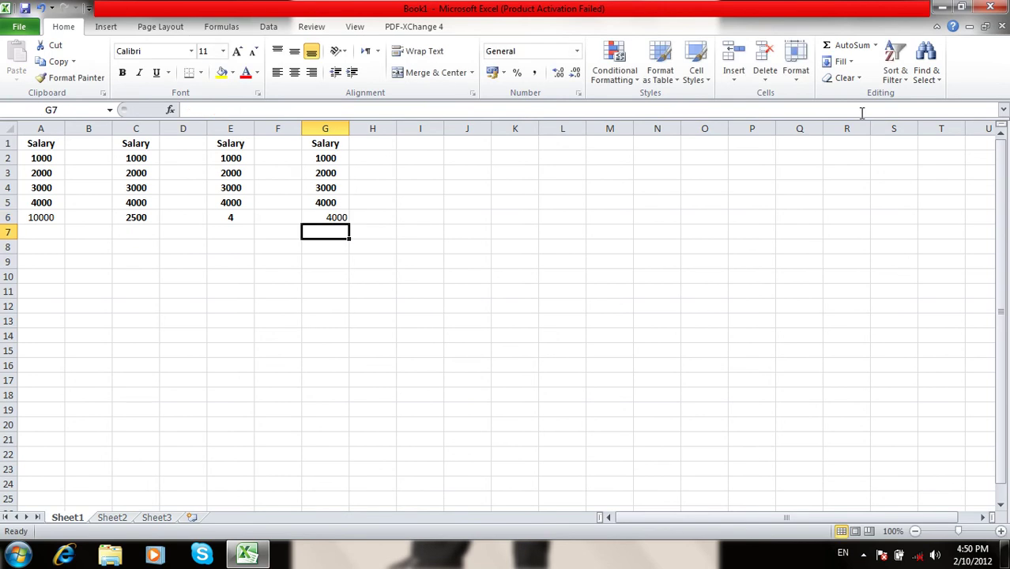
{"action": "key", "text": "Up"}
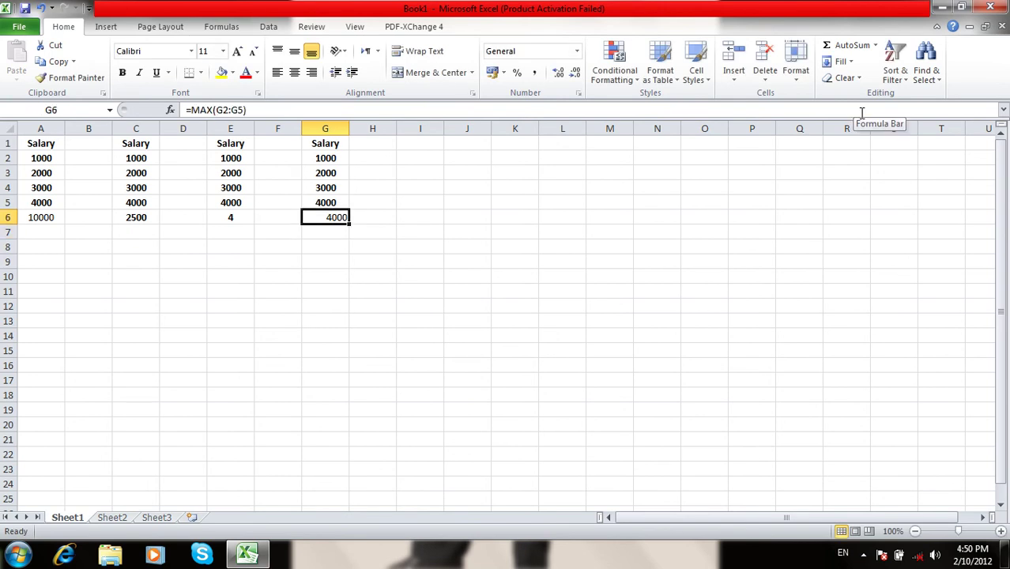
{"action": "key", "text": "ctrl+b"}
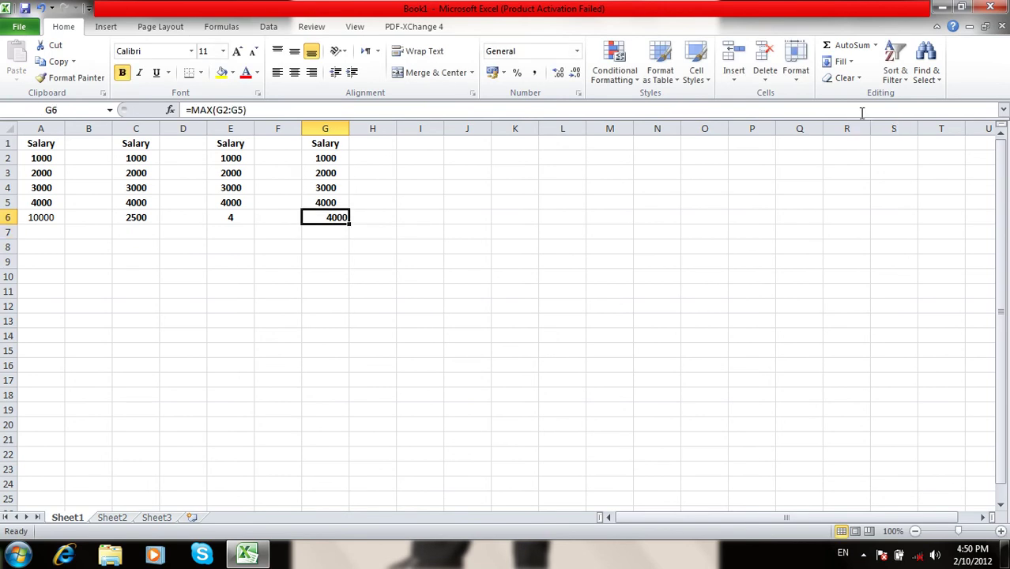
Step: Copy the Salary column G1:G5 into I1:I5
{"action": "left_click", "coordinate": [311, 144]}
{"action": "left_click_drag", "start_coordinate": [316, 154], "coordinate": [327, 198]}
{"action": "key", "text": "ctrl+c"}
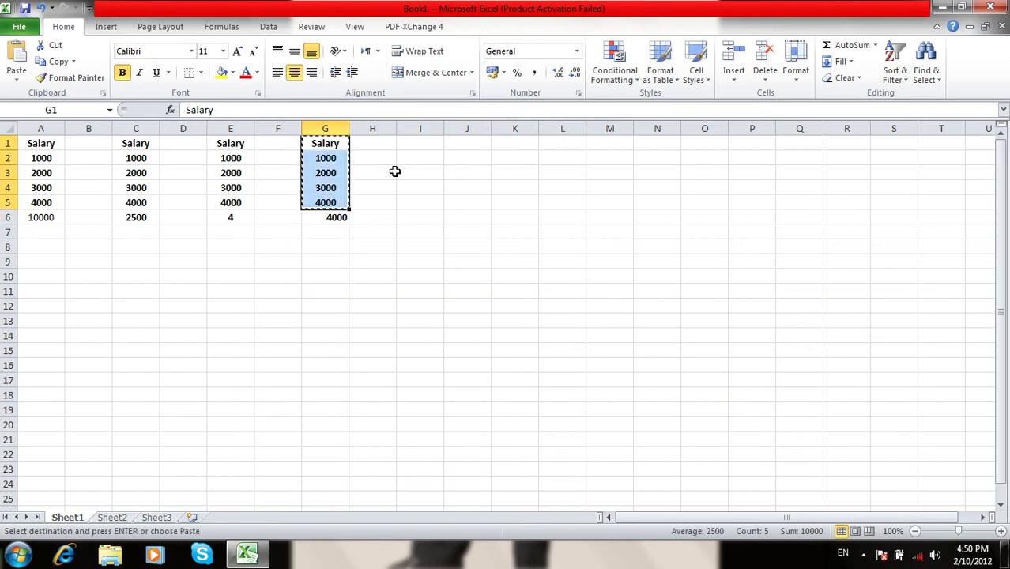
{"action": "left_click", "coordinate": [413, 143]}
{"action": "key", "text": "ctrl+v"}
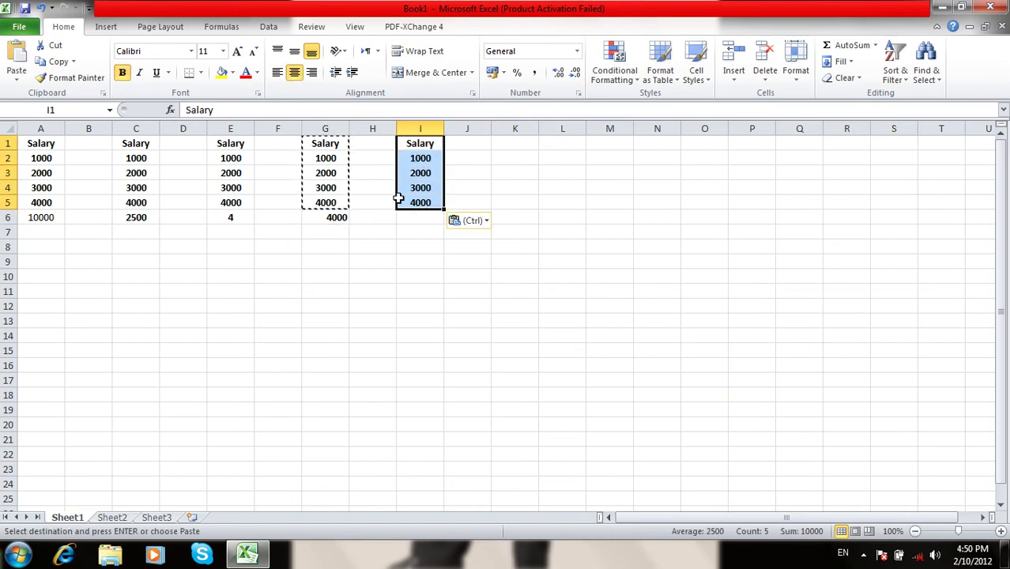
Step: Insert =MIN(I2:I5) in I6 and make the 1000 result bold
{"action": "left_click", "coordinate": [406, 215]}
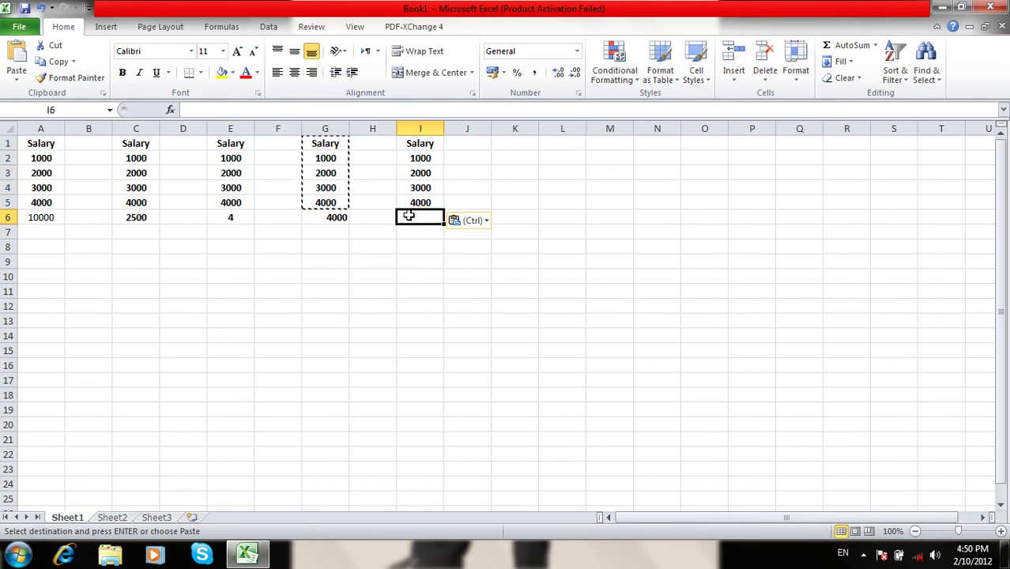
{"action": "left_click", "coordinate": [875, 45]}
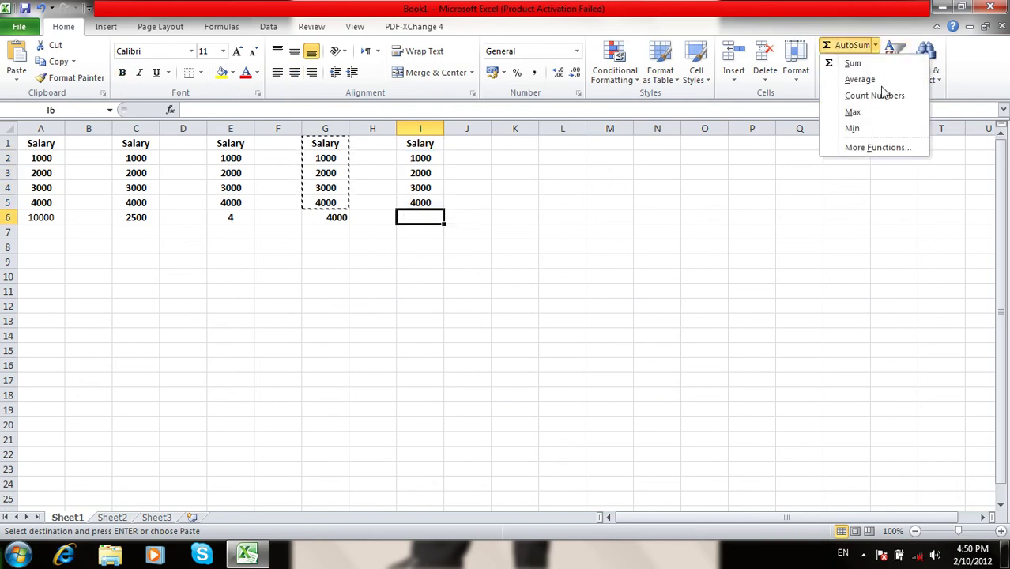
{"action": "left_click", "coordinate": [877, 129]}
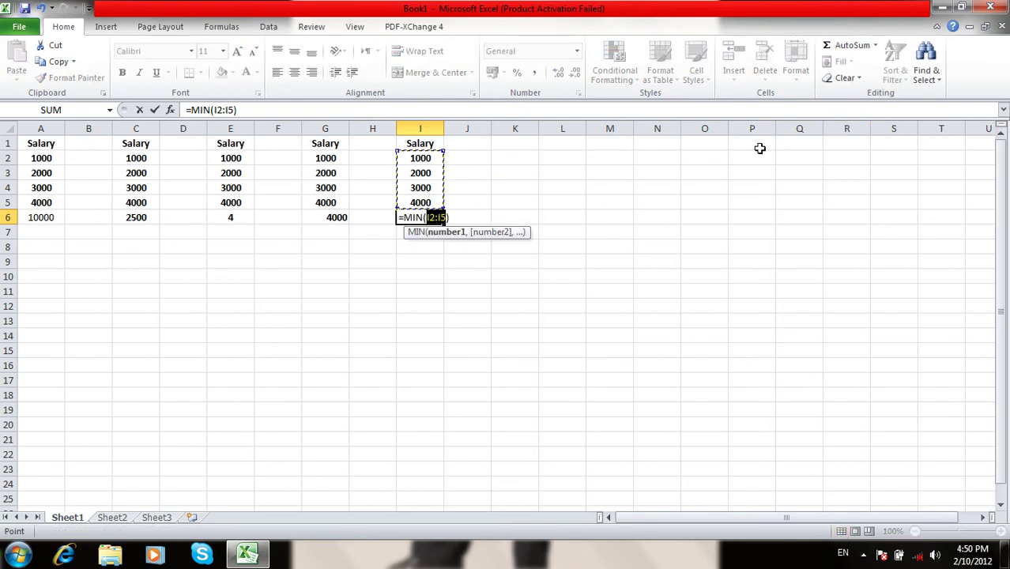
{"action": "key", "text": "Return"}
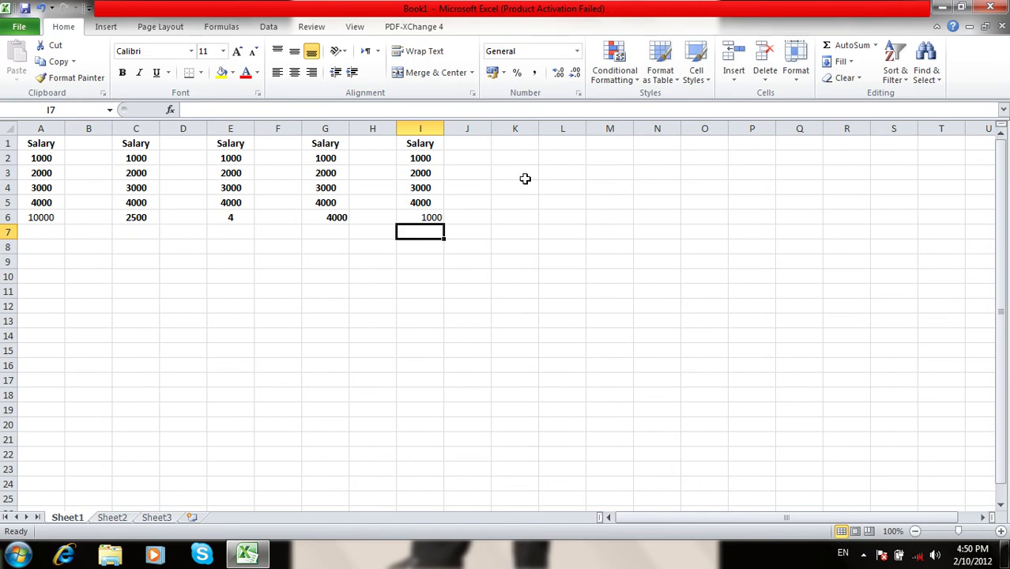
{"action": "left_click", "coordinate": [123, 72]}
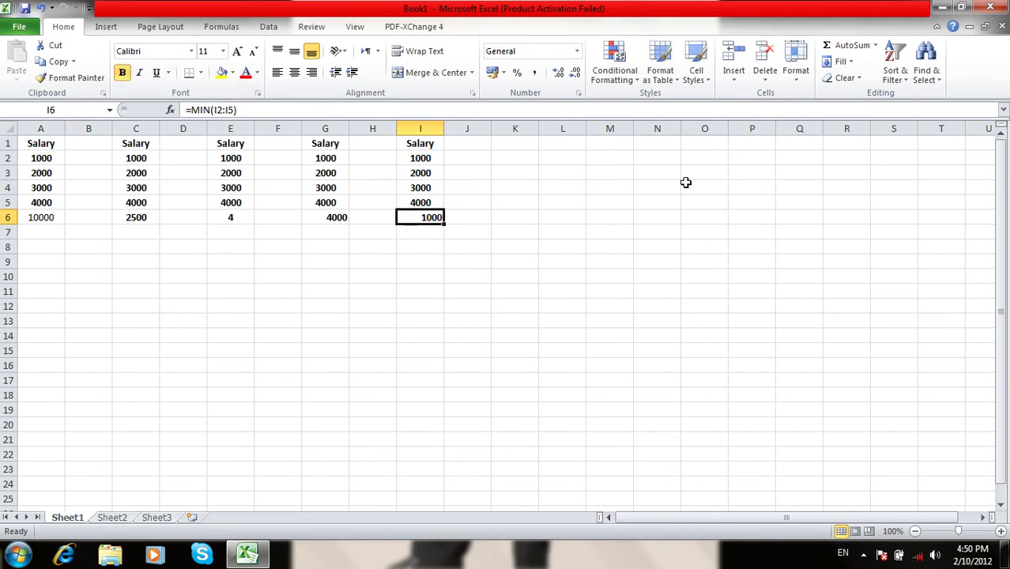
Step: Review the MIN formula's arguments via the AutoSum and Formulas lists, leaving it unchanged
{"action": "left_click", "coordinate": [875, 45]}
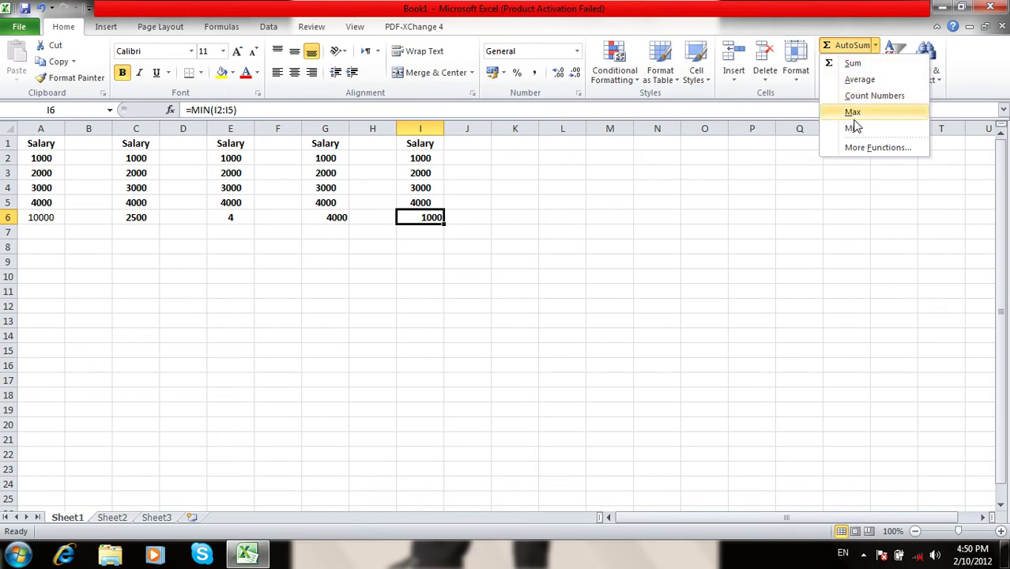
{"action": "left_click", "coordinate": [854, 148]}
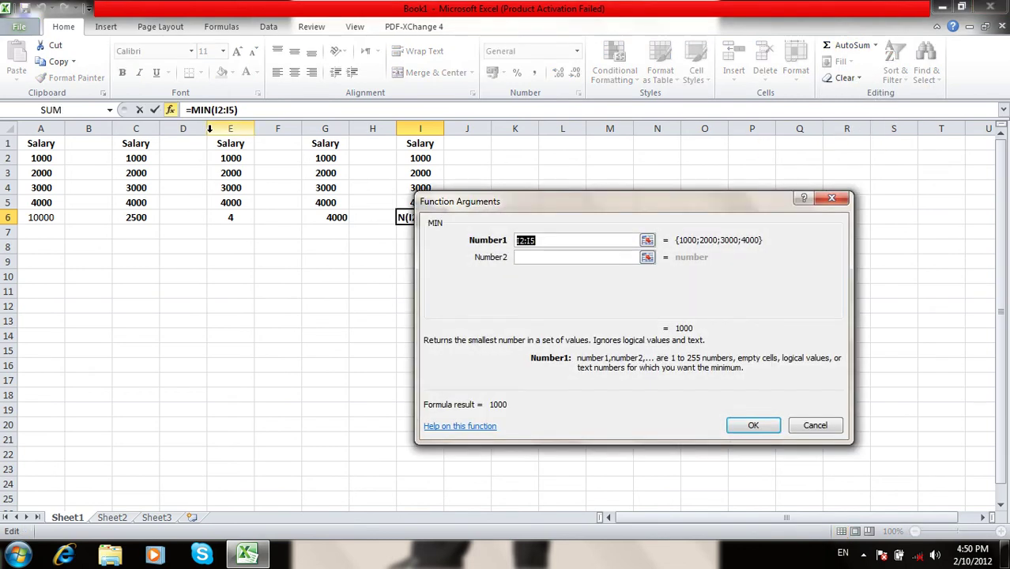
{"action": "key", "text": "Return"}
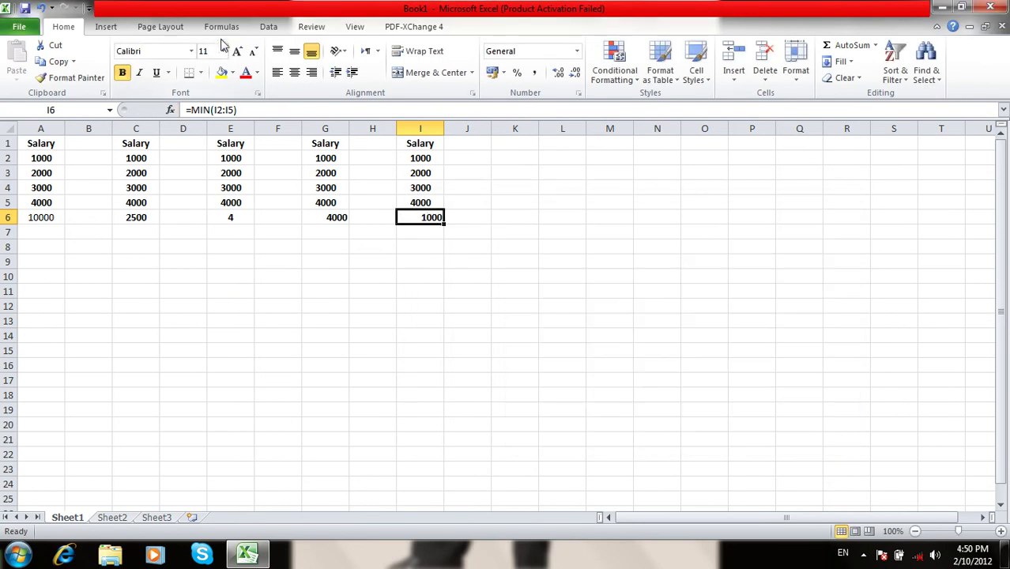
{"action": "left_click", "coordinate": [222, 27]}
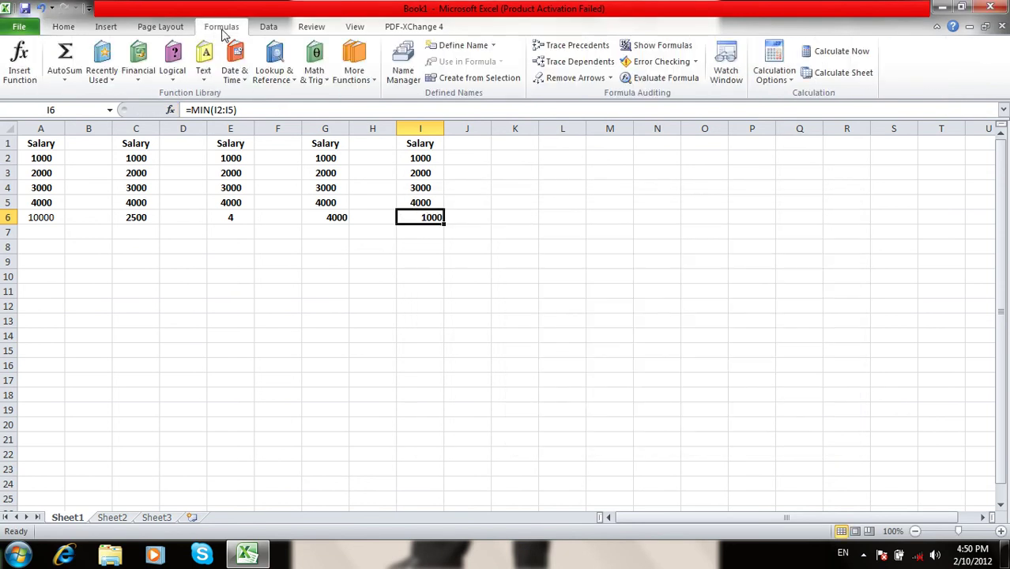
{"action": "left_click", "coordinate": [65, 80]}
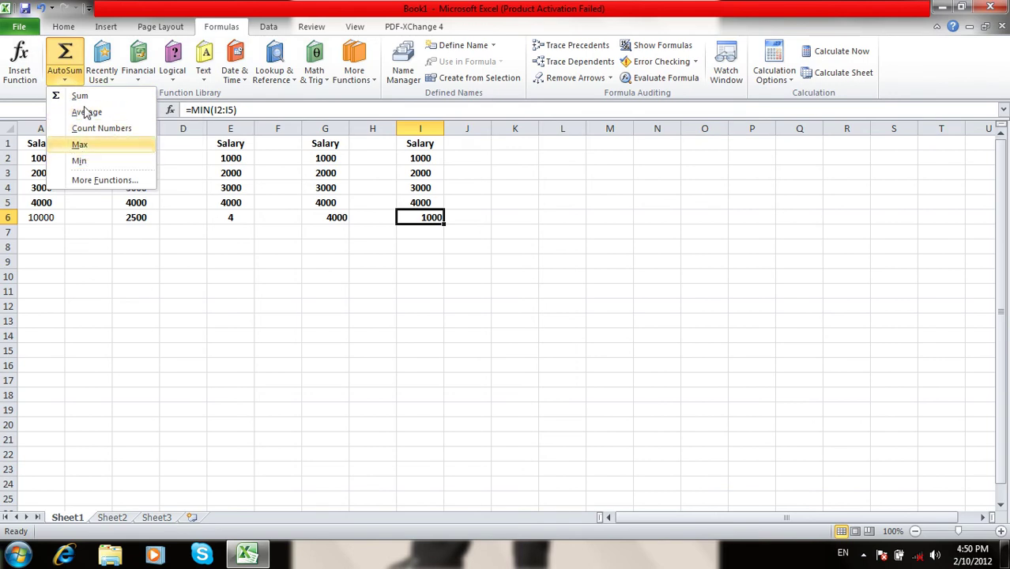
{"action": "left_click", "coordinate": [70, 71]}
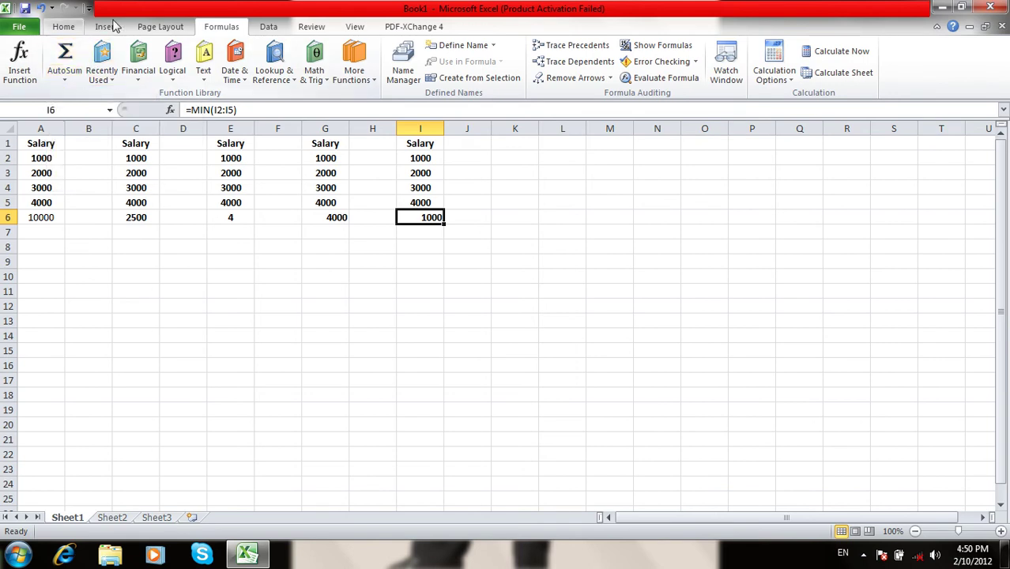
{"action": "left_click", "coordinate": [79, 28]}
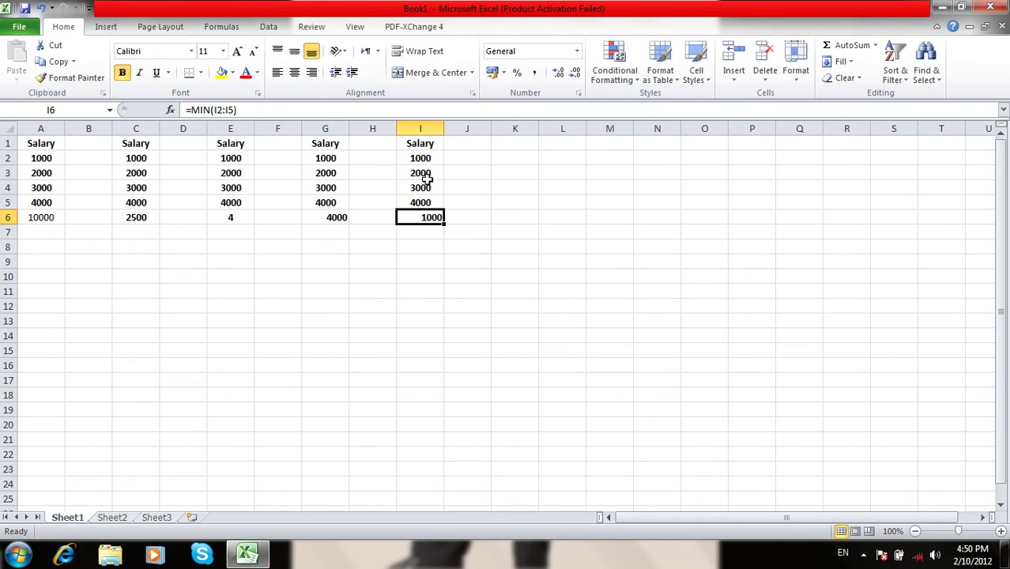
Step: Copy the salaries A2:A5 and paste them at A9, C9 and E9
{"action": "left_click", "coordinate": [34, 162]}
{"action": "left_click_drag", "start_coordinate": [36, 176], "coordinate": [34, 203]}
{"action": "key", "text": "ctrl+c"}
{"action": "left_click", "coordinate": [40, 260]}
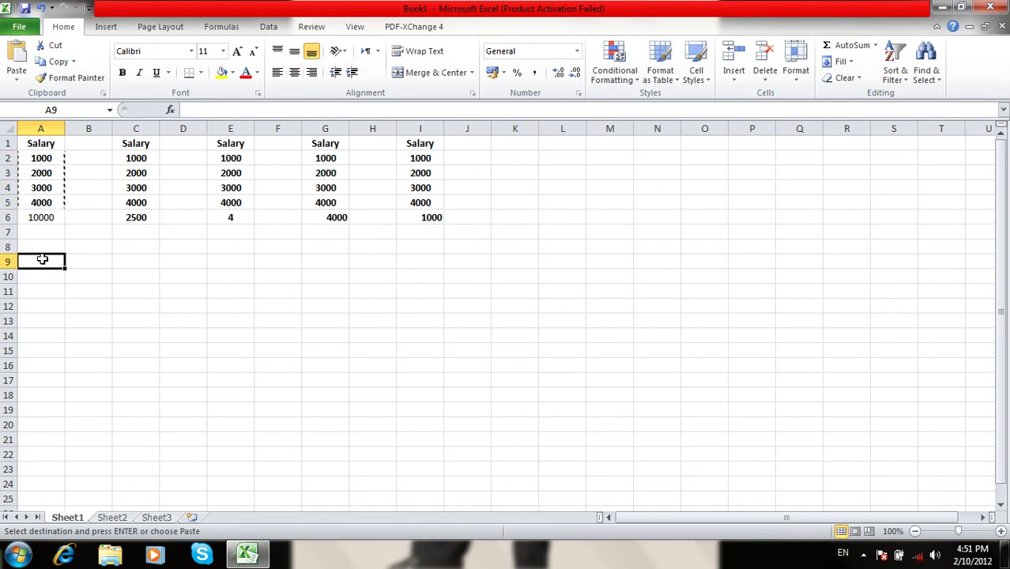
{"action": "key", "text": "ctrl+v"}
{"action": "left_click", "coordinate": [140, 259]}
{"action": "key", "text": "ctrl+v"}
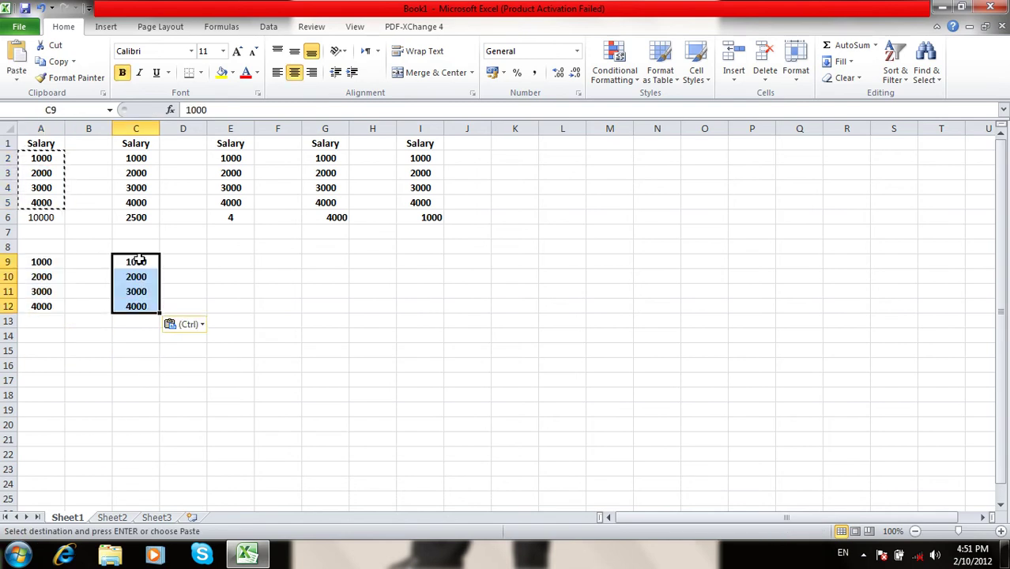
{"action": "left_click", "coordinate": [236, 261]}
{"action": "key", "text": "ctrl+v"}
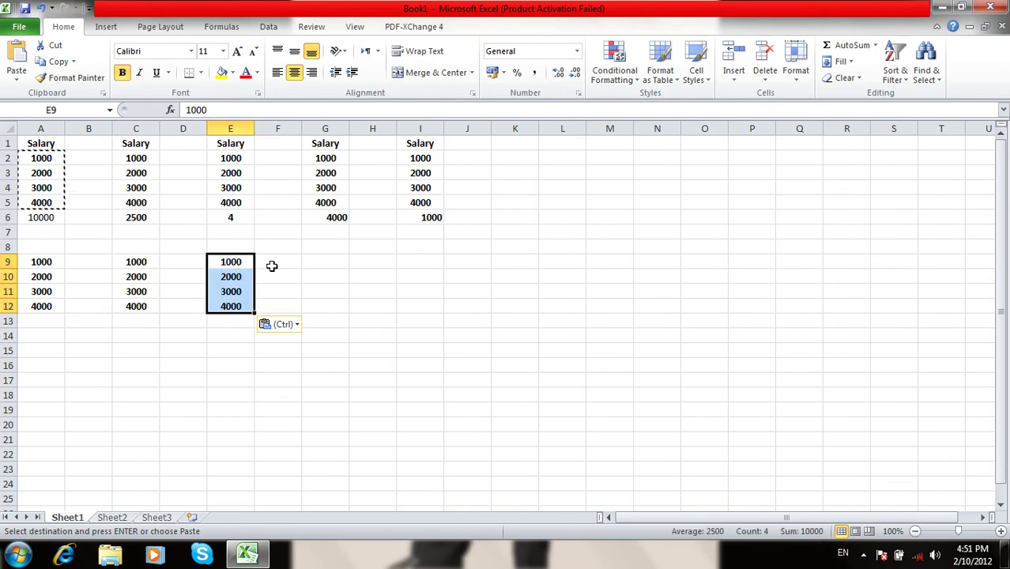
Step: Paste the salaries at G9 and I9 too, then end copy mode and select A9:A12
{"action": "left_click", "coordinate": [331, 262]}
{"action": "key", "text": "ctrl+v"}
{"action": "left_click", "coordinate": [408, 261]}
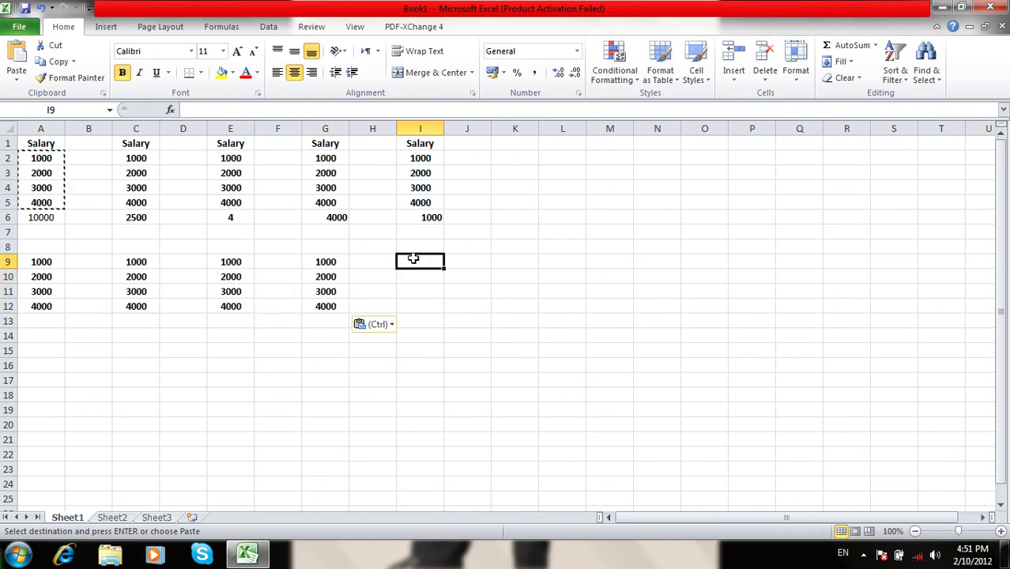
{"action": "key", "text": "ctrl+v"}
{"action": "key", "text": "Escape"}
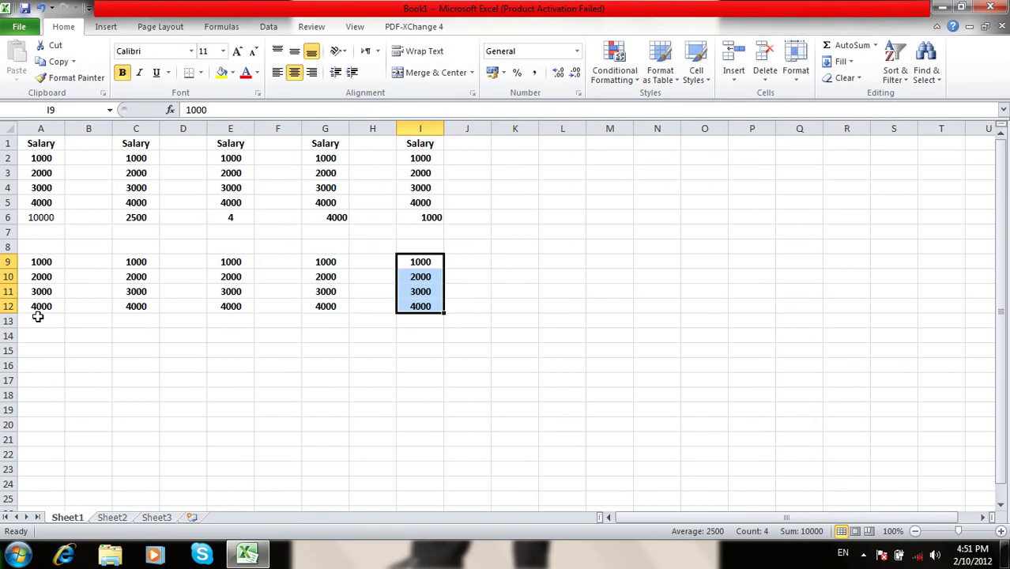
{"action": "left_click", "coordinate": [37, 316]}
{"action": "left_click_drag", "start_coordinate": [37, 307], "coordinate": [39, 264]}
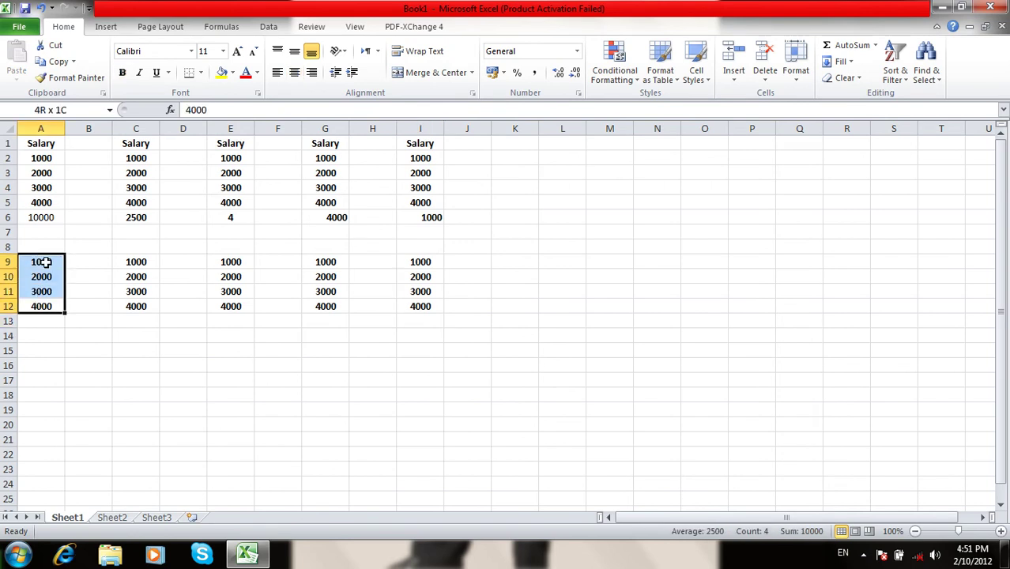
{"action": "left_click", "coordinate": [59, 323]}
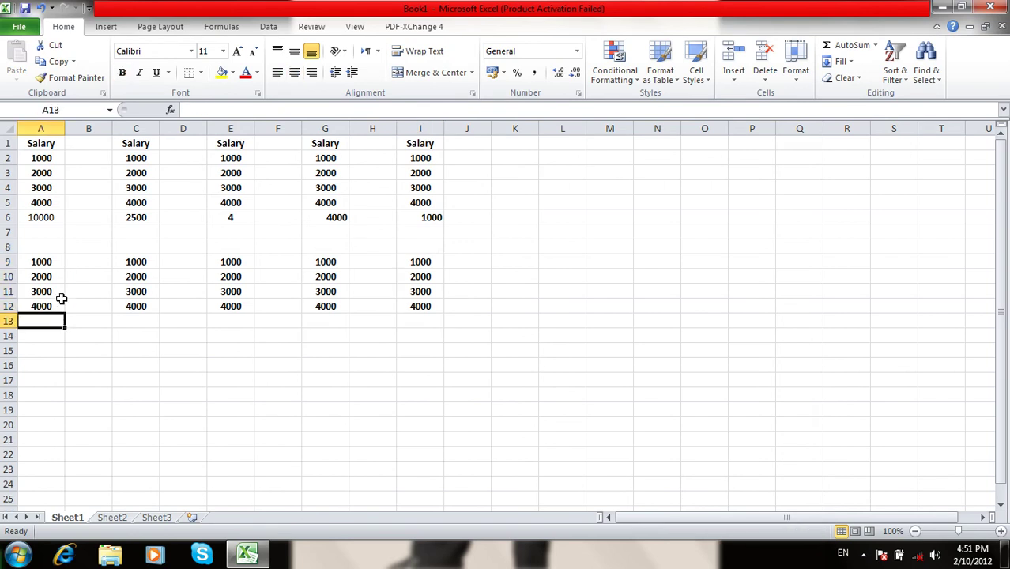
Step: Total A9:A12 in A13 with AutoSum (Alt+=) and bold the 10000 result
{"action": "key", "text": "alt+equal"}
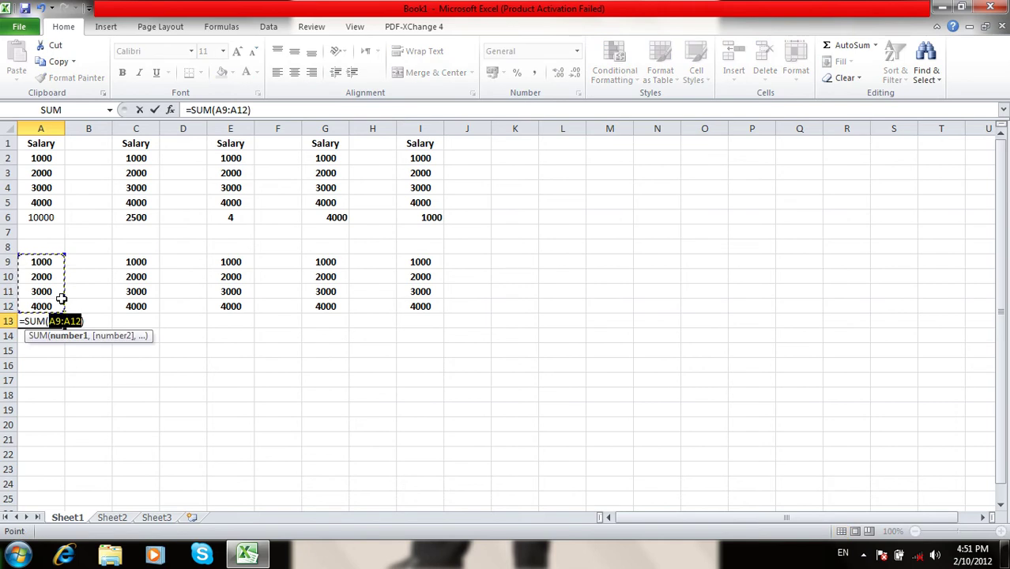
{"action": "key", "text": "Return"}
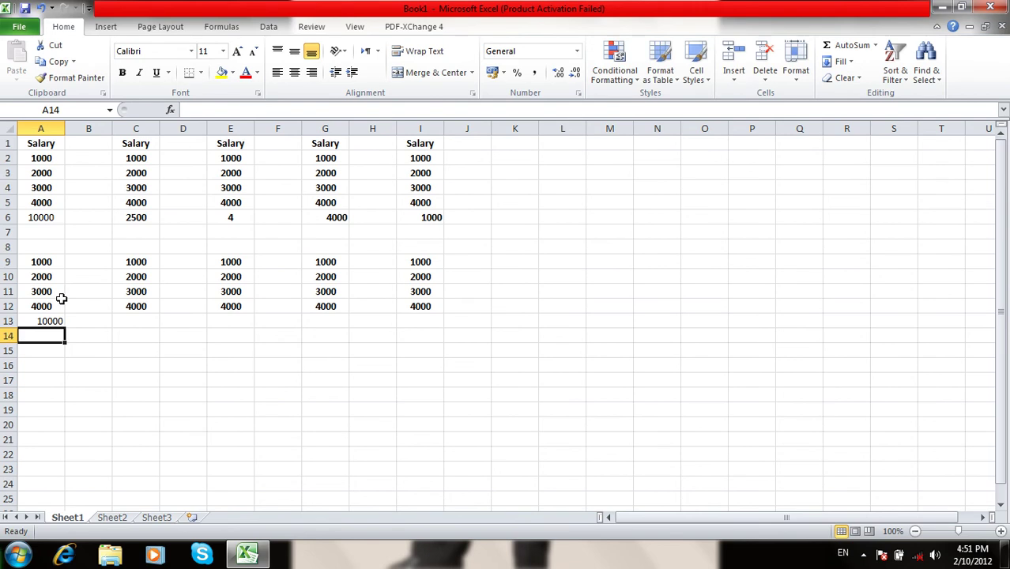
{"action": "key", "text": "Up"}
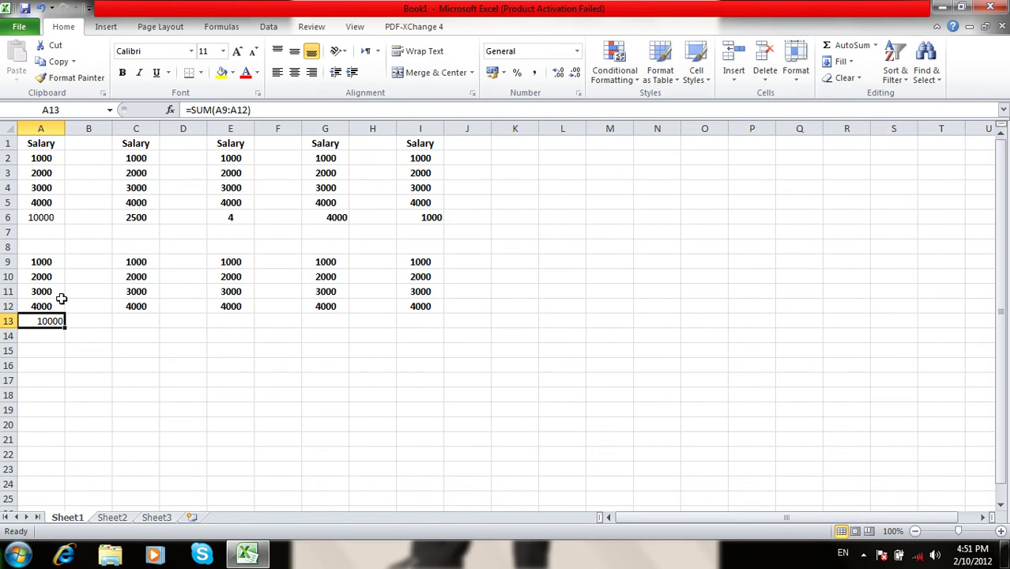
{"action": "key", "text": "ctrl+b"}
Step: Enter =SUM(C9:C12) in C13 and make the 10000 total bold
{"action": "left_click", "coordinate": [134, 318]}
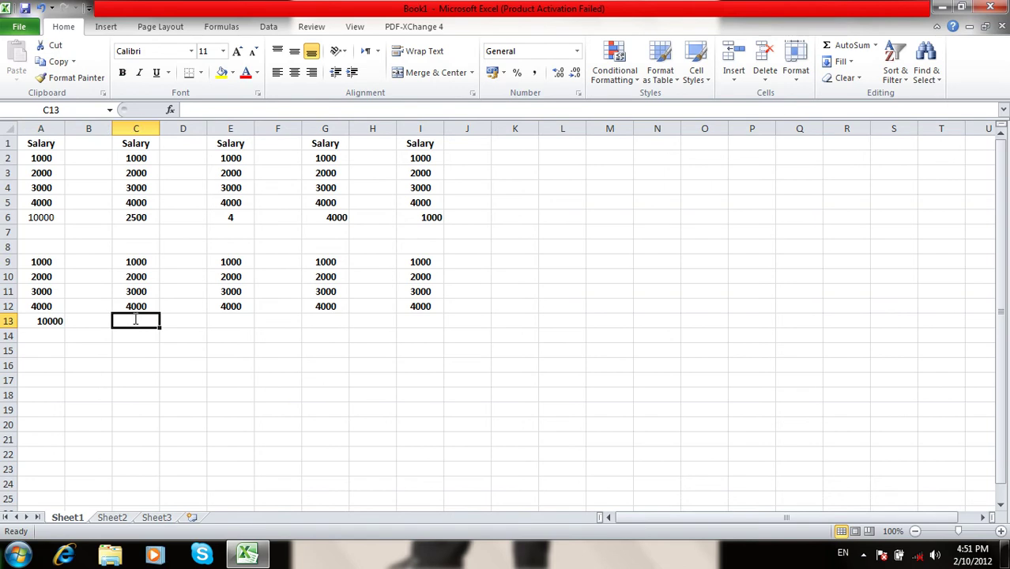
{"action": "type", "text": "=sum"}
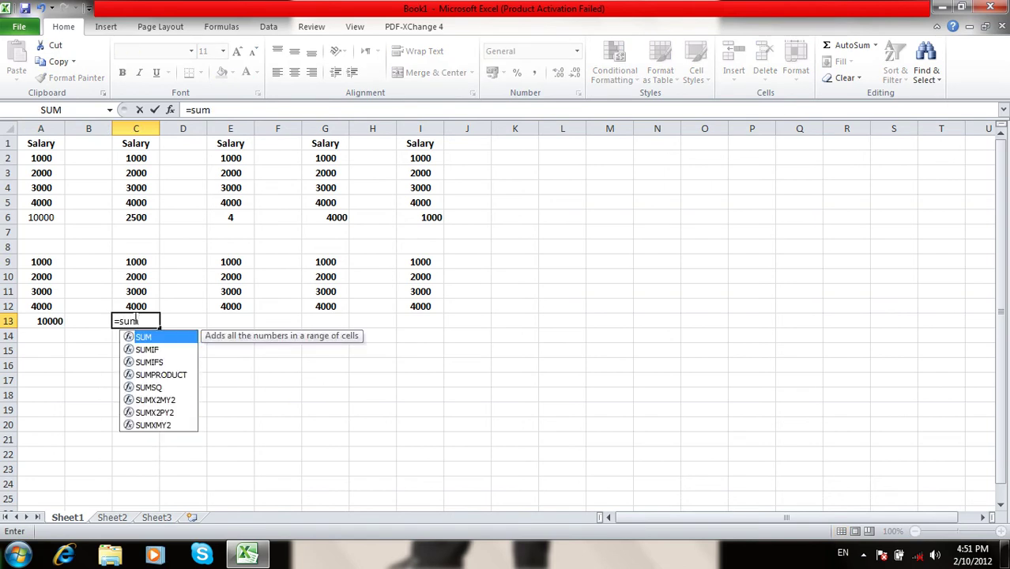
{"action": "type", "text": "("}
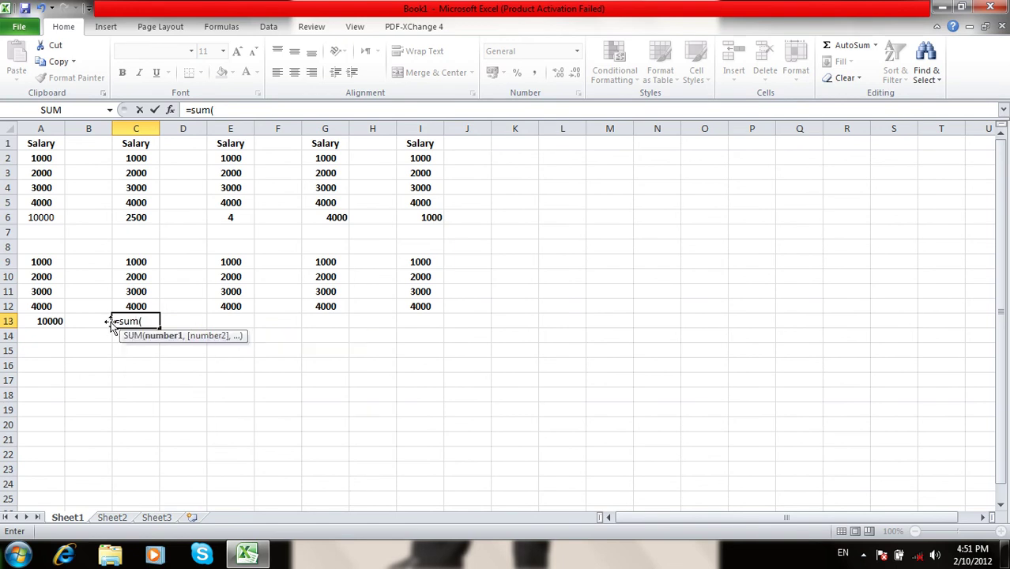
{"action": "left_click_drag", "start_coordinate": [133, 264], "coordinate": [132, 306]}
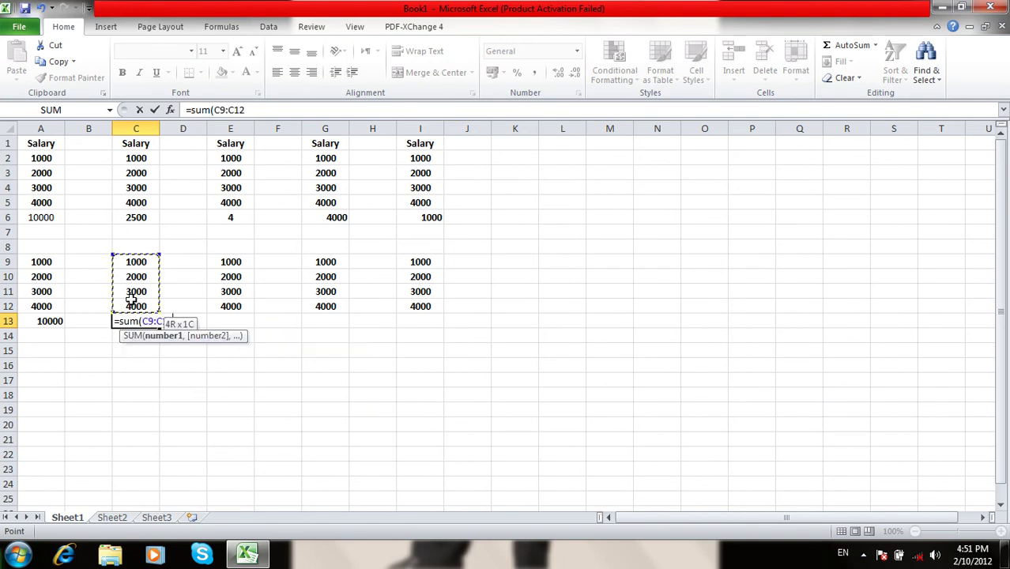
{"action": "type", "text": ")"}
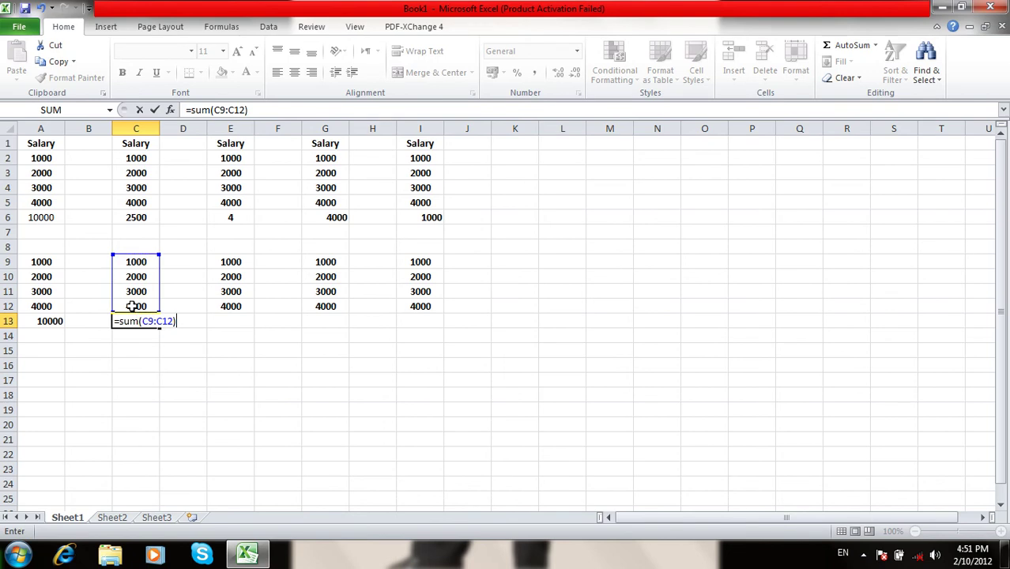
{"action": "key", "text": "Return"}
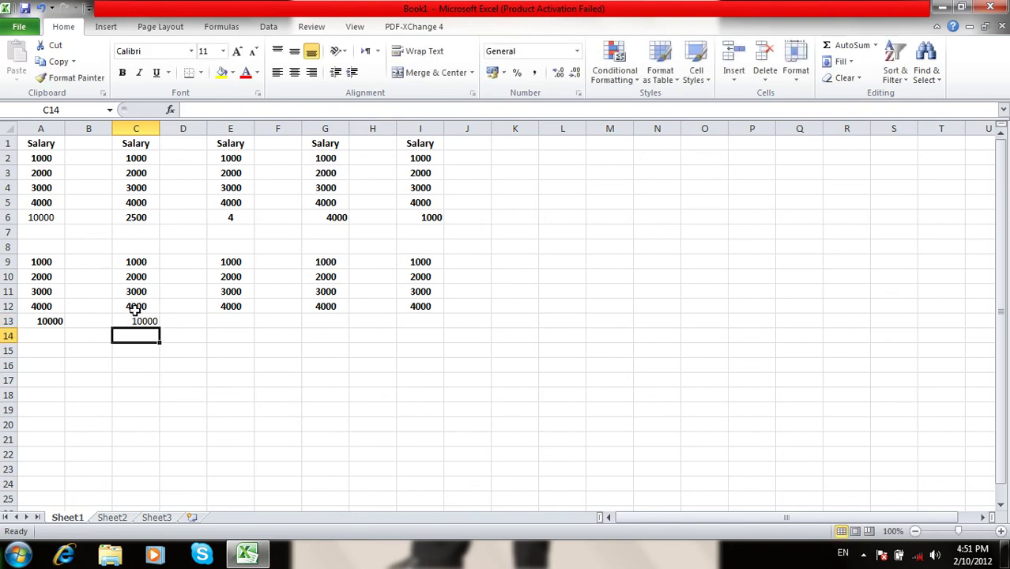
{"action": "left_click", "coordinate": [136, 320]}
{"action": "key", "text": "ctrl+b"}
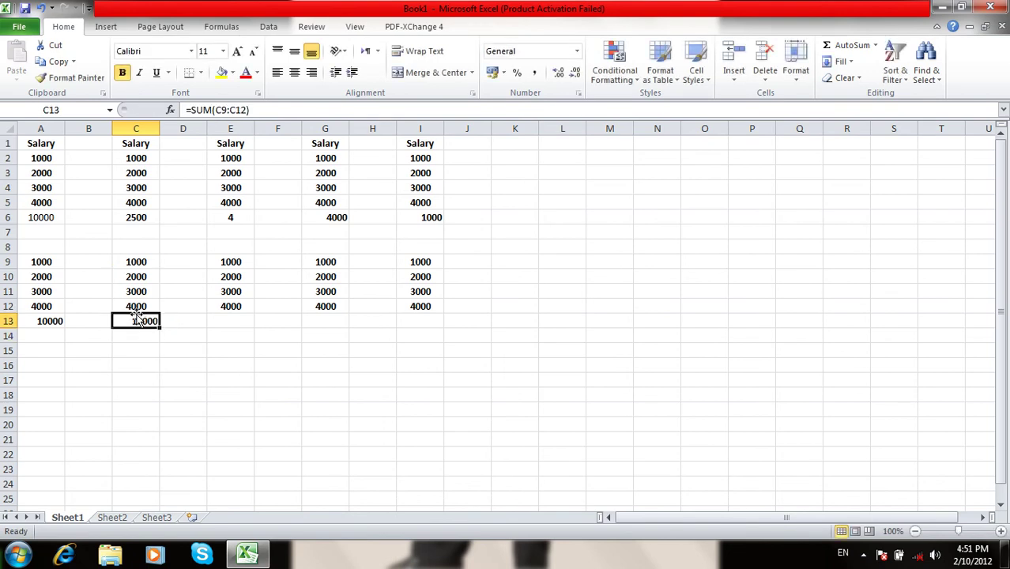
Step: Enter =SUM(E9,E10,E11,E12) in E13 to total the salaries as 10000
{"action": "left_click", "coordinate": [235, 322]}
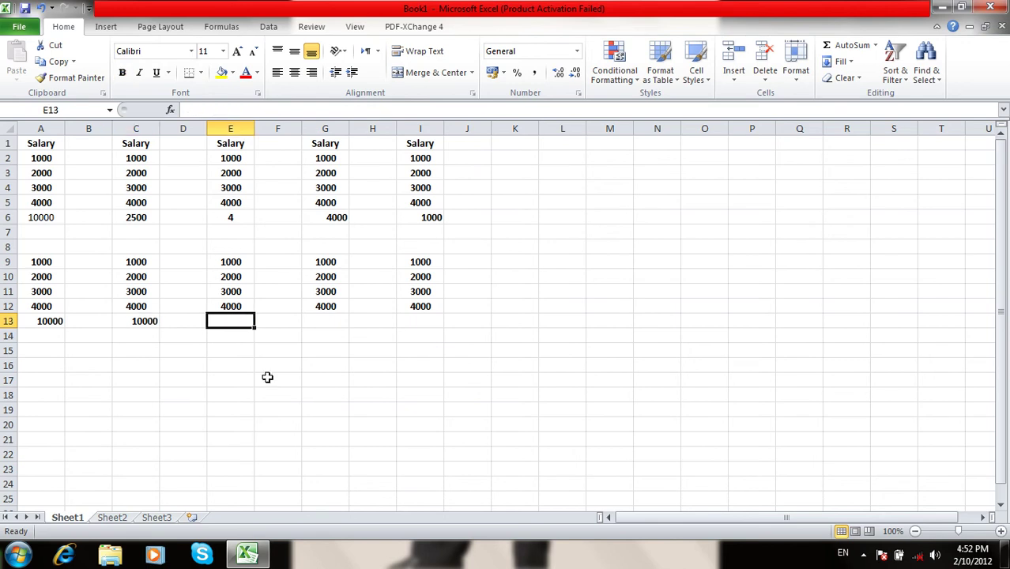
{"action": "type", "text": "=su"}
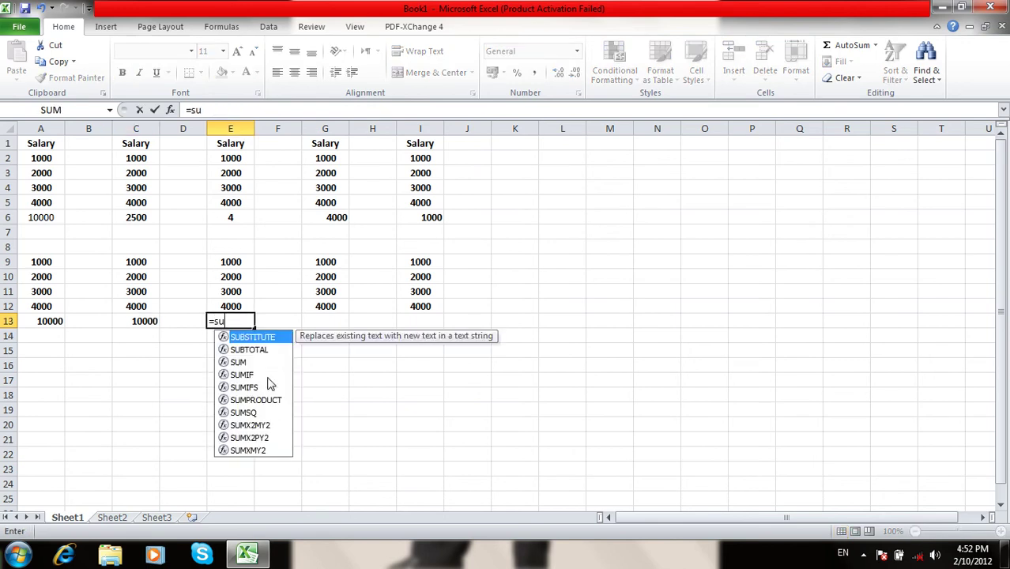
{"action": "type", "text": "m("}
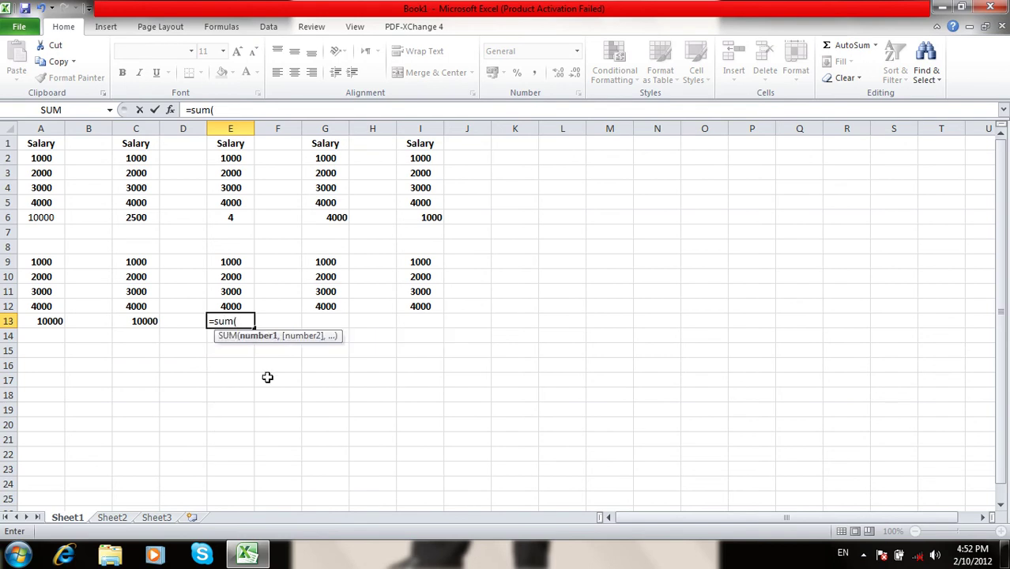
{"action": "left_click", "coordinate": [235, 261]}
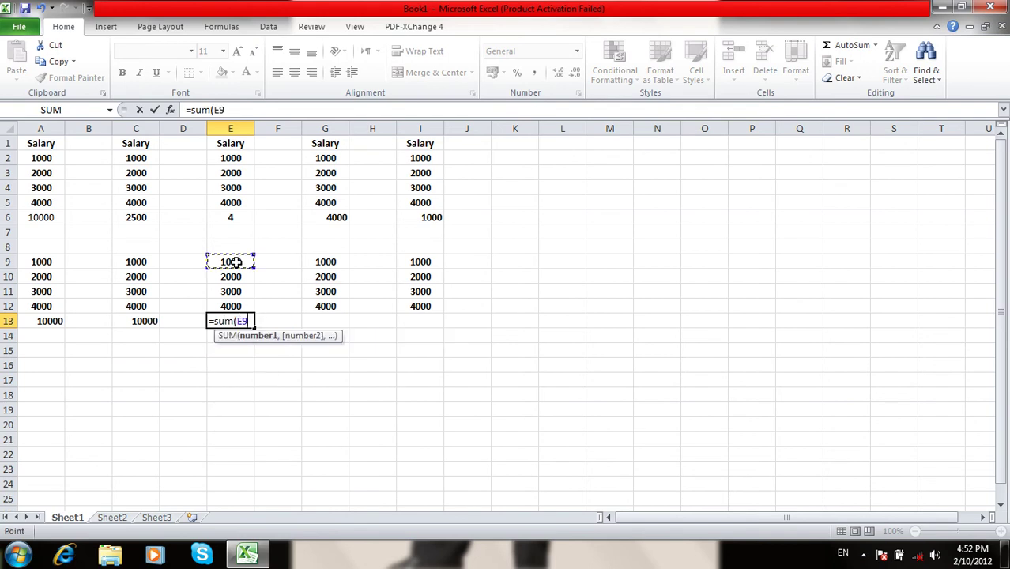
{"action": "type", "text": ","}
{"action": "left_click", "coordinate": [234, 277]}
{"action": "type", "text": ","}
{"action": "left_click", "coordinate": [235, 291]}
{"action": "type", "text": ","}
{"action": "left_click", "coordinate": [237, 306]}
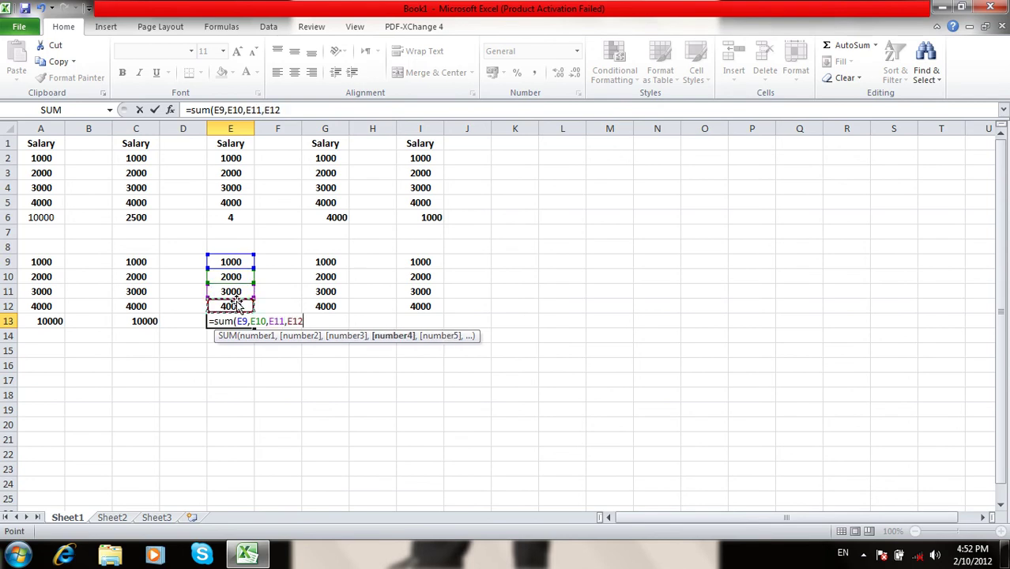
{"action": "type", "text": ")"}
{"action": "key", "text": "Return"}
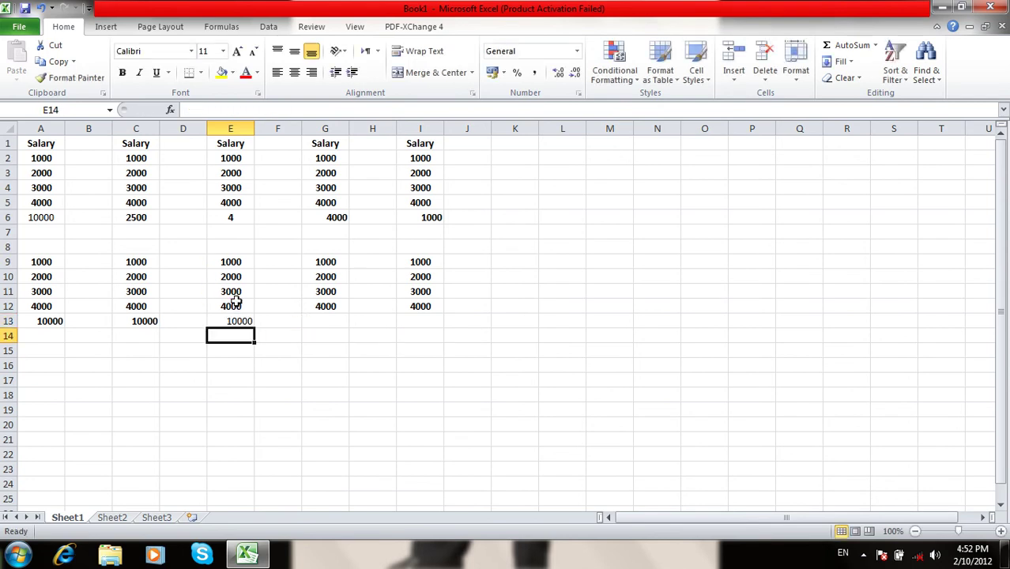
{"action": "left_click", "coordinate": [246, 321]}
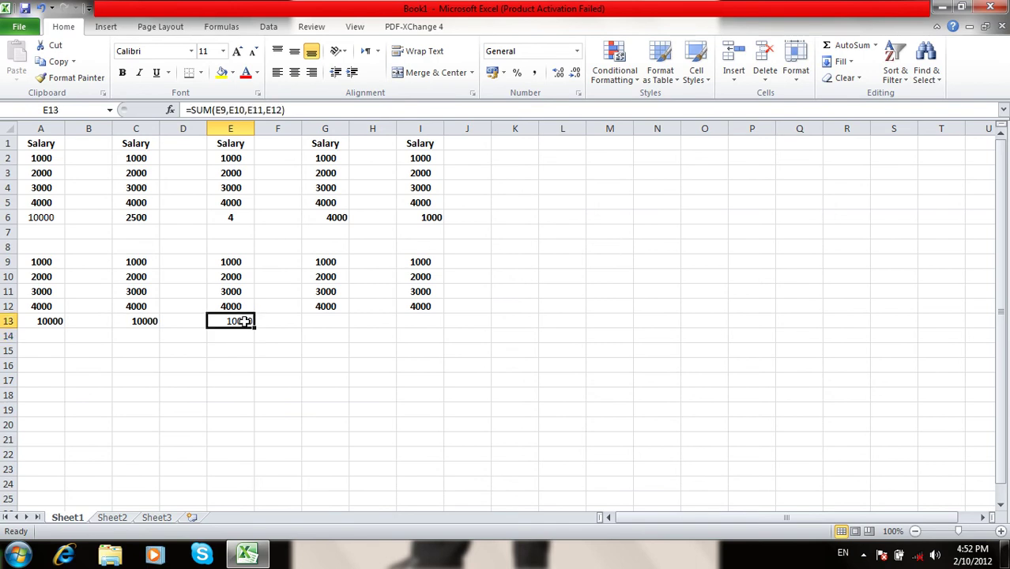
Step: Enter =SUM(G9+G10+G11+G12) in G13, also giving 10000
{"action": "left_click", "coordinate": [314, 318]}
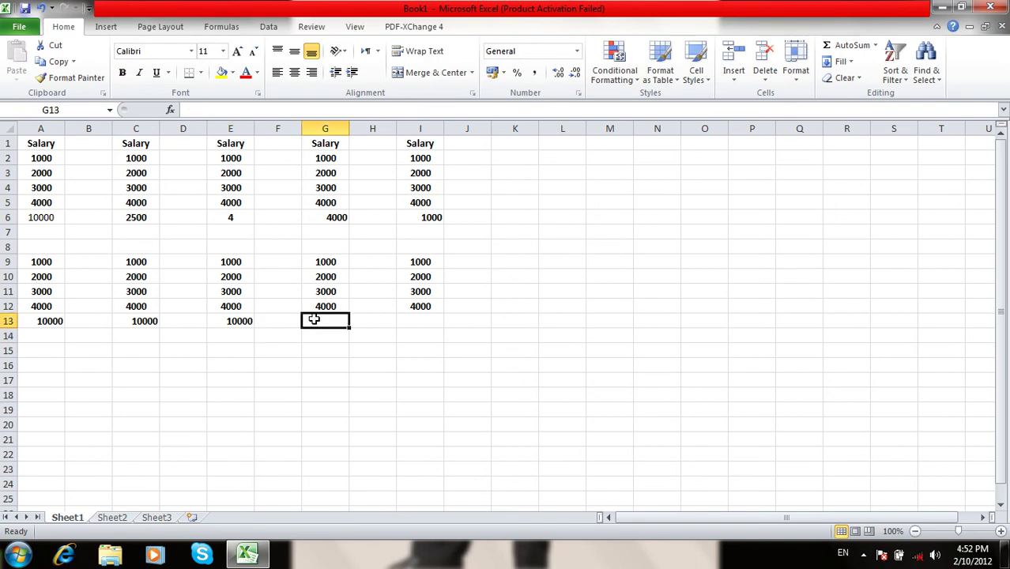
{"action": "type", "text": "=sum("}
{"action": "left_click", "coordinate": [325, 261]}
{"action": "type", "text": "+"}
{"action": "left_click", "coordinate": [326, 276]}
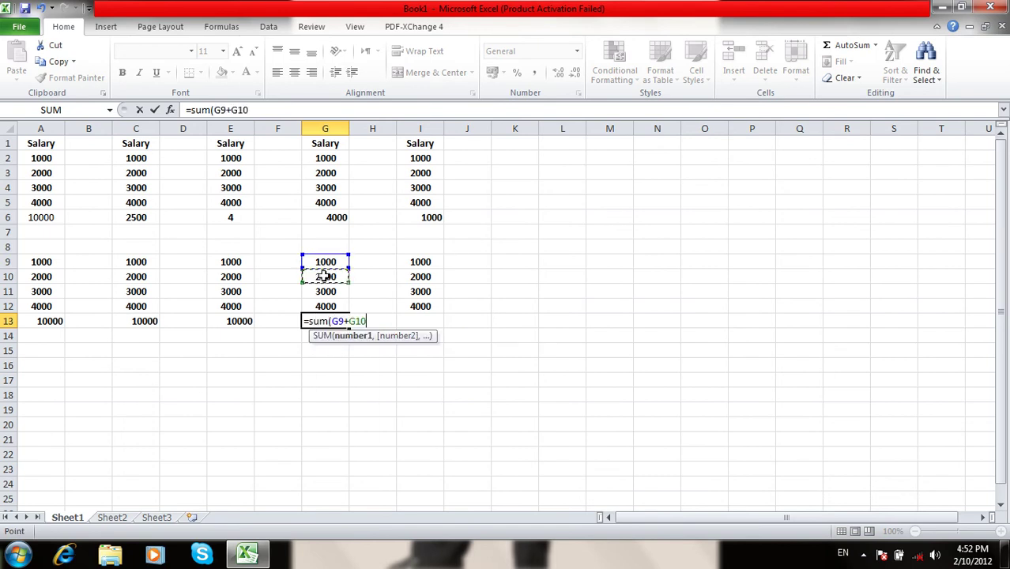
{"action": "type", "text": "+"}
{"action": "left_click", "coordinate": [326, 291]}
{"action": "type", "text": "+"}
{"action": "left_click", "coordinate": [327, 306]}
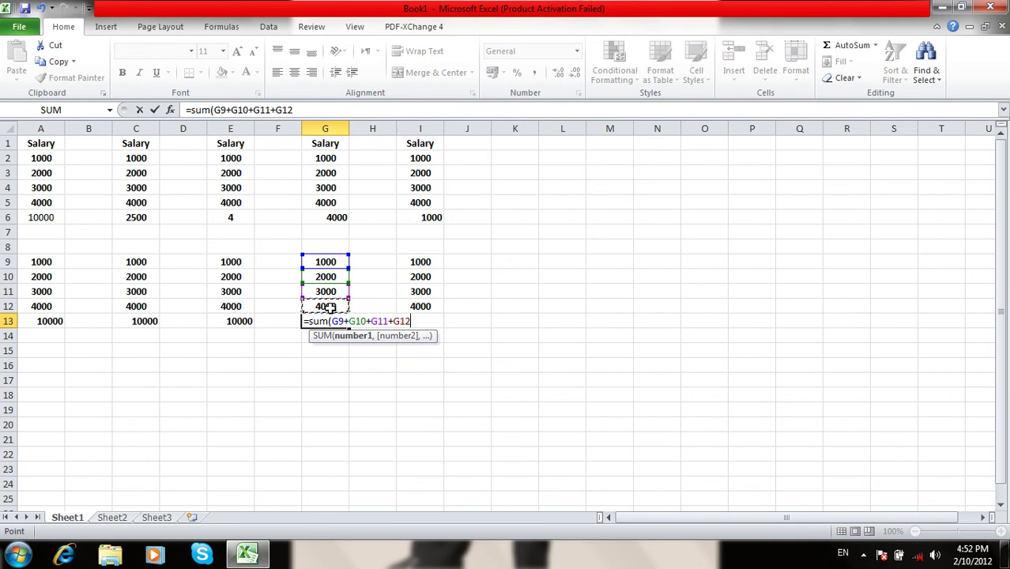
{"action": "type", "text": ")"}
{"action": "key", "text": "Return"}
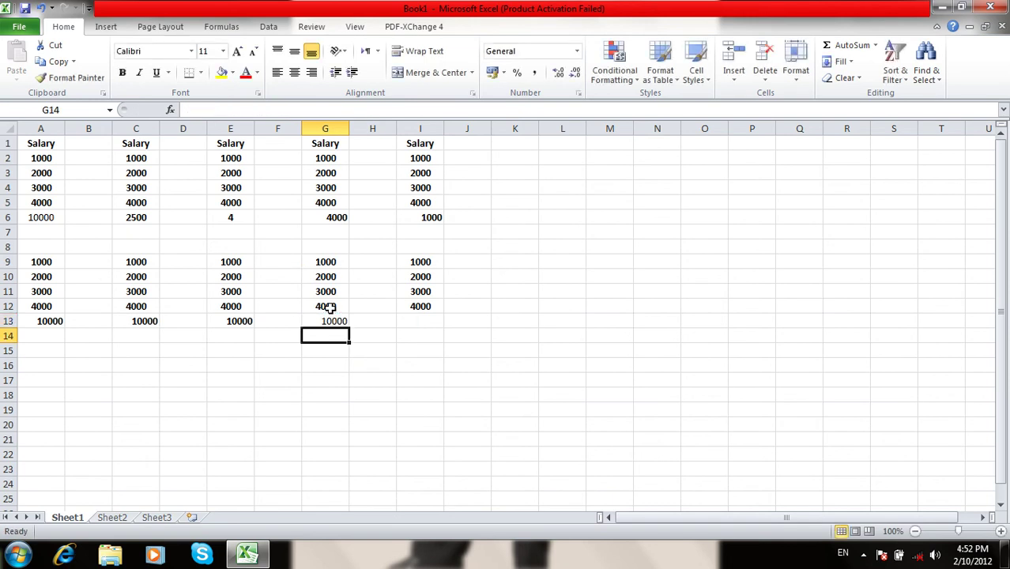
Step: Enter the bracketed formula =(I9+I10+I11+I12) in I13
{"action": "left_click", "coordinate": [439, 319]}
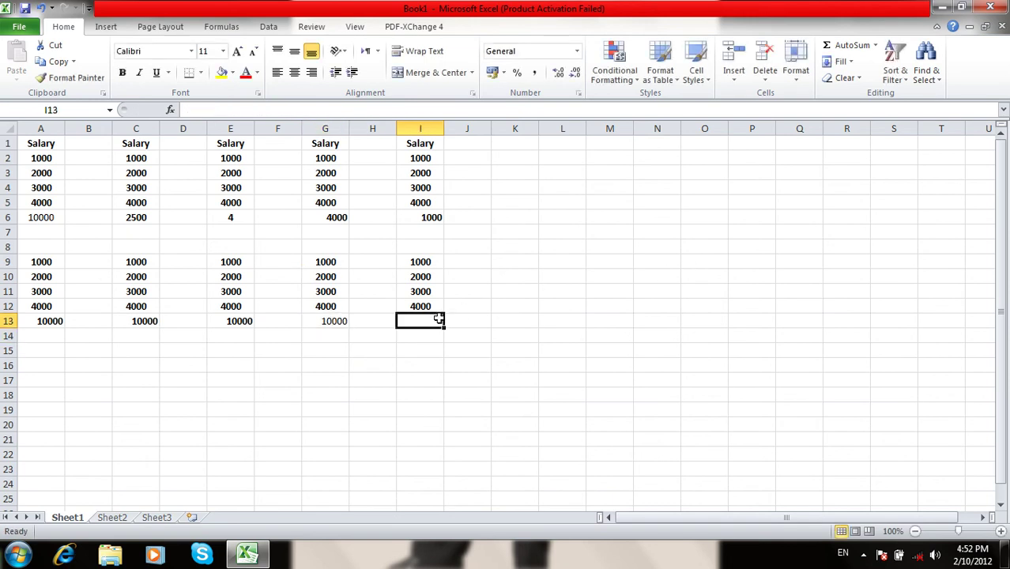
{"action": "type", "text": "=s"}
{"action": "key", "text": "BackSpace"}
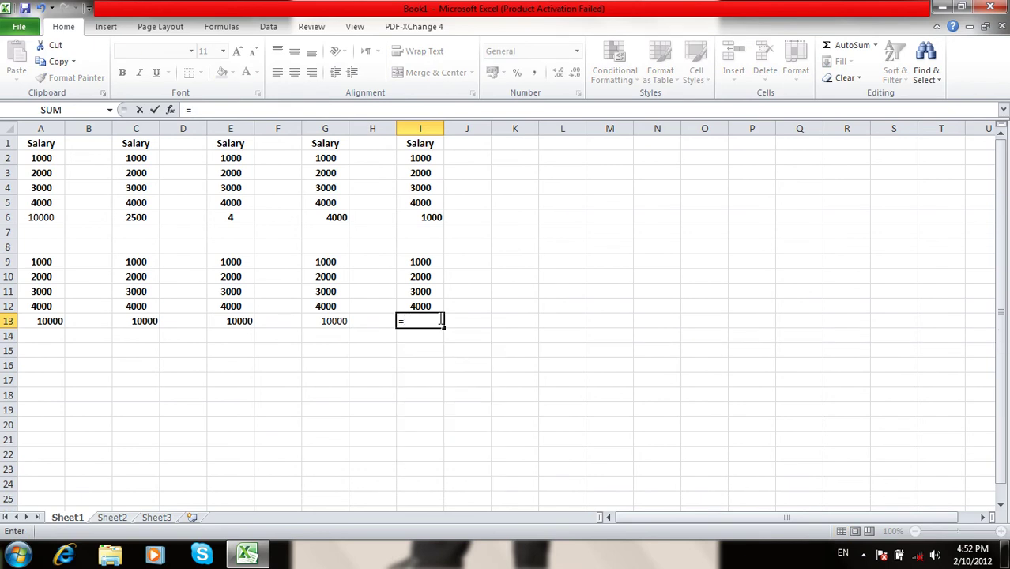
{"action": "left_click", "coordinate": [434, 259]}
{"action": "type", "text": "+"}
{"action": "left_click", "coordinate": [420, 277]}
{"action": "type", "text": "+"}
{"action": "left_click", "coordinate": [425, 291]}
{"action": "type", "text": "+"}
{"action": "left_click", "coordinate": [427, 306]}
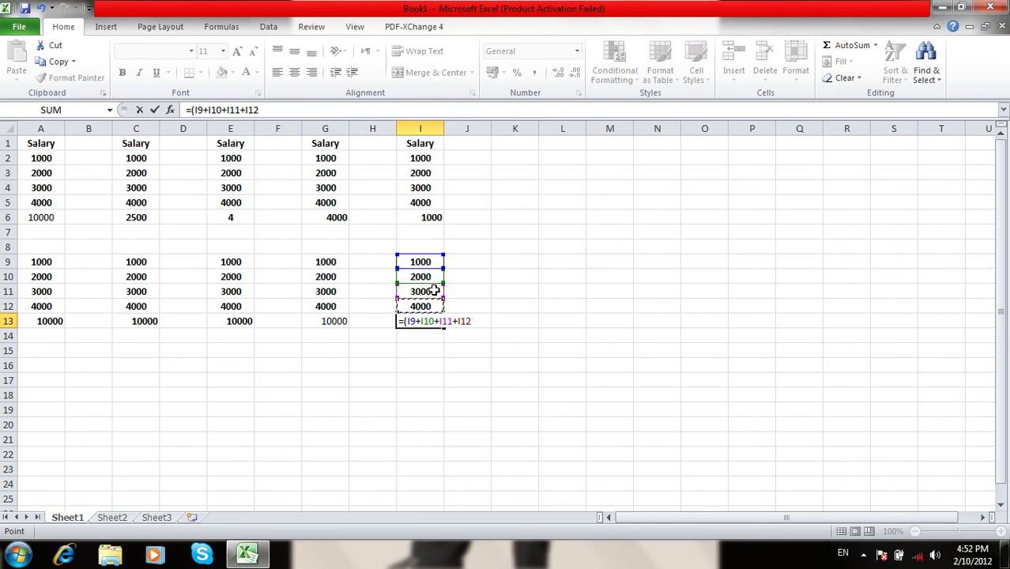
{"action": "type", "text": ")"}
{"action": "key", "text": "Return"}
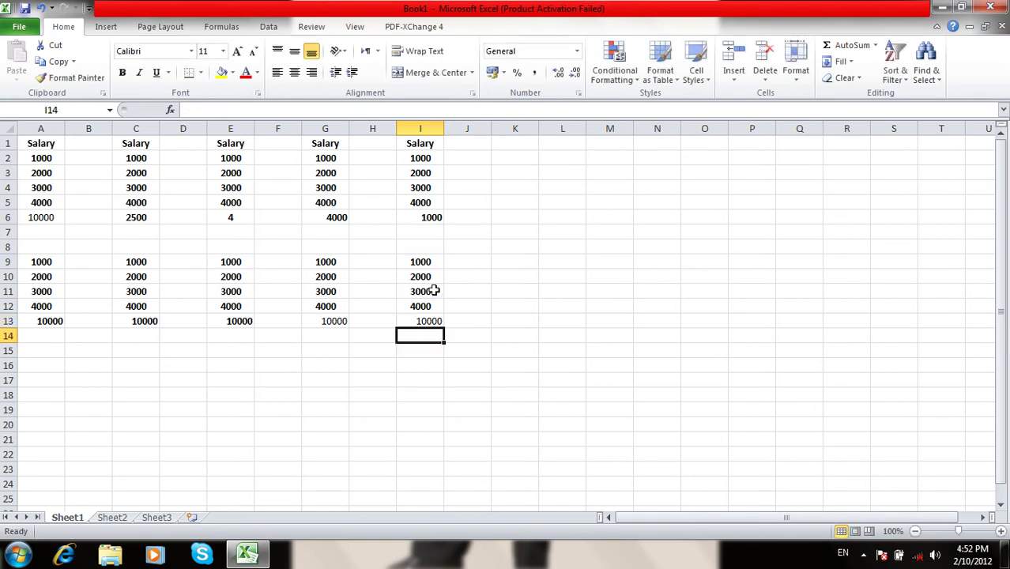
Step: Bold I13 and re-enter its total as =I9+I10+I11+I12, showing 10000
{"action": "key", "text": "Up"}
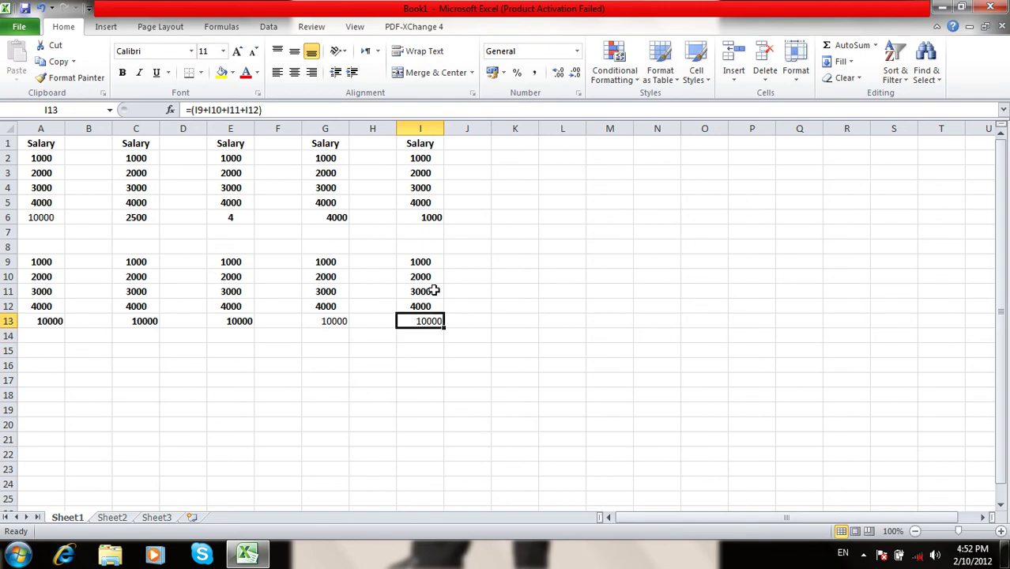
{"action": "key", "text": "ctrl+b"}
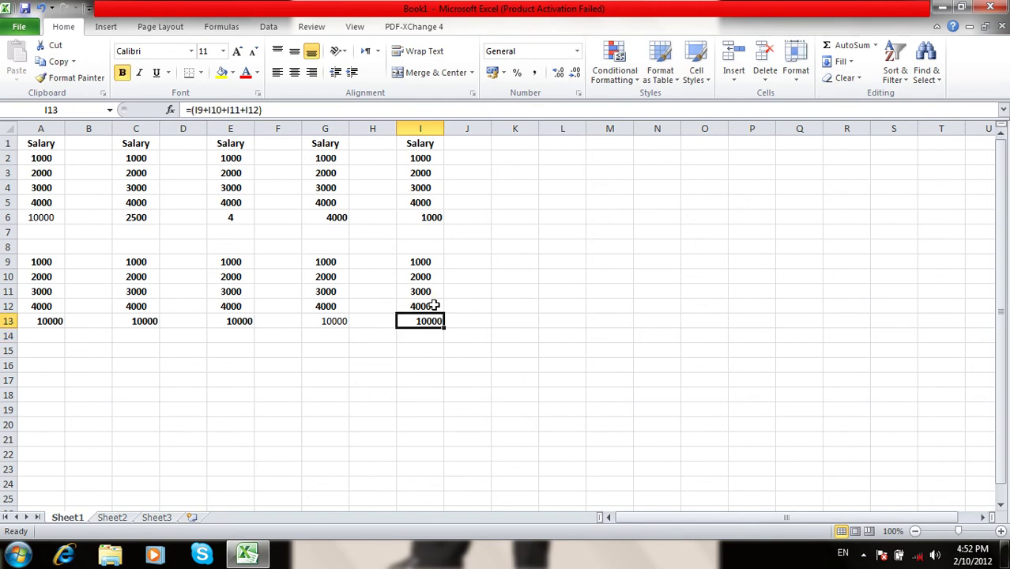
{"action": "type", "text": "="}
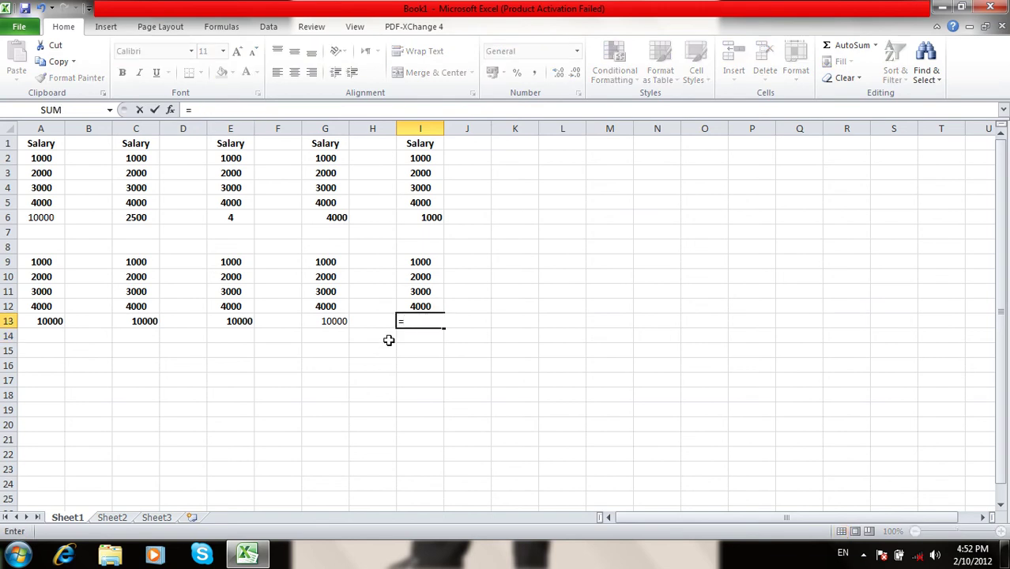
{"action": "left_click", "coordinate": [427, 263]}
{"action": "type", "text": "+"}
{"action": "left_click", "coordinate": [423, 277]}
{"action": "type", "text": "+"}
{"action": "left_click", "coordinate": [424, 291]}
{"action": "type", "text": "+"}
{"action": "key", "text": "Up"}
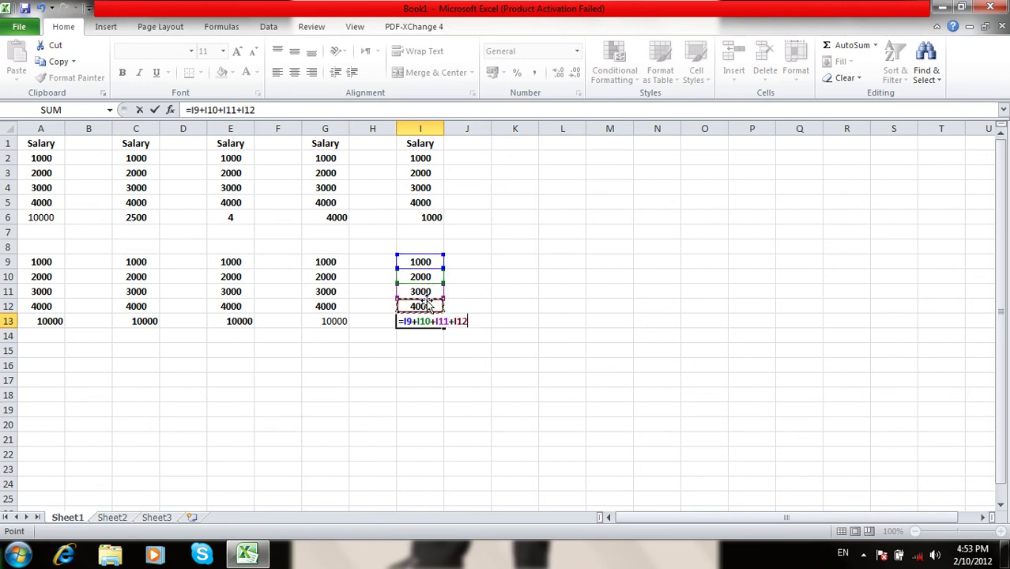
{"action": "key", "text": "Return"}
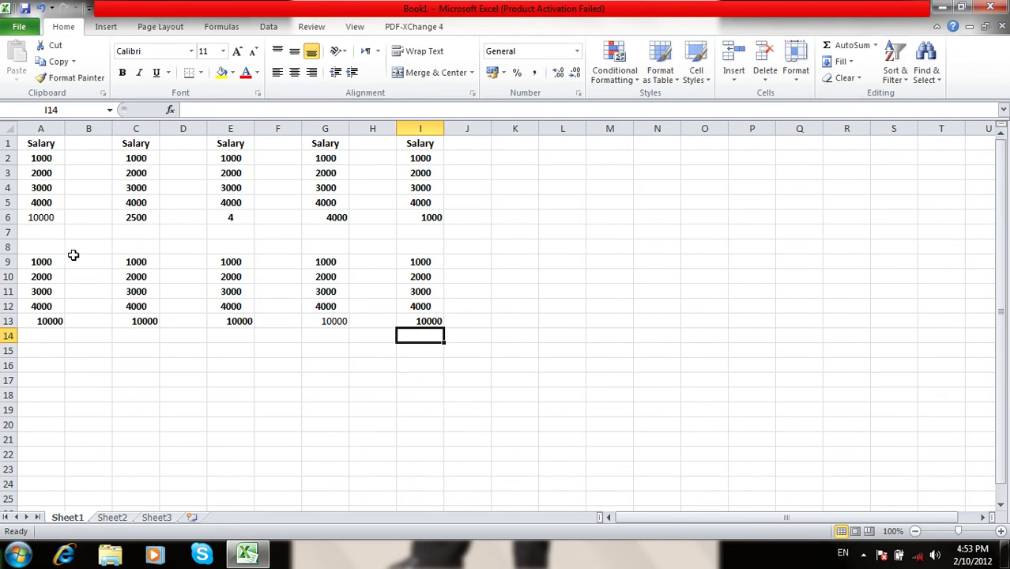
{"action": "left_click", "coordinate": [65, 321]}
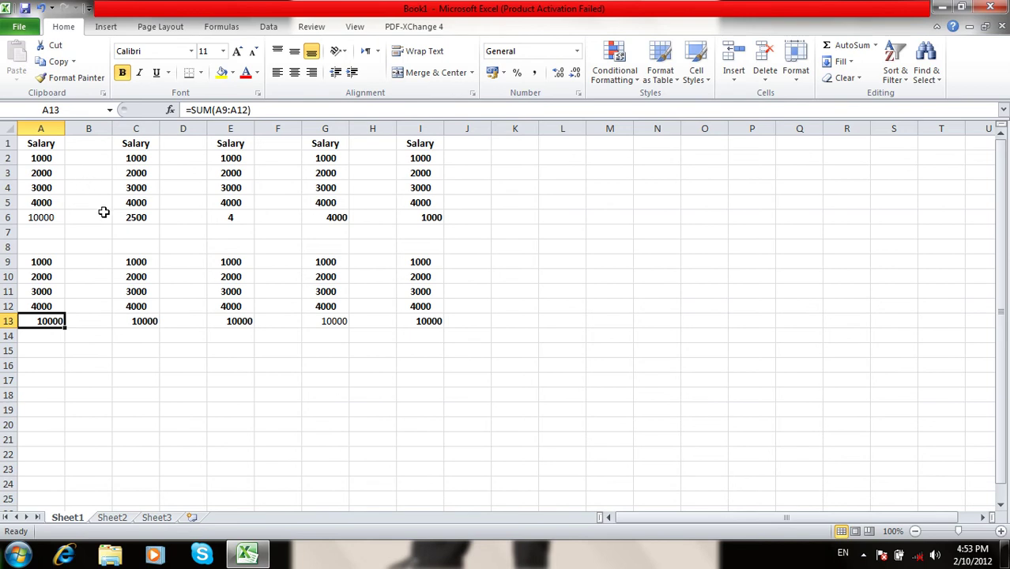
{"action": "left_click", "coordinate": [134, 319]}
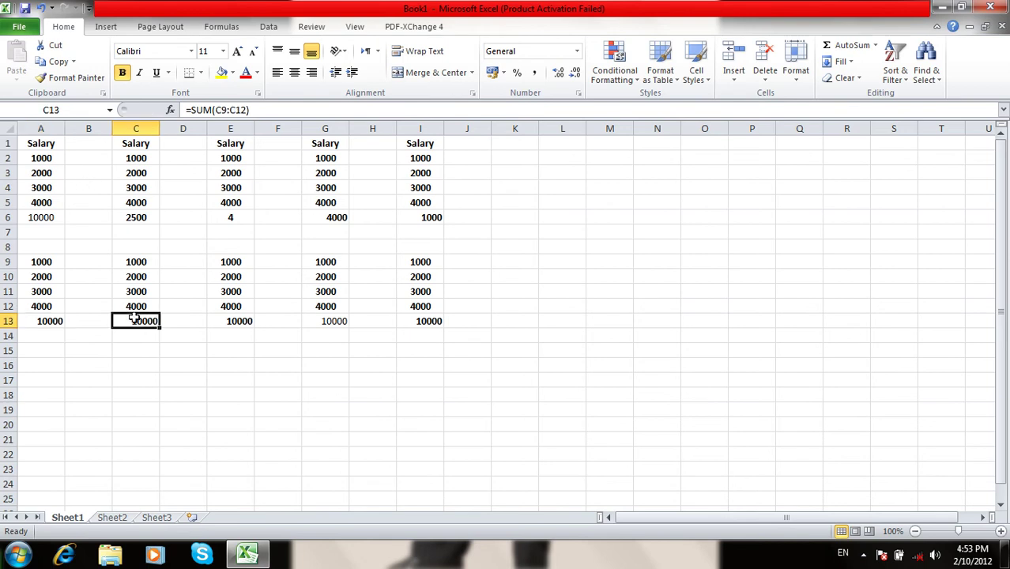
{"action": "left_click", "coordinate": [212, 325]}
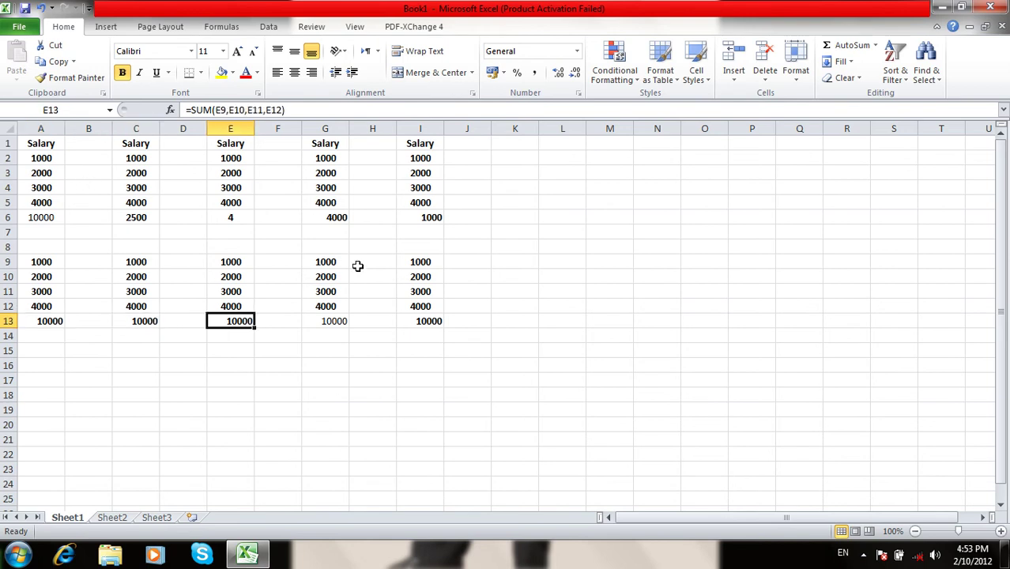
{"action": "left_click", "coordinate": [337, 319]}
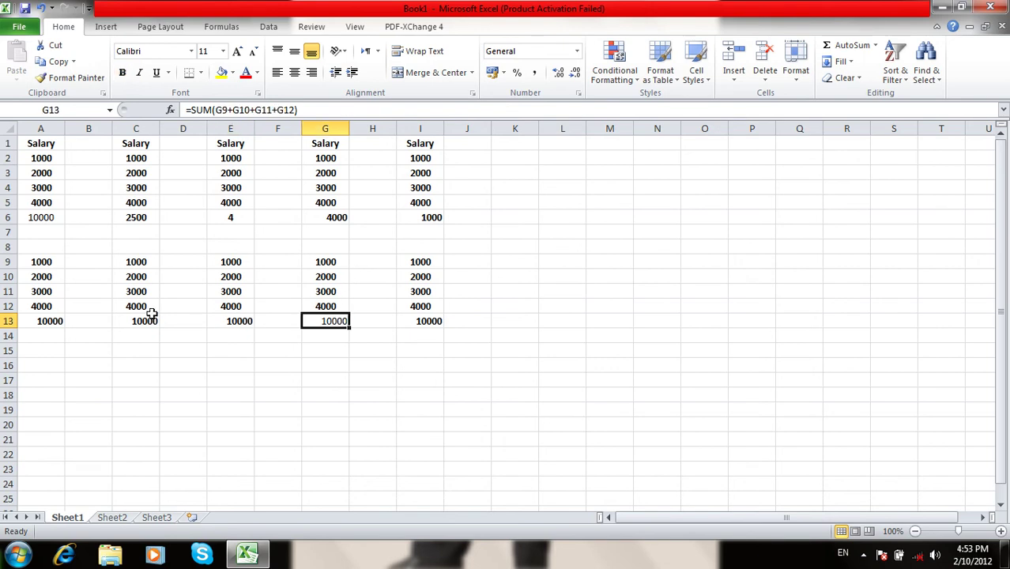
{"action": "left_click", "coordinate": [58, 321]}
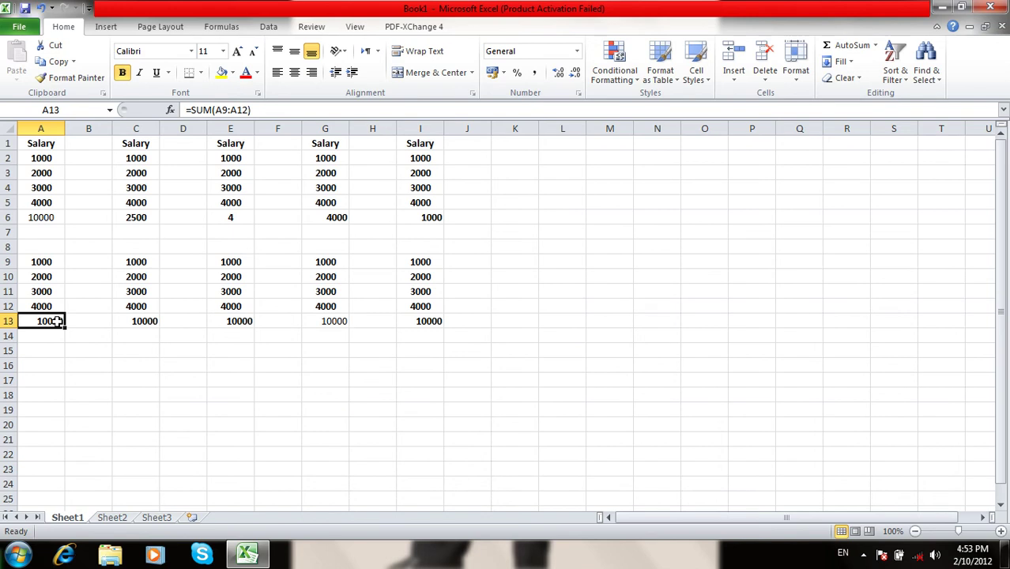
{"action": "left_click", "coordinate": [410, 321]}
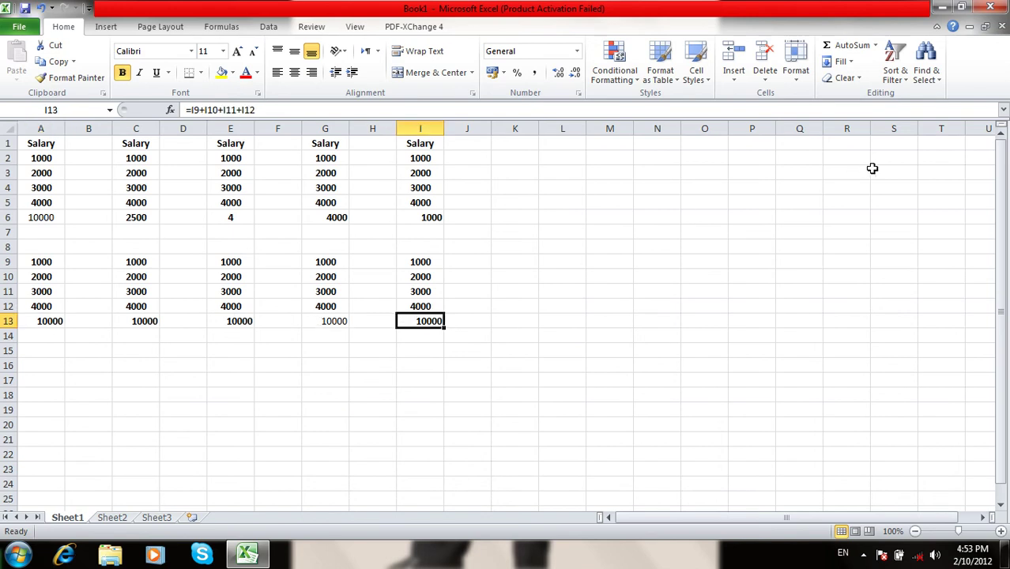
{"action": "left_click", "coordinate": [927, 160]}
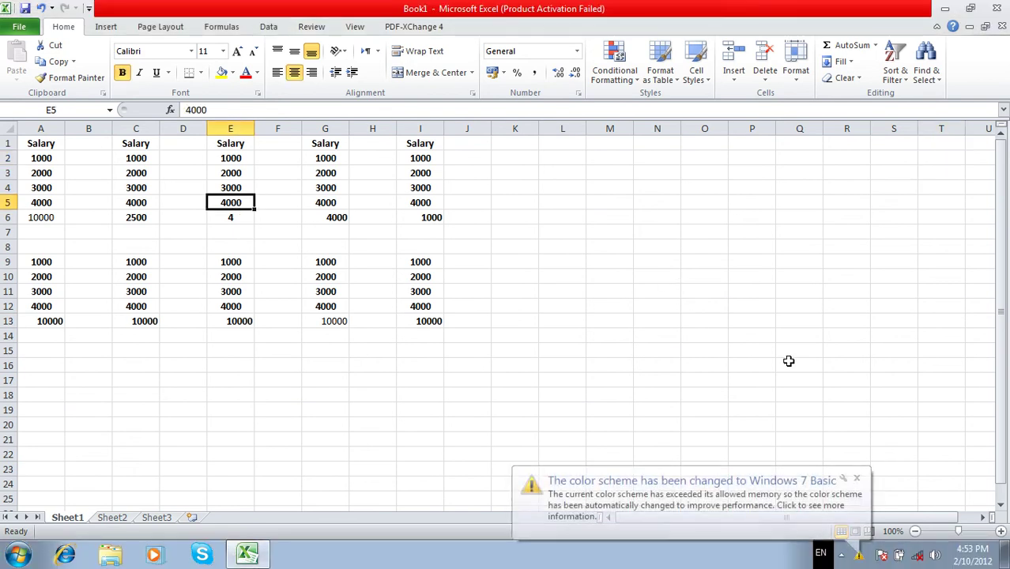
{"action": "left_click", "coordinate": [843, 379]}
{"action": "left_click", "coordinate": [299, 441]}
{"action": "left_click", "coordinate": [528, 231]}
{"action": "left_click", "coordinate": [701, 404]}
{"action": "left_click", "coordinate": [420, 322]}
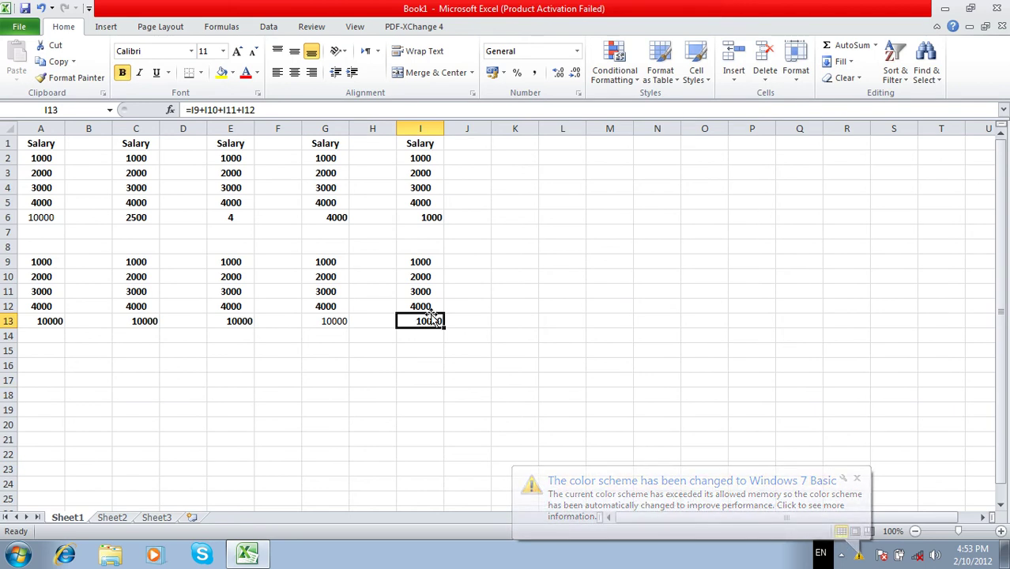
{"action": "left_click", "coordinate": [638, 219]}
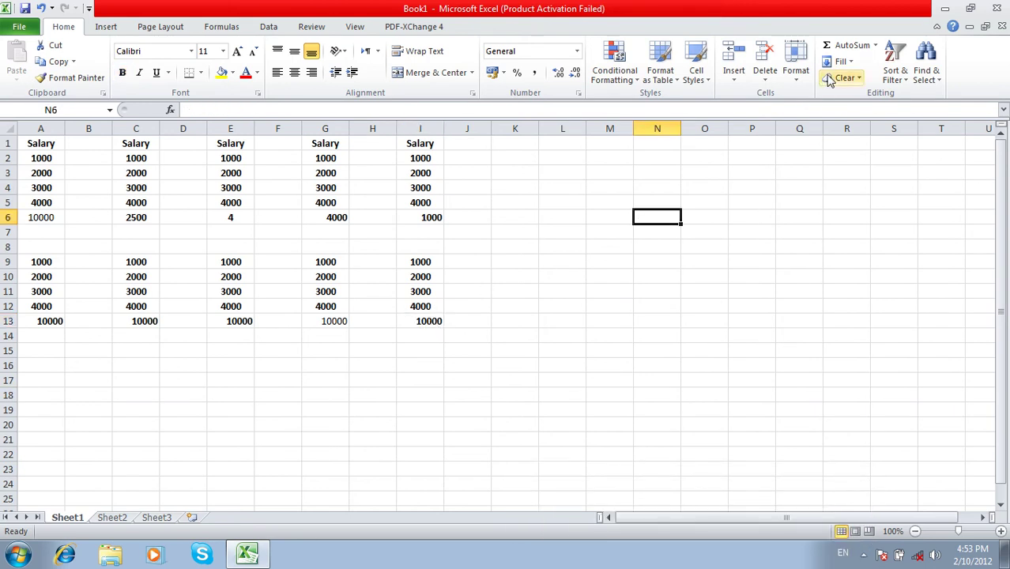
Step: On Sheet2, enter the sample word in cell I10
{"action": "left_click", "coordinate": [850, 63]}
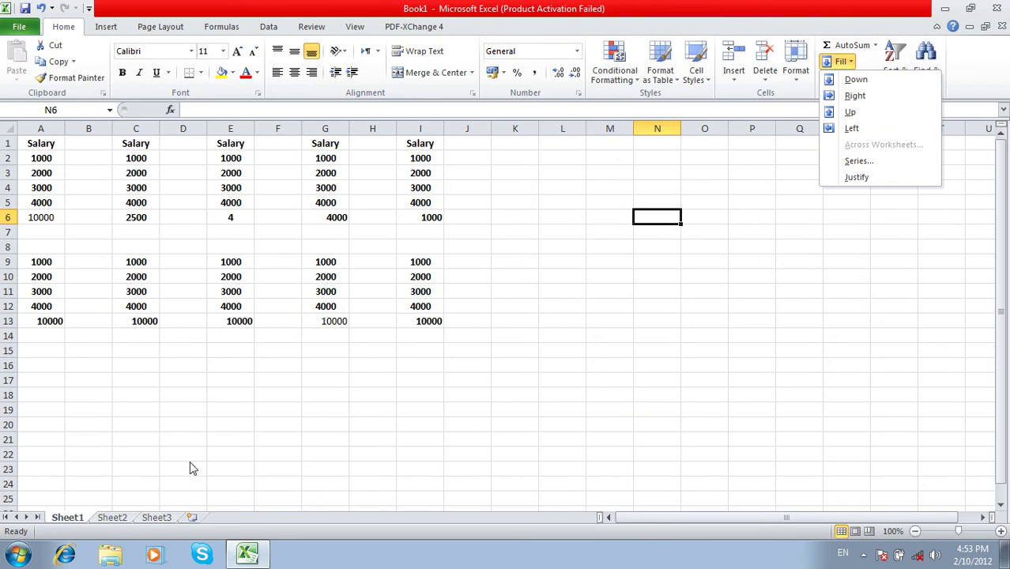
{"action": "left_click", "coordinate": [102, 518]}
{"action": "left_click", "coordinate": [434, 274]}
{"action": "type", "text": "asad"}
{"action": "left_click", "coordinate": [521, 264]}
Step: Fill the word down through I23 and right through M10
{"action": "left_click_drag", "start_coordinate": [423, 277], "coordinate": [435, 468]}
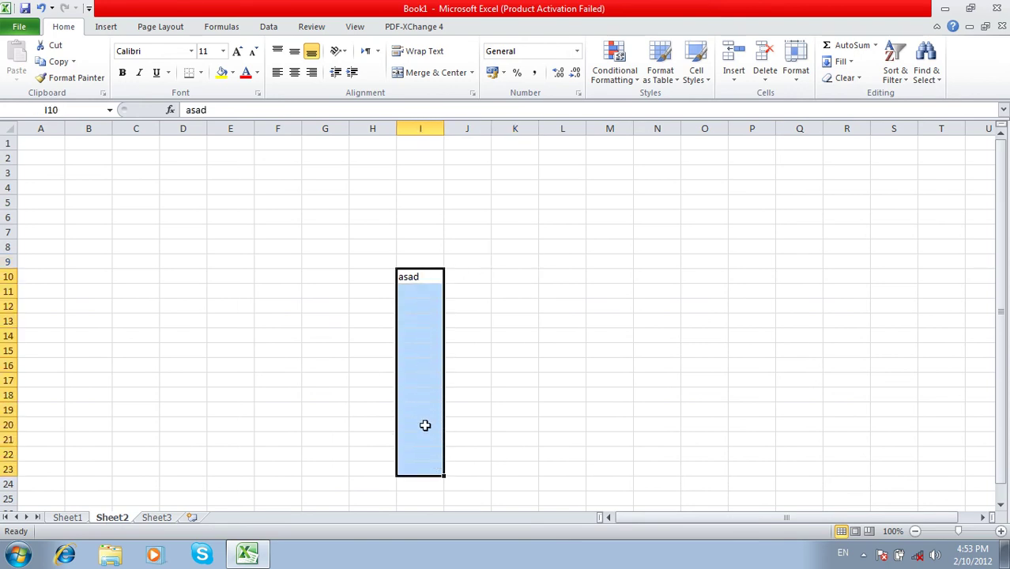
{"action": "left_click", "coordinate": [841, 63]}
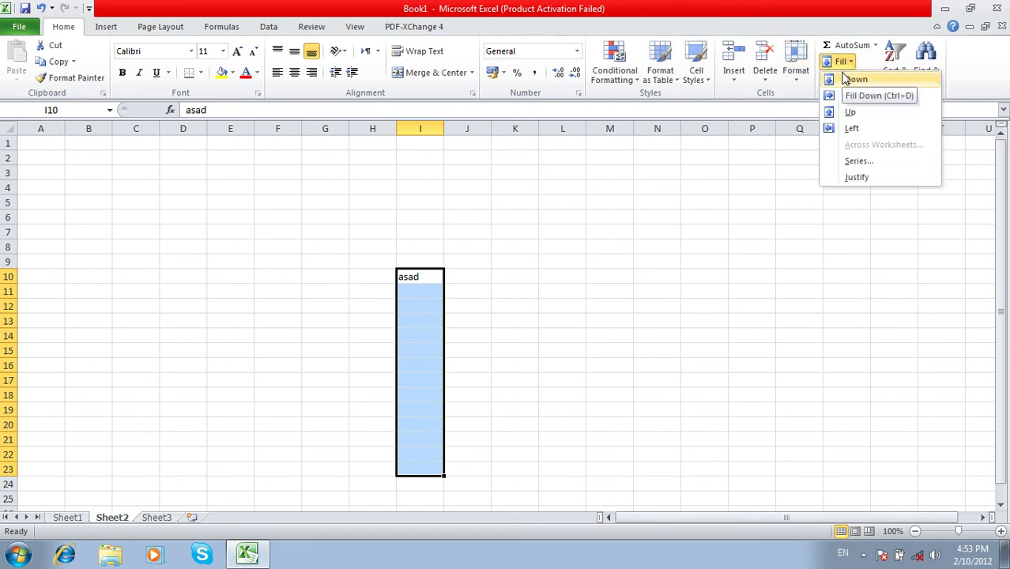
{"action": "left_click", "coordinate": [845, 79]}
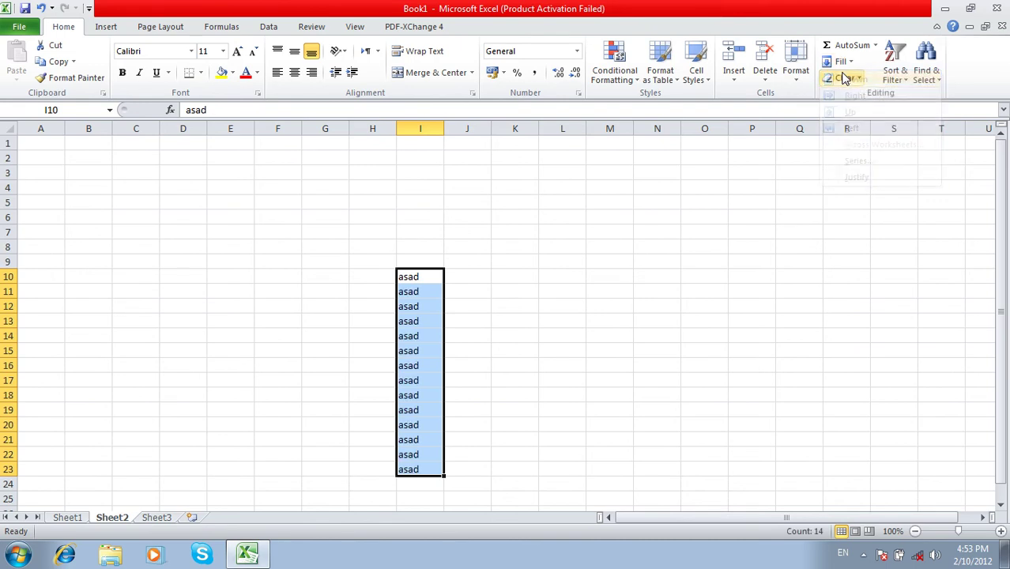
{"action": "left_click_drag", "start_coordinate": [414, 273], "coordinate": [620, 277]}
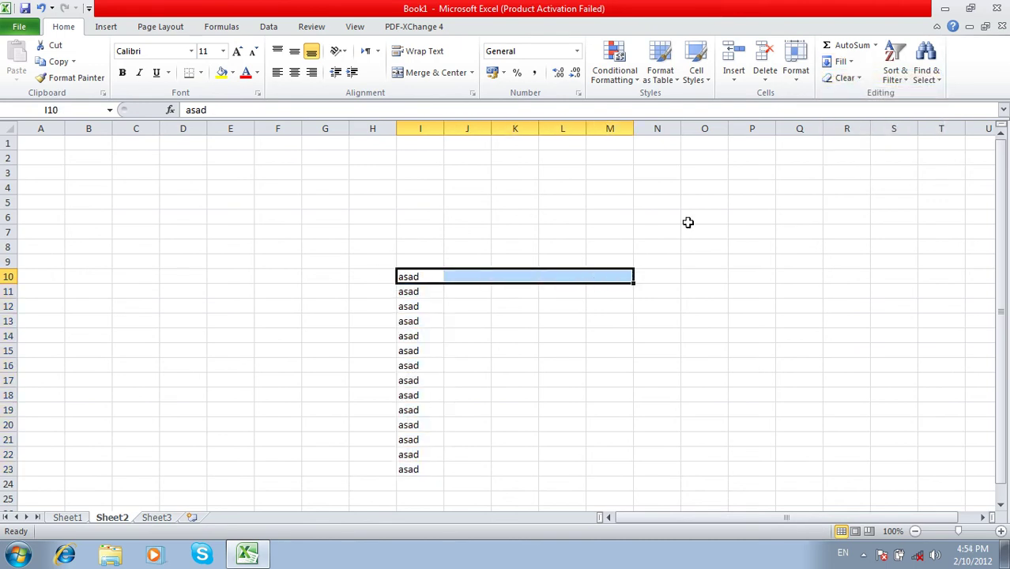
{"action": "left_click", "coordinate": [841, 61]}
{"action": "left_click", "coordinate": [855, 96]}
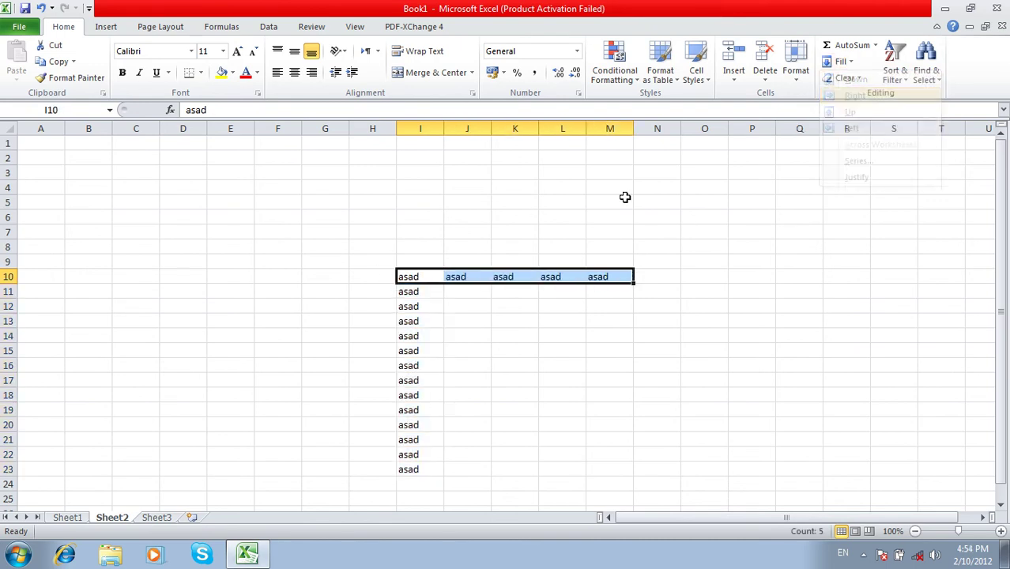
Step: Fill the word up through I3 and left through E10
{"action": "left_click_drag", "start_coordinate": [412, 276], "coordinate": [414, 170]}
{"action": "left_click", "coordinate": [839, 62]}
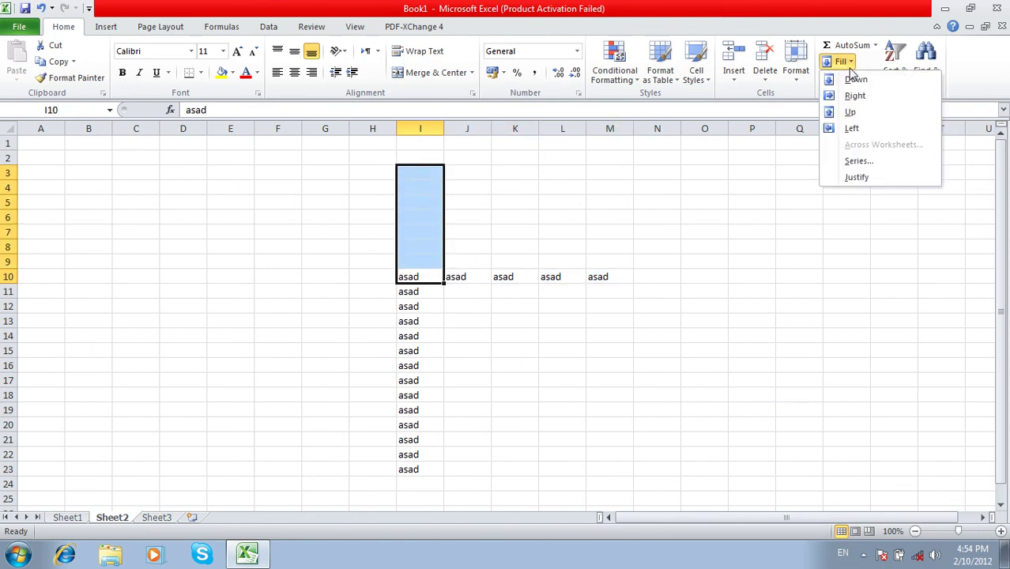
{"action": "left_click", "coordinate": [851, 112]}
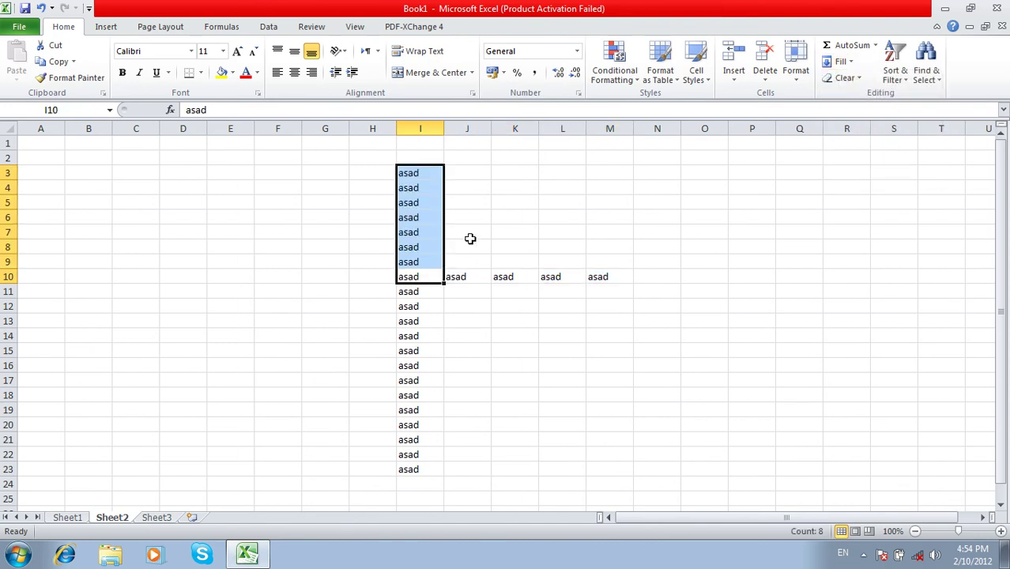
{"action": "left_click_drag", "start_coordinate": [413, 281], "coordinate": [333, 278]}
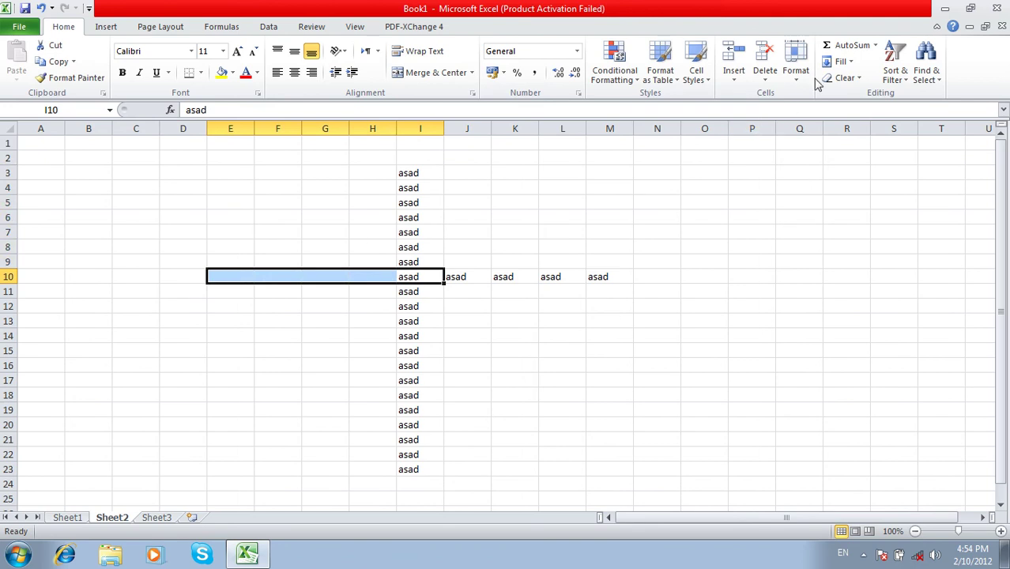
{"action": "left_click", "coordinate": [837, 60]}
{"action": "left_click", "coordinate": [854, 129]}
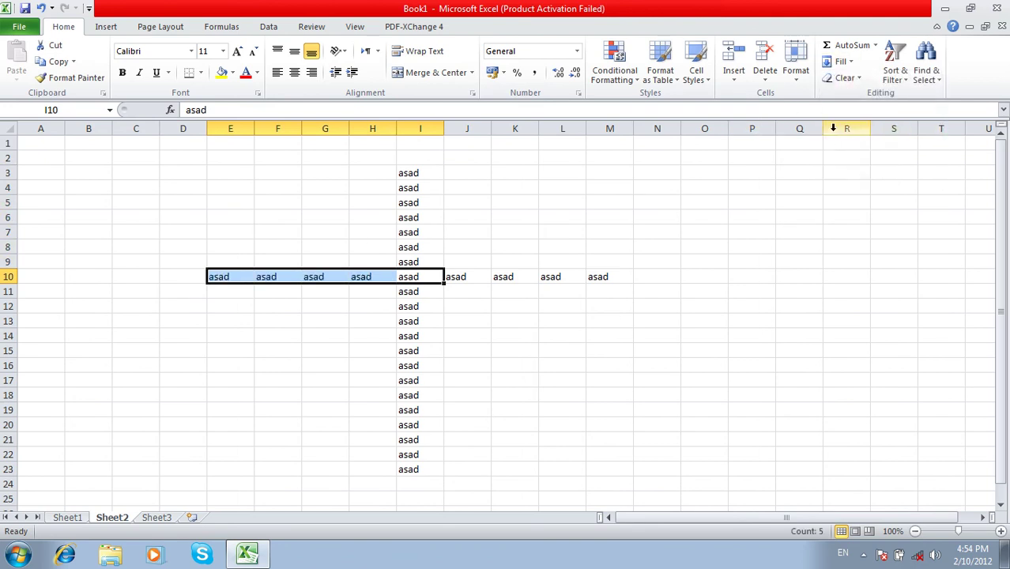
Step: Clear all the filled cells in E3:N24, leaving Sheet2 blank
{"action": "left_click", "coordinate": [836, 61]}
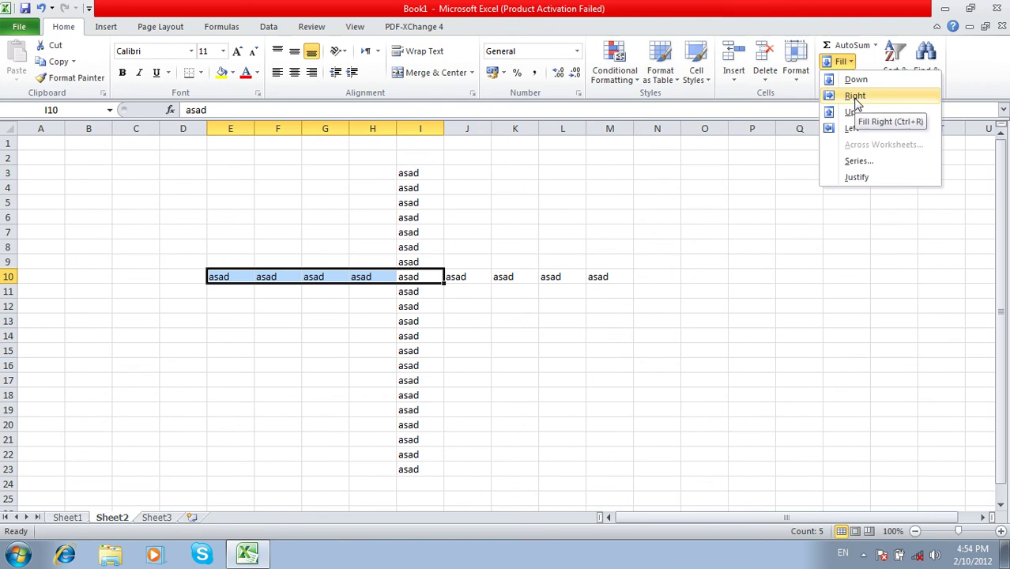
{"action": "left_click", "coordinate": [851, 128]}
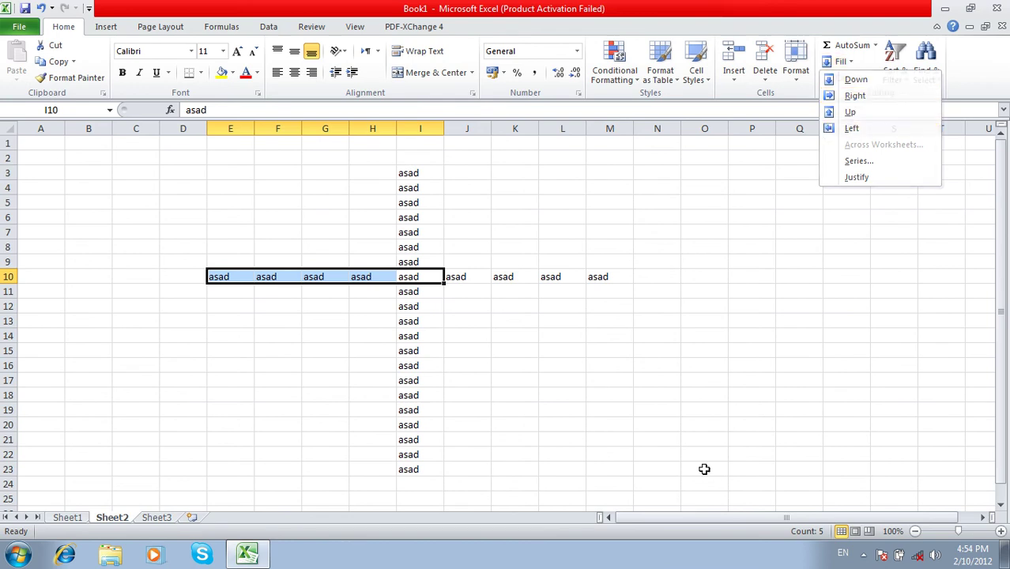
{"action": "left_click", "coordinate": [689, 455]}
{"action": "left_click_drag", "start_coordinate": [648, 487], "coordinate": [208, 179]}
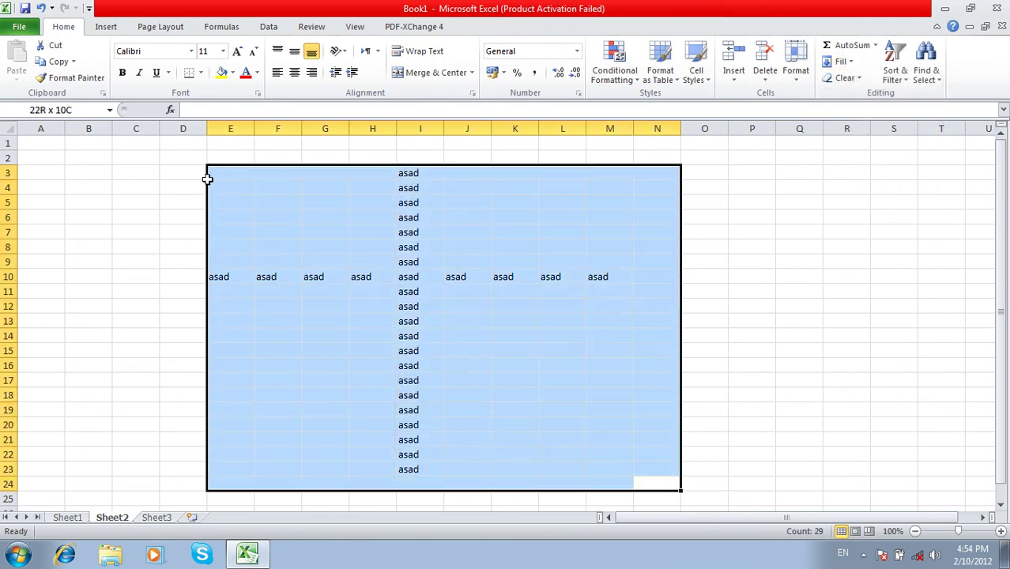
{"action": "key", "text": "Delete"}
Step: Type the headers Sname, Program and Fee in A1:C1
{"action": "left_click", "coordinate": [410, 160]}
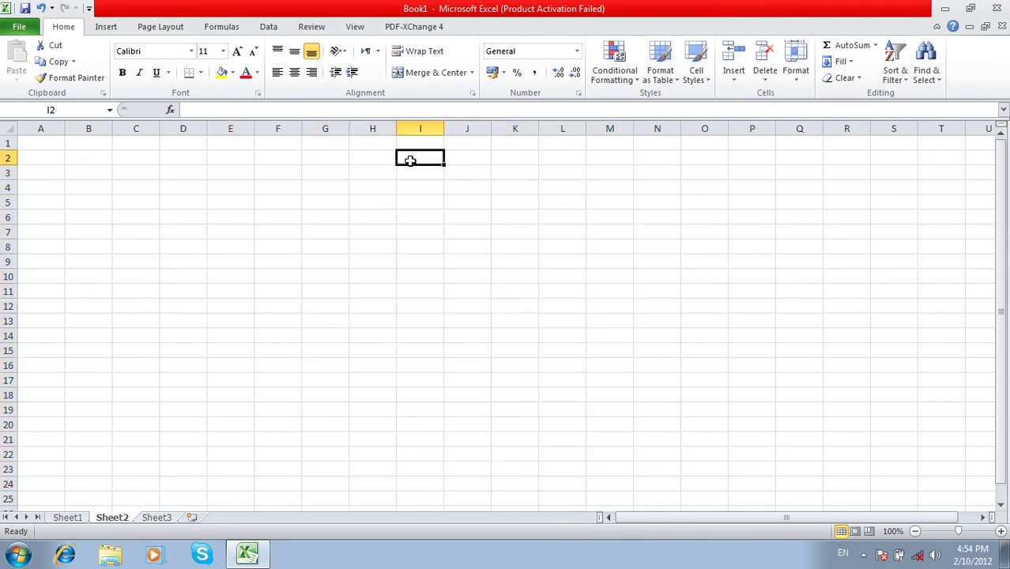
{"action": "left_click", "coordinate": [840, 61]}
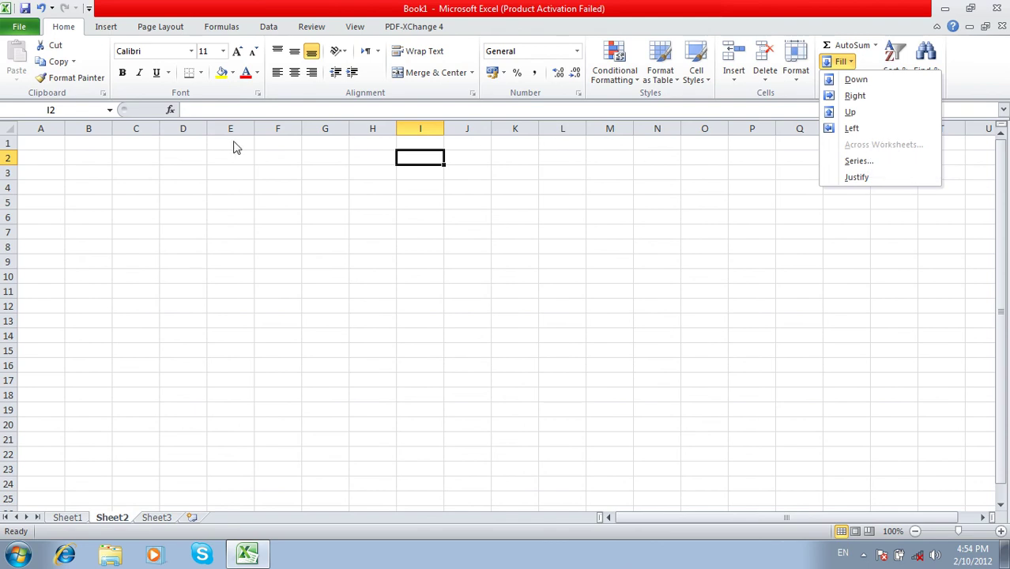
{"action": "left_click", "coordinate": [42, 144]}
{"action": "left_click", "coordinate": [41, 143]}
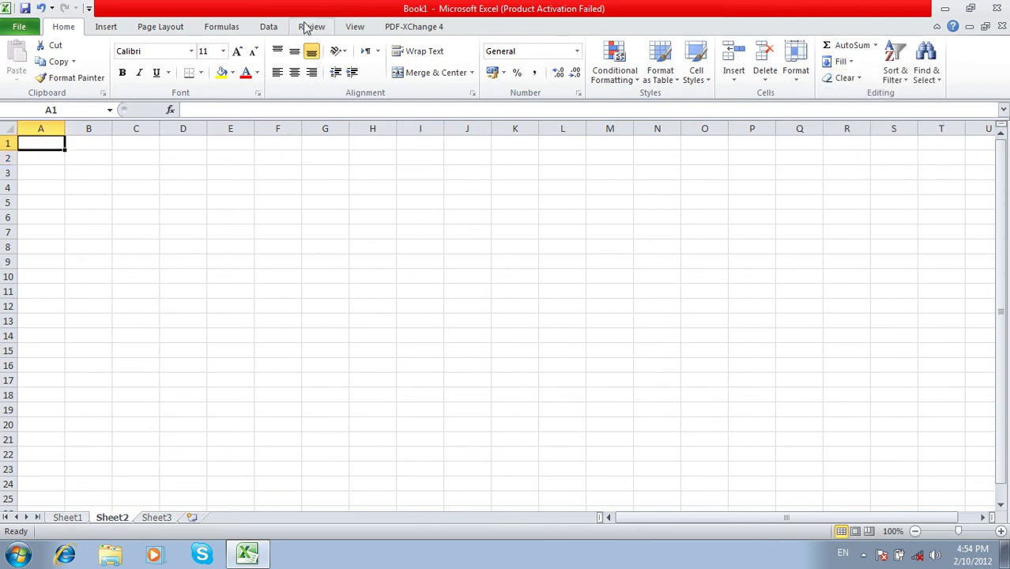
{"action": "type", "text": "SName"}
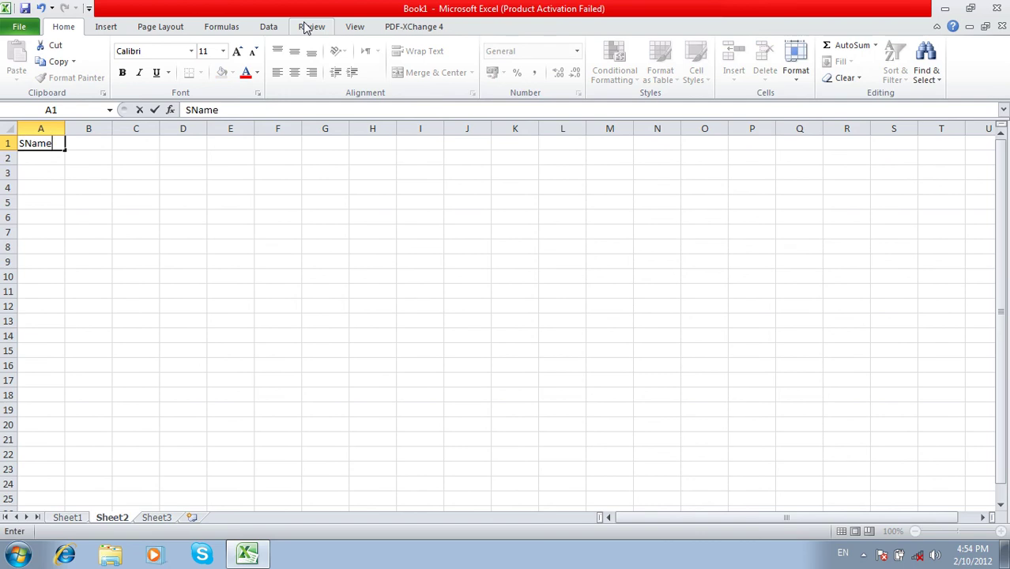
{"action": "key", "text": "Tab"}
{"action": "type", "text": "Program"}
{"action": "key", "text": "Tab"}
{"action": "type", "text": "Fee"}
{"action": "key", "text": "Left"}
{"action": "key", "text": "Left"}
Step: Enter the three student names in A2:A4
{"action": "key", "text": "Down"}
{"action": "type", "text": "wali"}
{"action": "key", "text": "Return"}
{"action": "type", "text": "ali"}
{"action": "key", "text": "Return"}
{"action": "type", "text": "asad"}
{"action": "key", "text": "Tab"}
Step: Enter the programs DIT, CIT and Internet in B2:B4
{"action": "key", "text": "Up"}
{"action": "key", "text": "Up"}
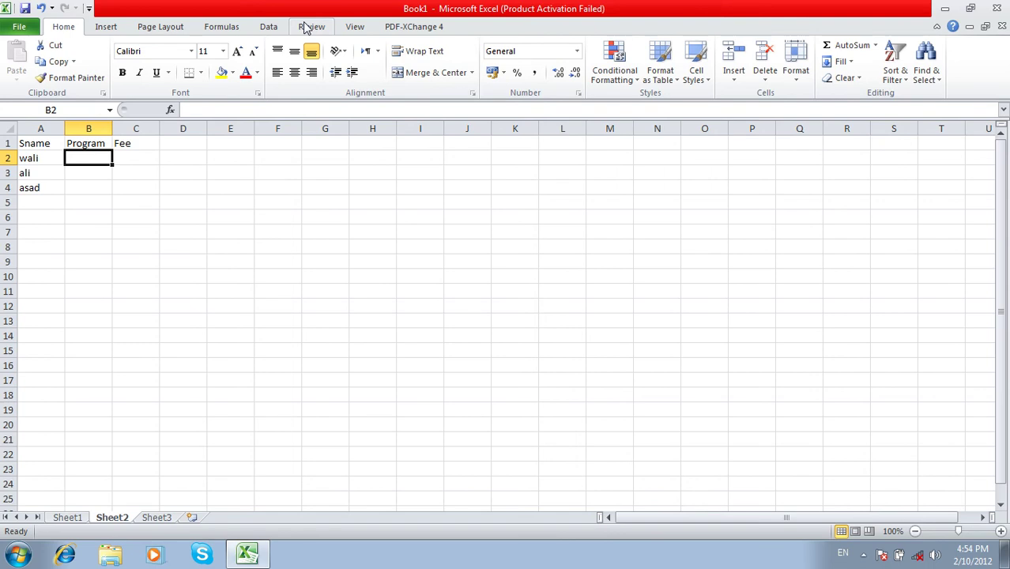
{"action": "type", "text": "DIT"}
{"action": "key", "text": "Return"}
{"action": "type", "text": "CIT"}
{"action": "key", "text": "Return"}
{"action": "type", "text": "Internet"}
{"action": "key", "text": "Tab"}
{"action": "key", "text": "Up"}
{"action": "key", "text": "Up"}
Step: Enter the fees 1000, 2000 and 3000 in C2:C4
{"action": "type", "text": "100"}
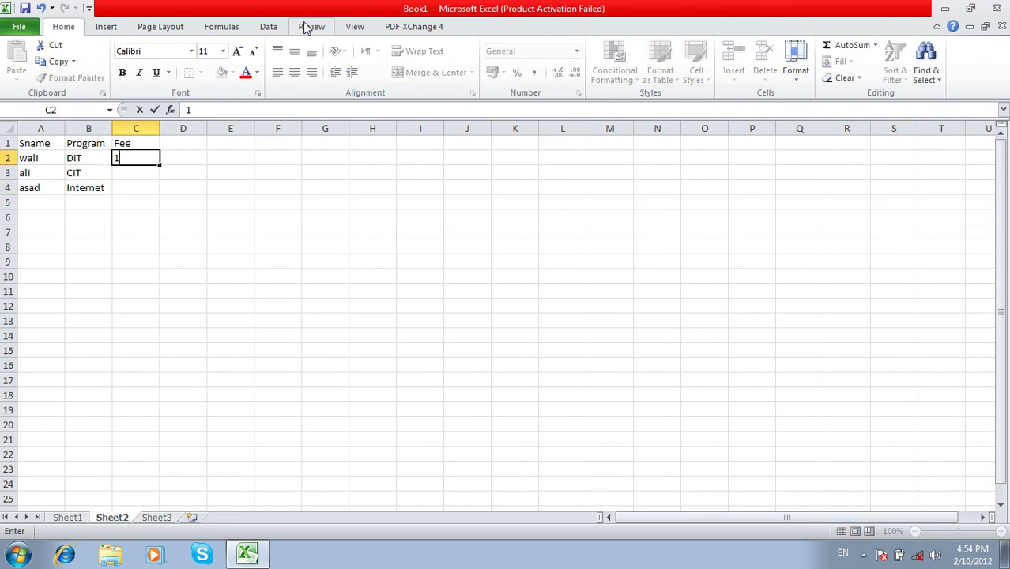
{"action": "key", "text": "Return"}
{"action": "type", "text": "2000"}
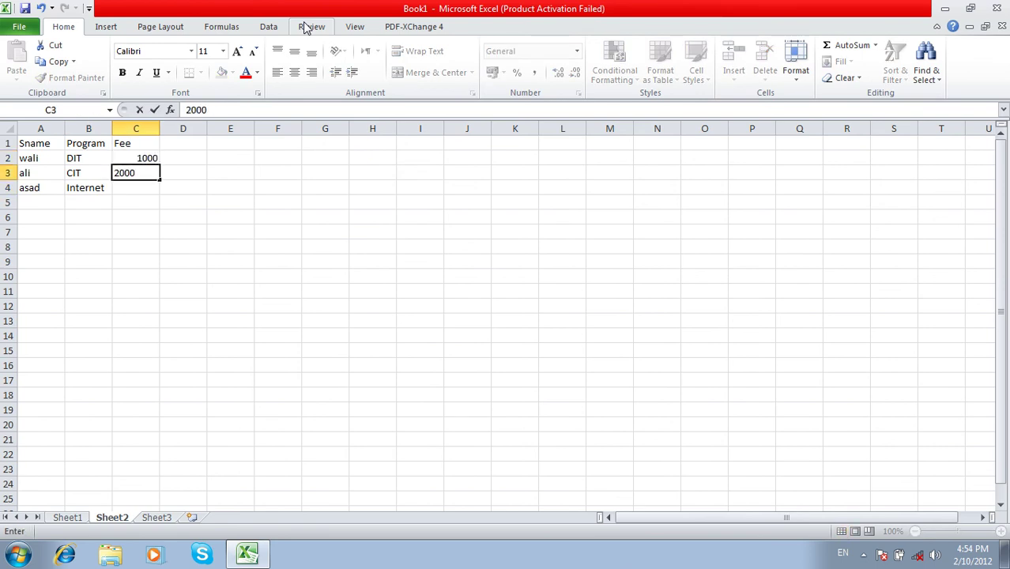
{"action": "key", "text": "Return"}
{"action": "type", "text": "3000"}
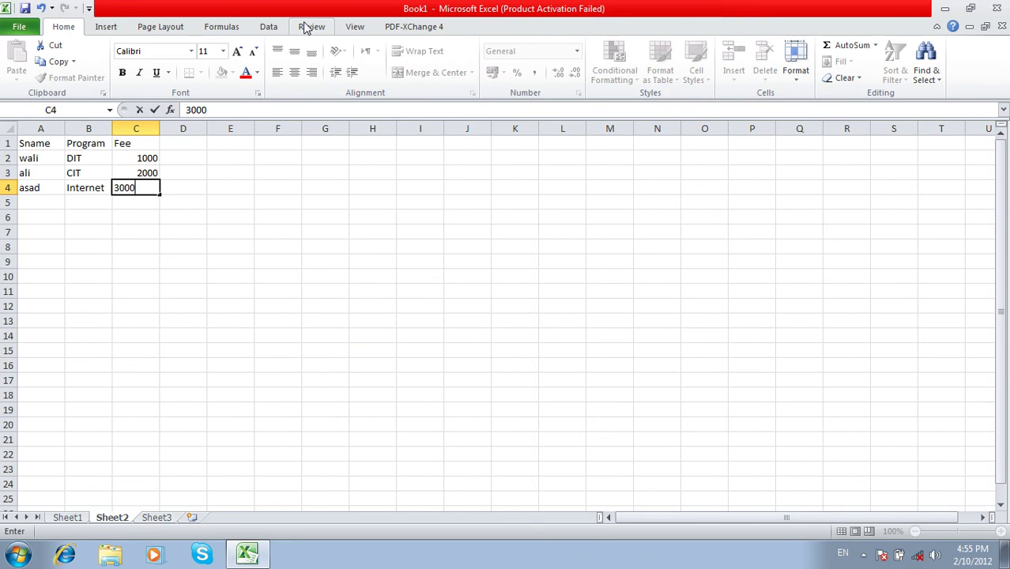
{"action": "key", "text": "Return"}
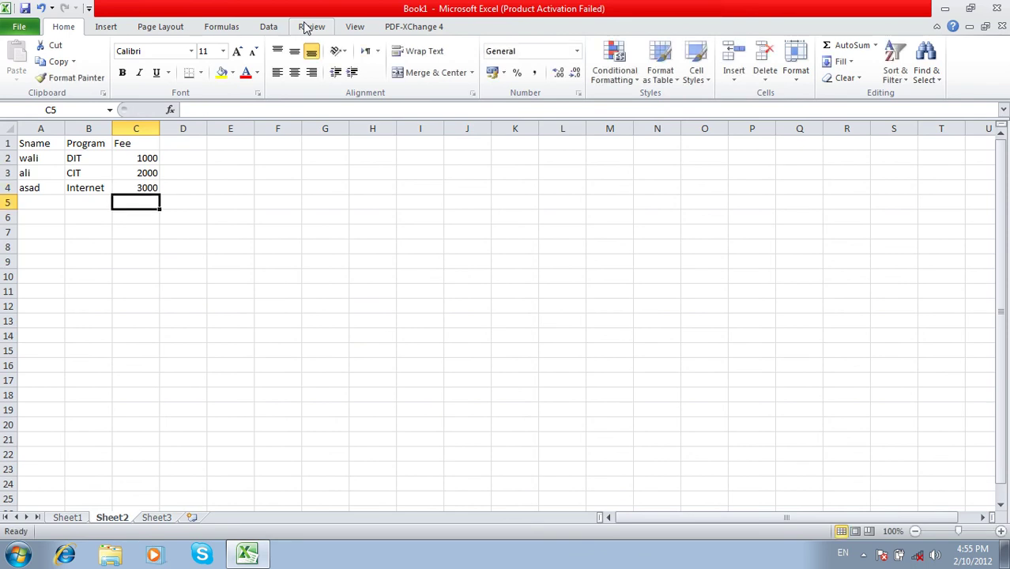
Step: Make the header row A1:C1 bold and centred
{"action": "left_click", "coordinate": [139, 143]}
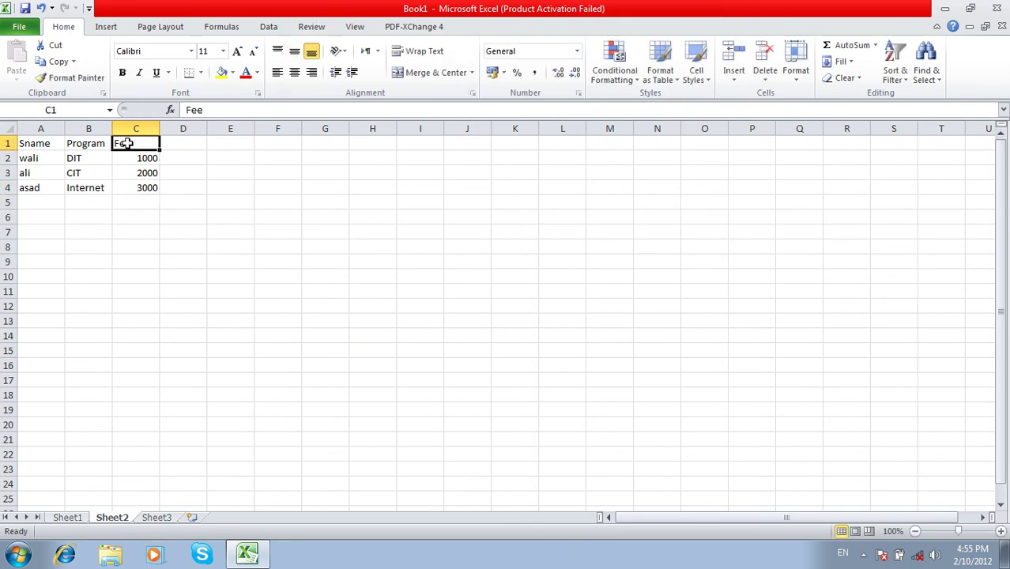
{"action": "left_click_drag", "start_coordinate": [139, 143], "coordinate": [41, 144]}
{"action": "left_click", "coordinate": [122, 72]}
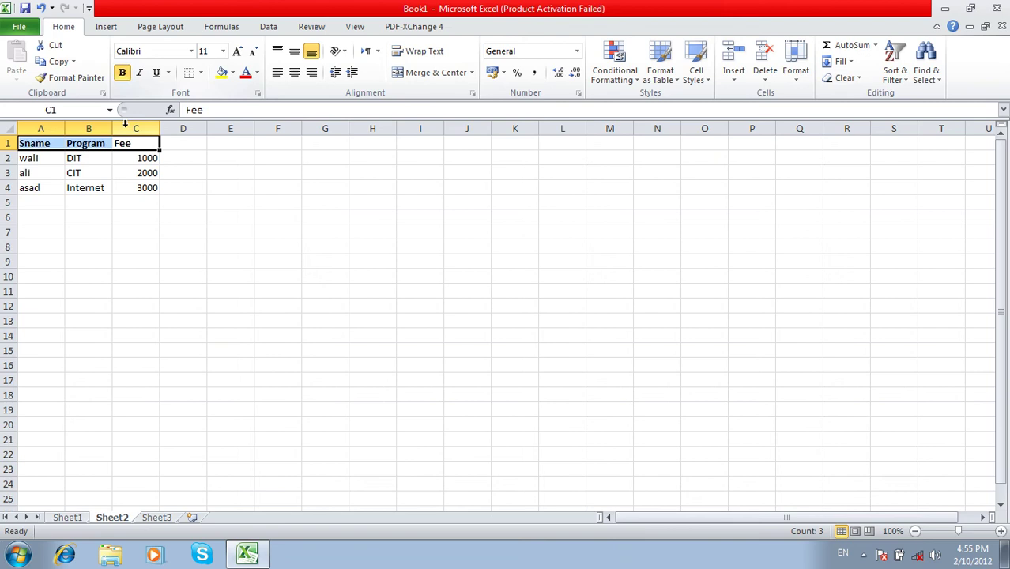
{"action": "left_click", "coordinate": [294, 72]}
Step: Apply All Borders to the table A1:C4
{"action": "left_click_drag", "start_coordinate": [117, 185], "coordinate": [35, 143]}
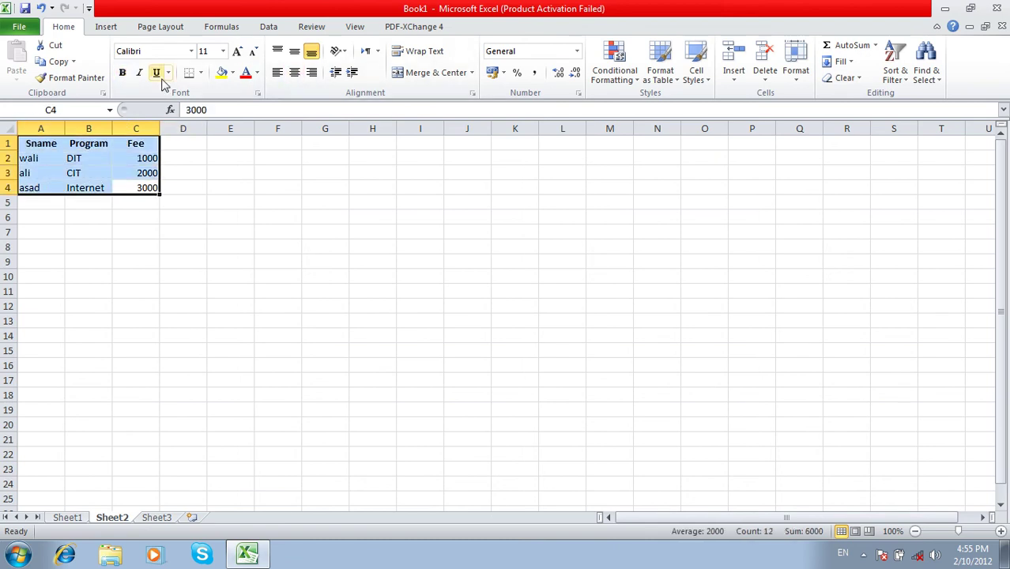
{"action": "left_click", "coordinate": [201, 72]}
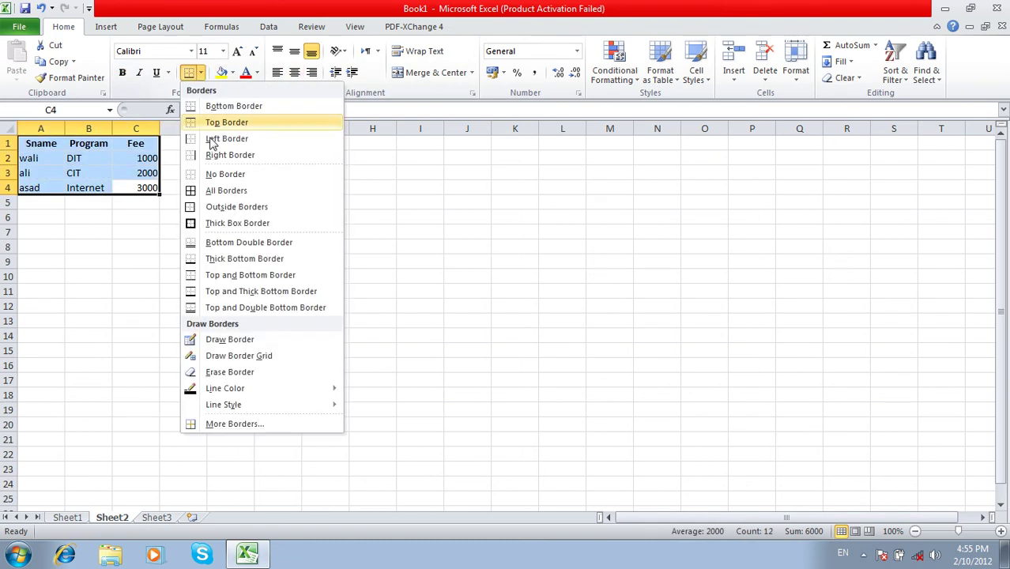
{"action": "left_click", "coordinate": [232, 190]}
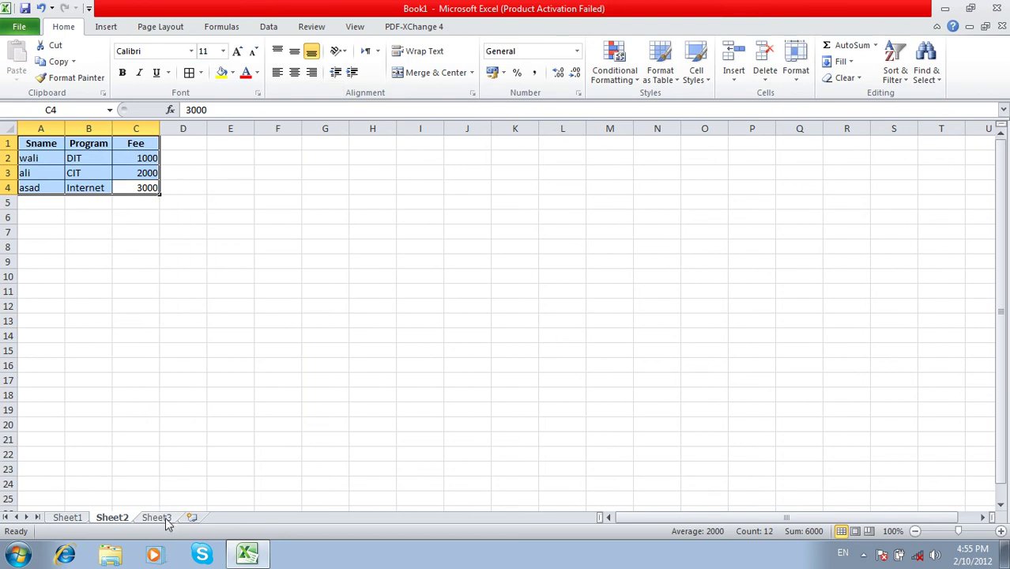
{"action": "left_click", "coordinate": [846, 69]}
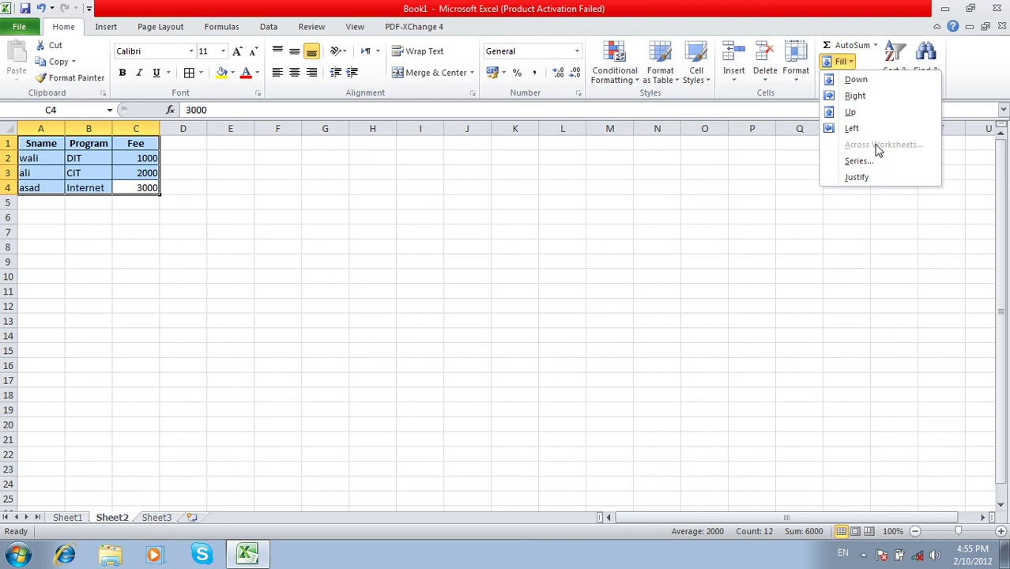
{"action": "left_click", "coordinate": [774, 7]}
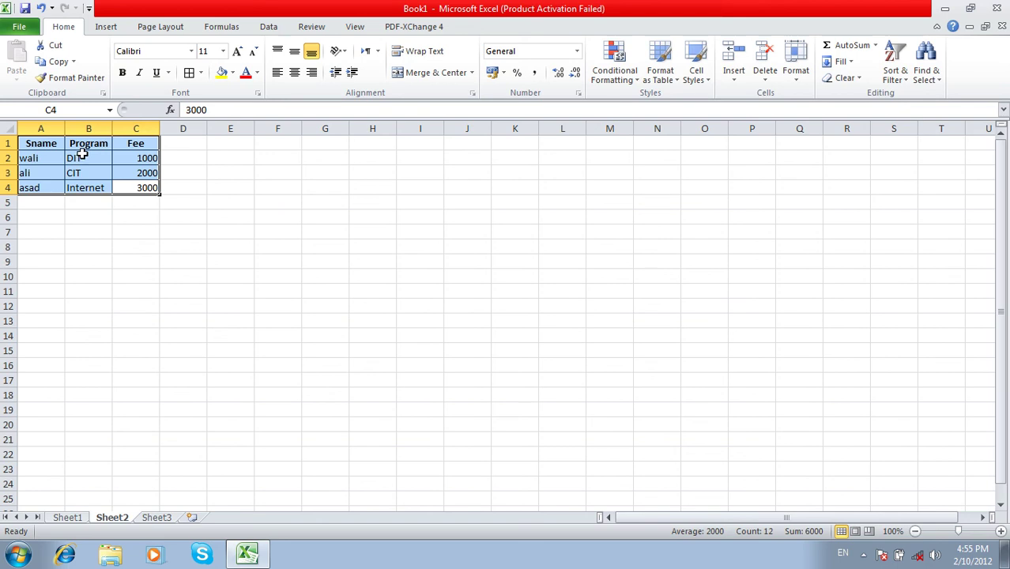
Step: Group Sheet3 with Sheet2 and Fill Across Worksheets with All, contents and formats
{"action": "left_click", "coordinate": [156, 518], "text": "ctrl"}
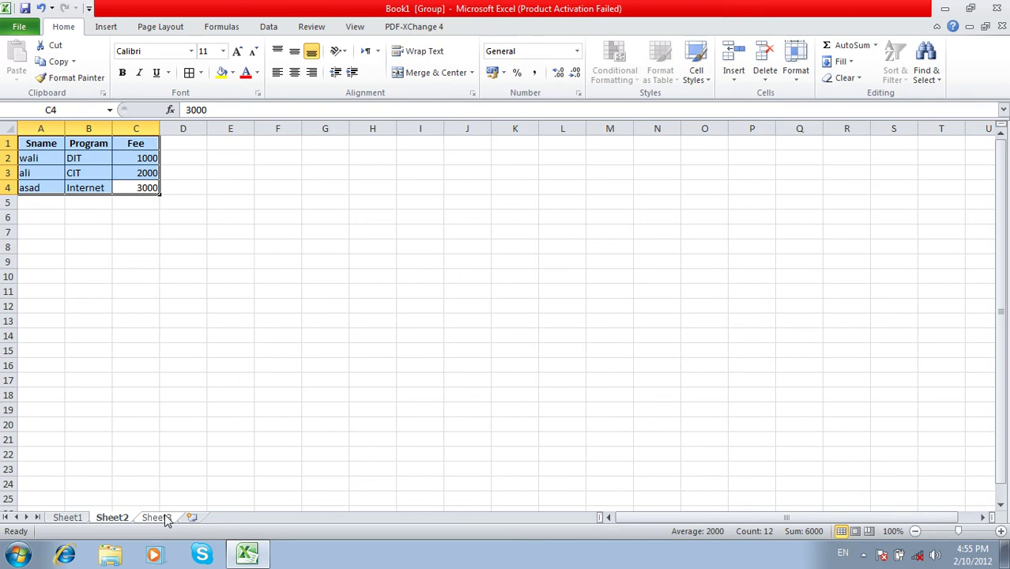
{"action": "left_click", "coordinate": [166, 520]}
{"action": "left_click", "coordinate": [840, 62]}
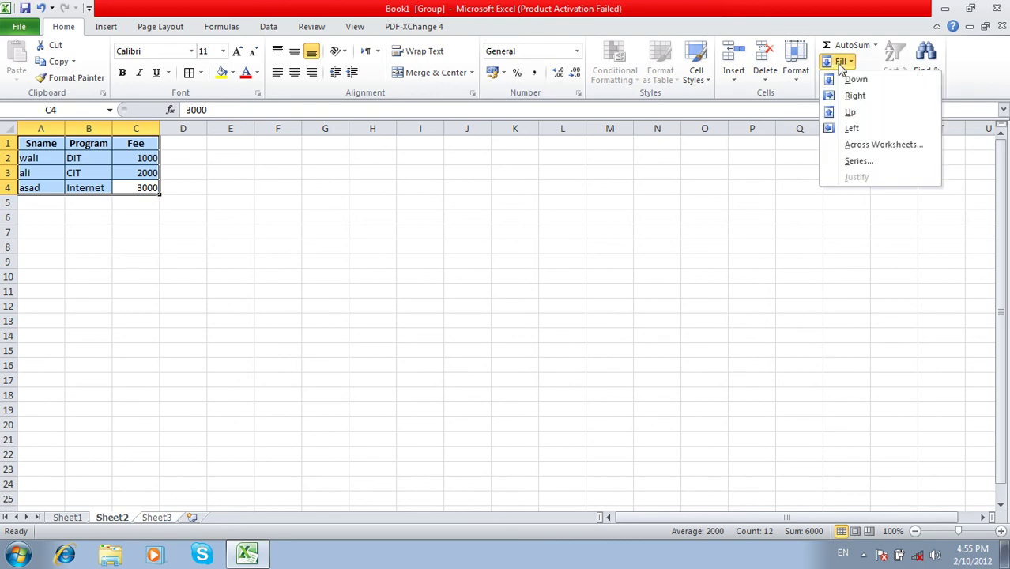
{"action": "left_click", "coordinate": [860, 145]}
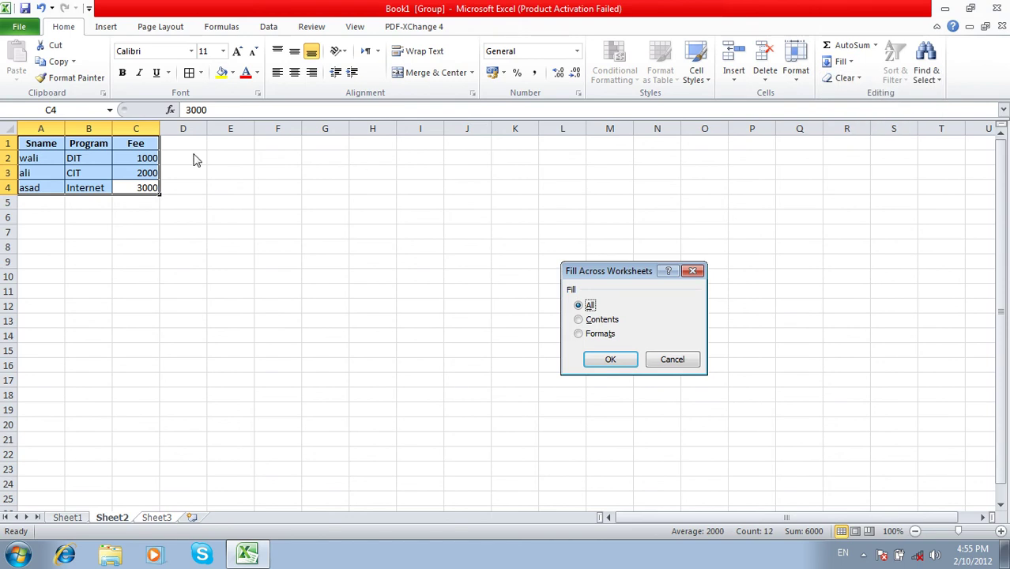
{"action": "left_click", "coordinate": [613, 320]}
{"action": "left_click", "coordinate": [604, 334]}
{"action": "left_click", "coordinate": [606, 323]}
{"action": "left_click", "coordinate": [607, 335]}
{"action": "left_click", "coordinate": [590, 306]}
{"action": "left_click", "coordinate": [609, 360]}
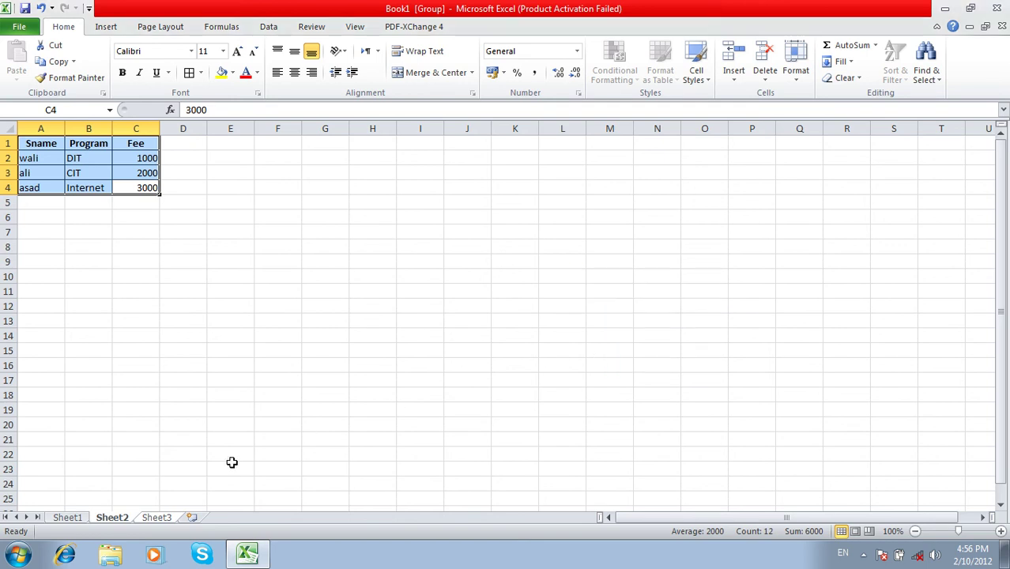
Step: Switch between Sheet1, Sheet2 and Sheet3 to check the copied table
{"action": "left_click", "coordinate": [68, 519]}
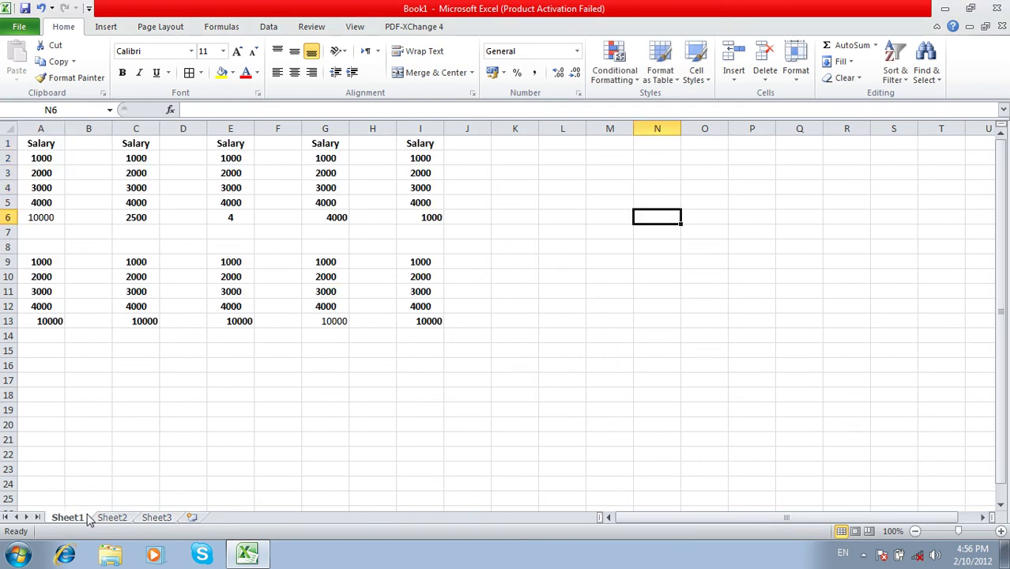
{"action": "left_click", "coordinate": [111, 518]}
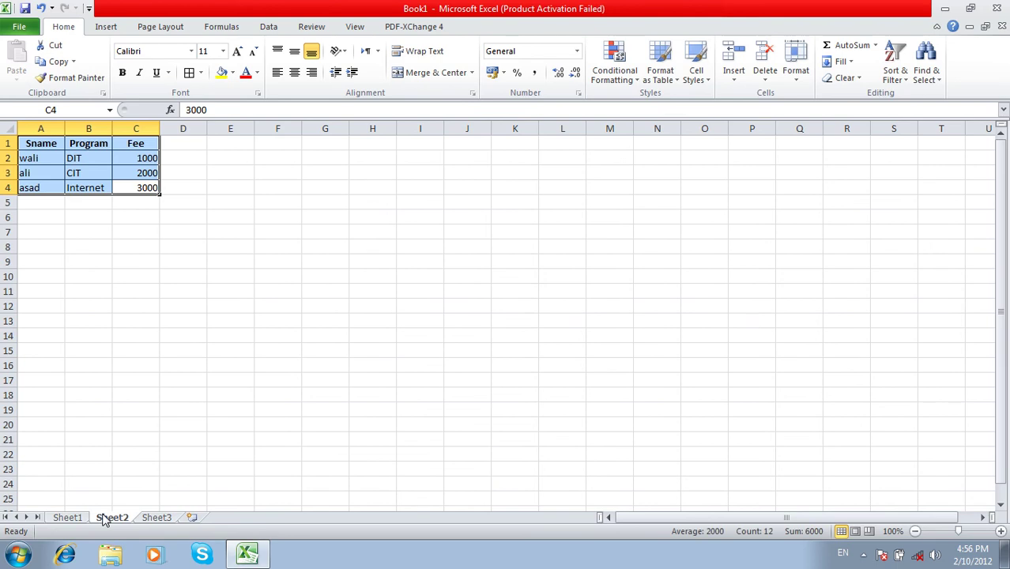
{"action": "left_click", "coordinate": [152, 518]}
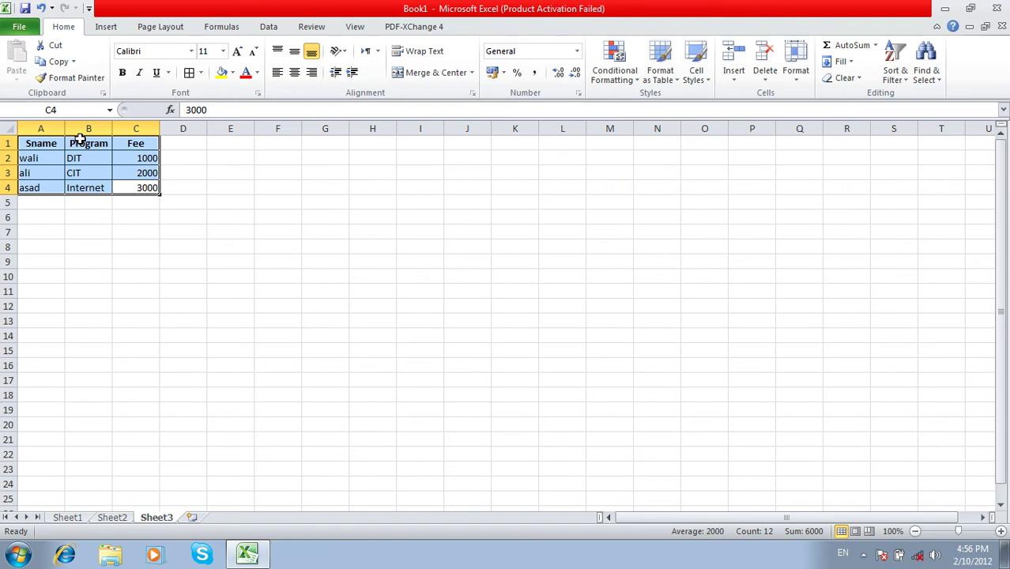
{"action": "key", "text": "ctrl+Page_Up"}
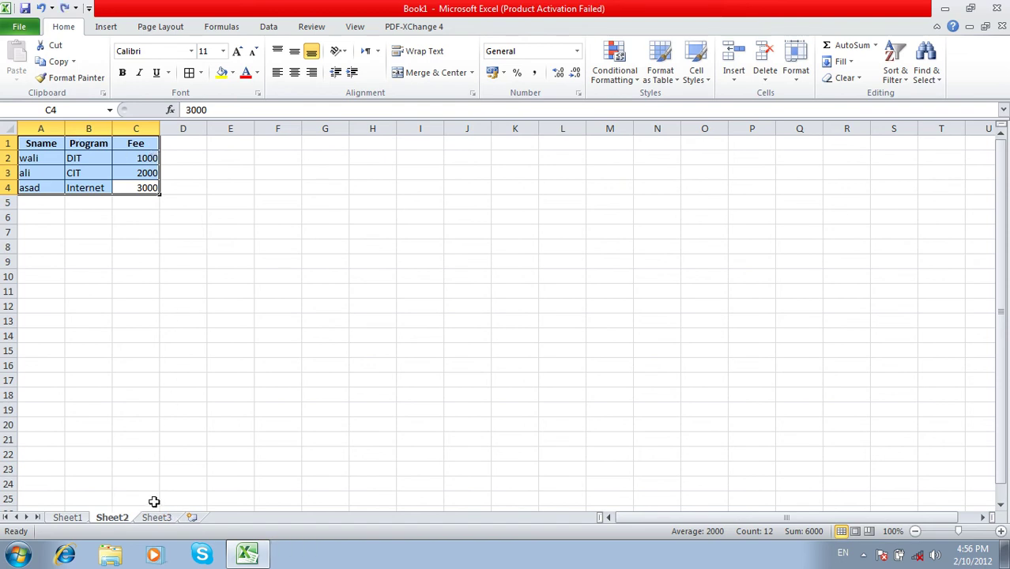
{"action": "left_click", "coordinate": [159, 519]}
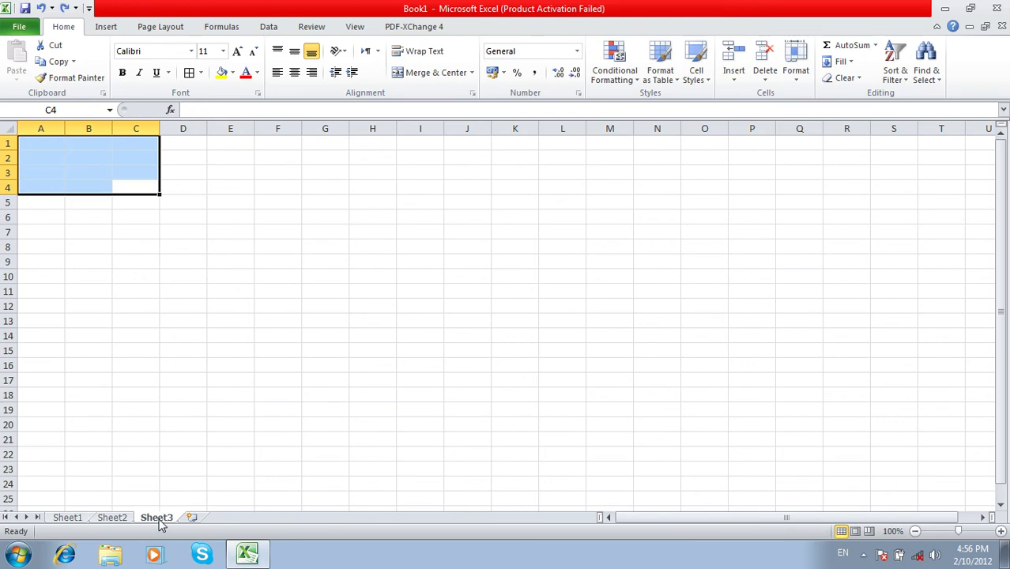
{"action": "left_click", "coordinate": [111, 518]}
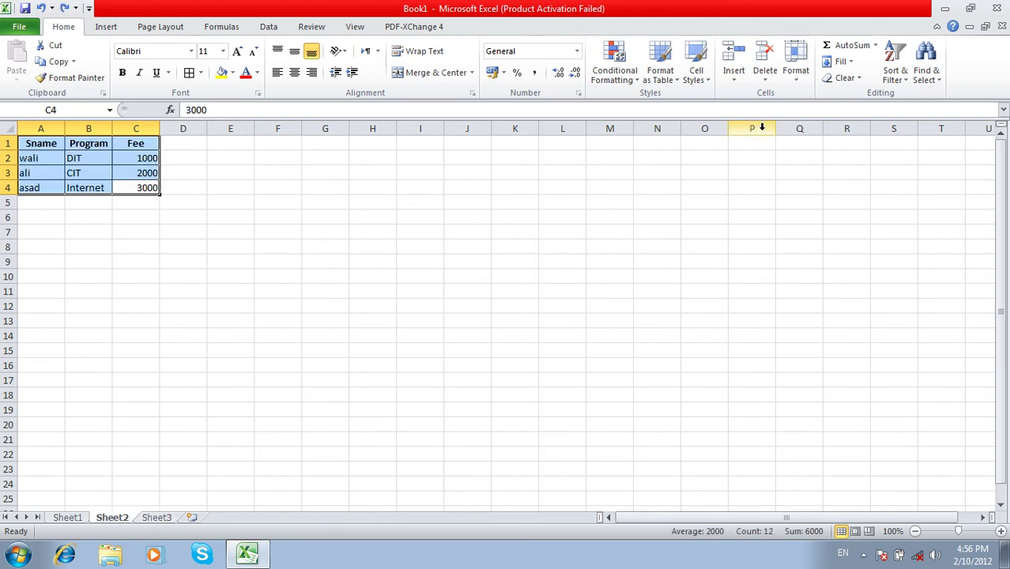
Step: Regroup Sheet3 with Sheet2 and fill the table's contents across worksheets
{"action": "left_click", "coordinate": [167, 517], "text": "ctrl"}
{"action": "left_click", "coordinate": [840, 61]}
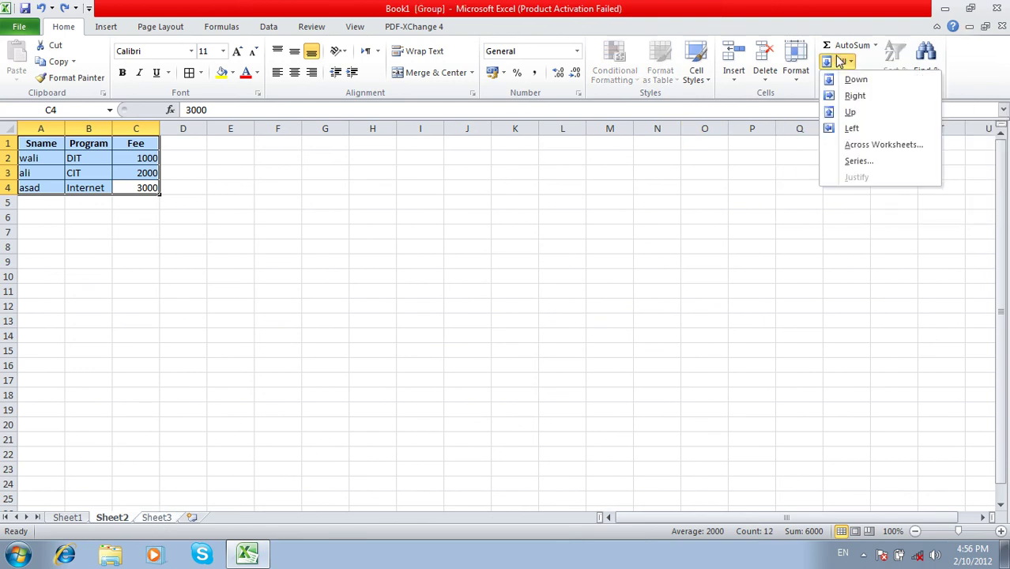
{"action": "left_click", "coordinate": [851, 144]}
{"action": "left_click", "coordinate": [598, 321]}
{"action": "left_click", "coordinate": [612, 360]}
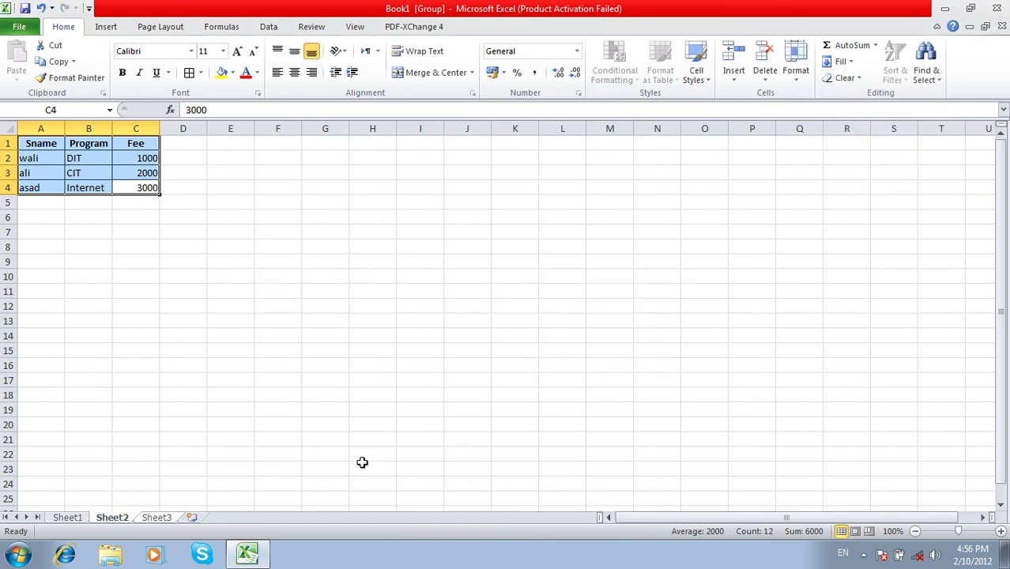
Step: Select A1:C4 on Sheet3 and delete the table's contents
{"action": "left_click", "coordinate": [153, 518]}
{"action": "left_click", "coordinate": [59, 171]}
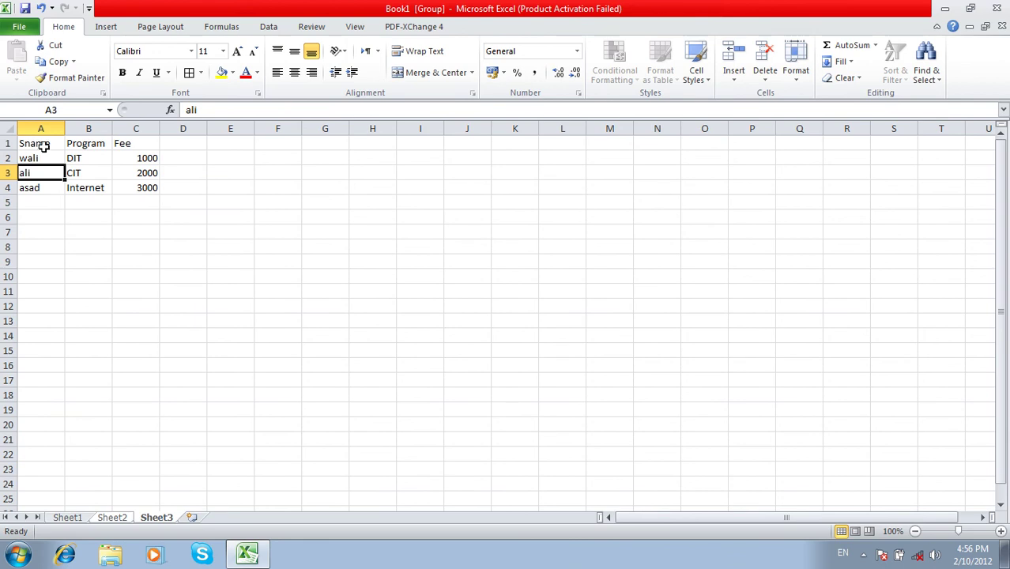
{"action": "left_click_drag", "start_coordinate": [43, 146], "coordinate": [147, 144]}
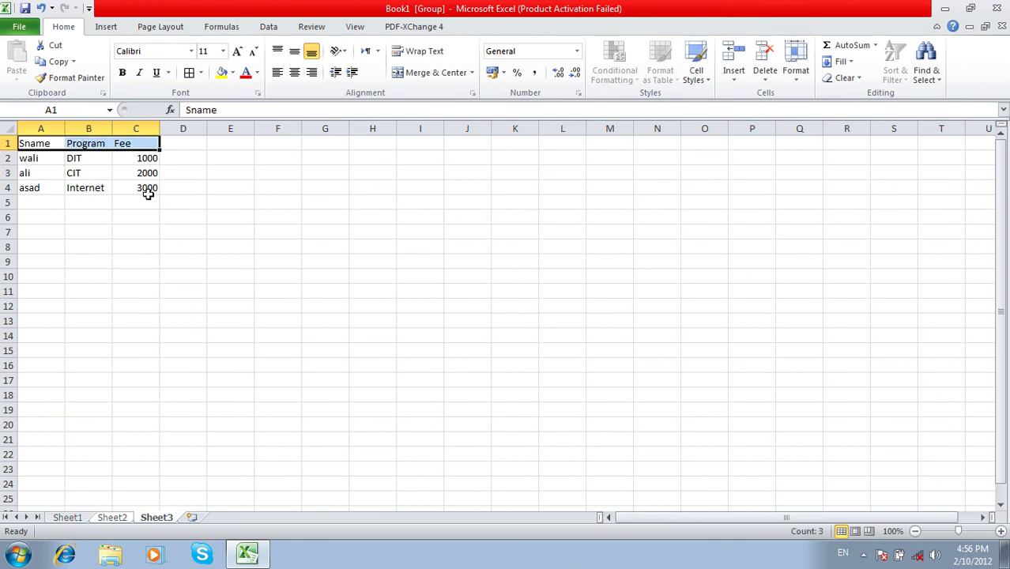
{"action": "left_click_drag", "start_coordinate": [148, 194], "coordinate": [49, 143]}
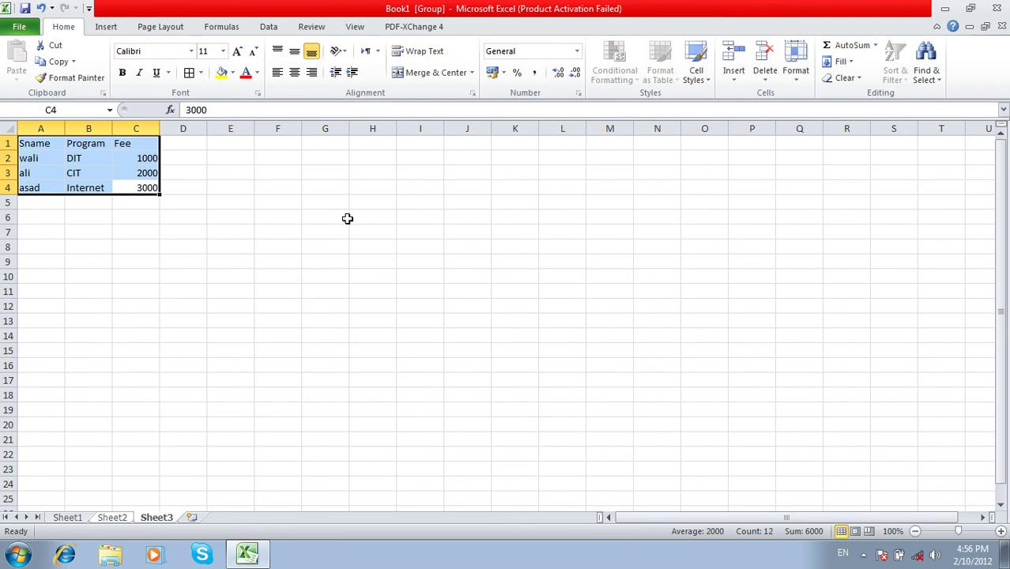
{"action": "left_click", "coordinate": [832, 63]}
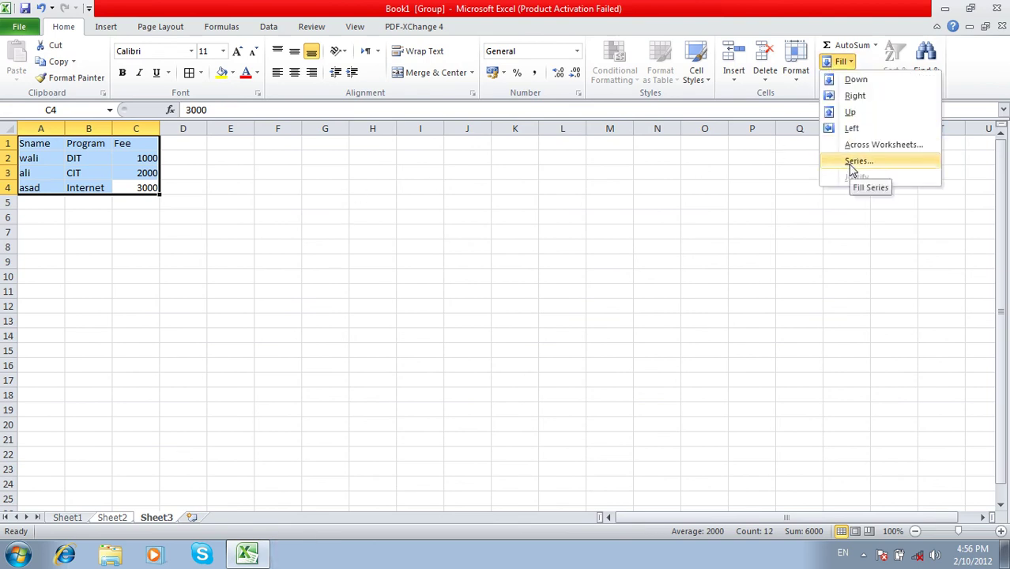
{"action": "left_click", "coordinate": [250, 151]}
{"action": "key", "text": "Delete"}
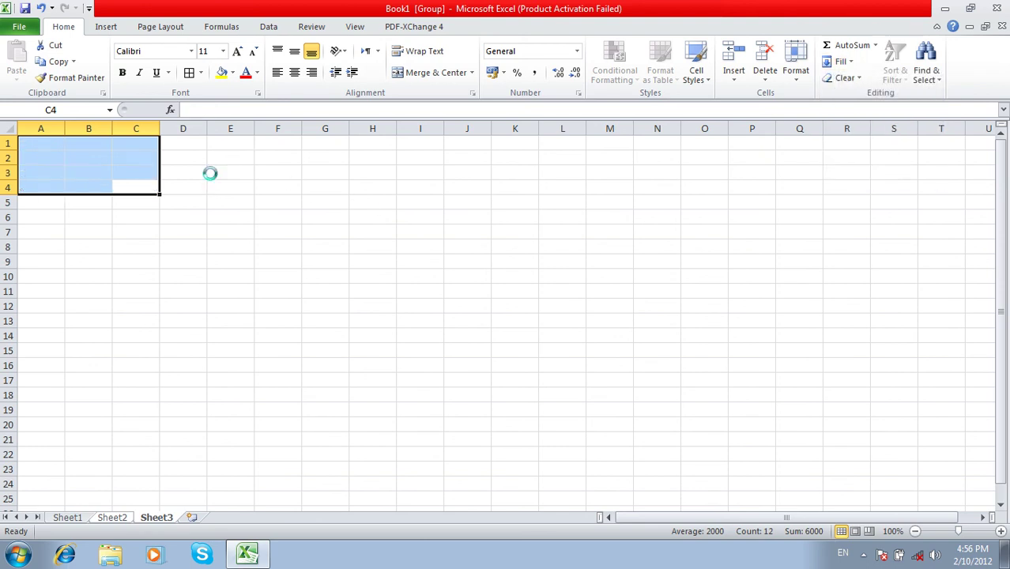
Step: Enter the headings SID, Sname and Program across A1:C1
{"action": "left_click", "coordinate": [34, 142]}
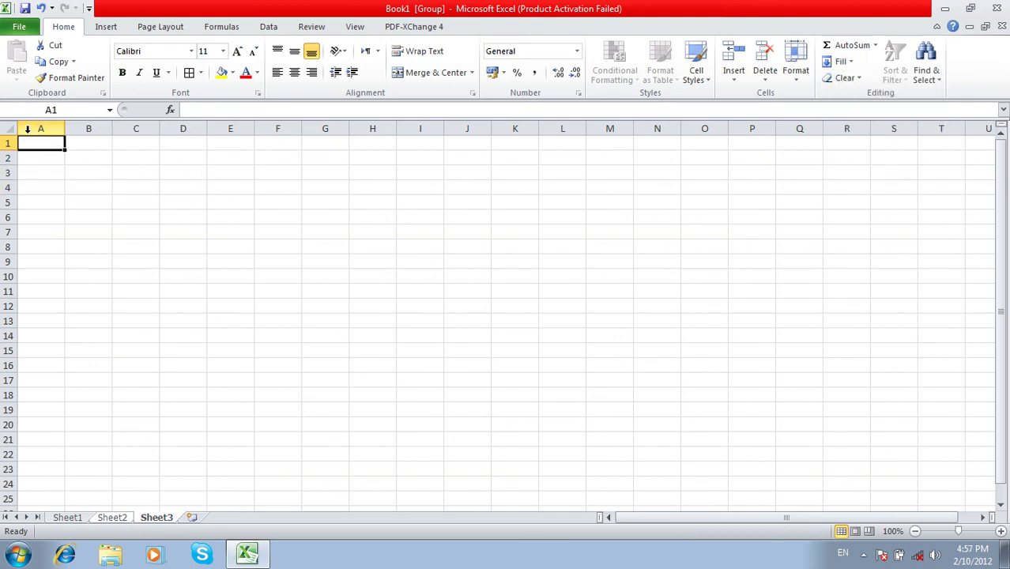
{"action": "type", "text": "SID"}
{"action": "key", "text": "Tab"}
{"action": "type", "text": "Sname"}
{"action": "key", "text": "Tab"}
{"action": "type", "text": "Program"}
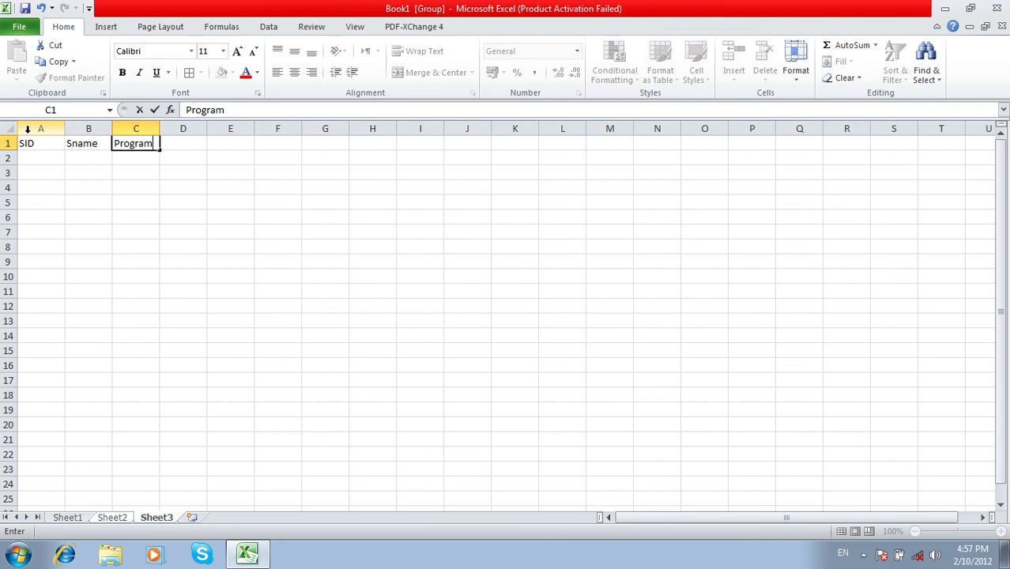
{"action": "key", "text": "Down"}
Step: Enter 1 as the first SID in A2, removing the trial values 2 and 3 below it
{"action": "left_click", "coordinate": [38, 156]}
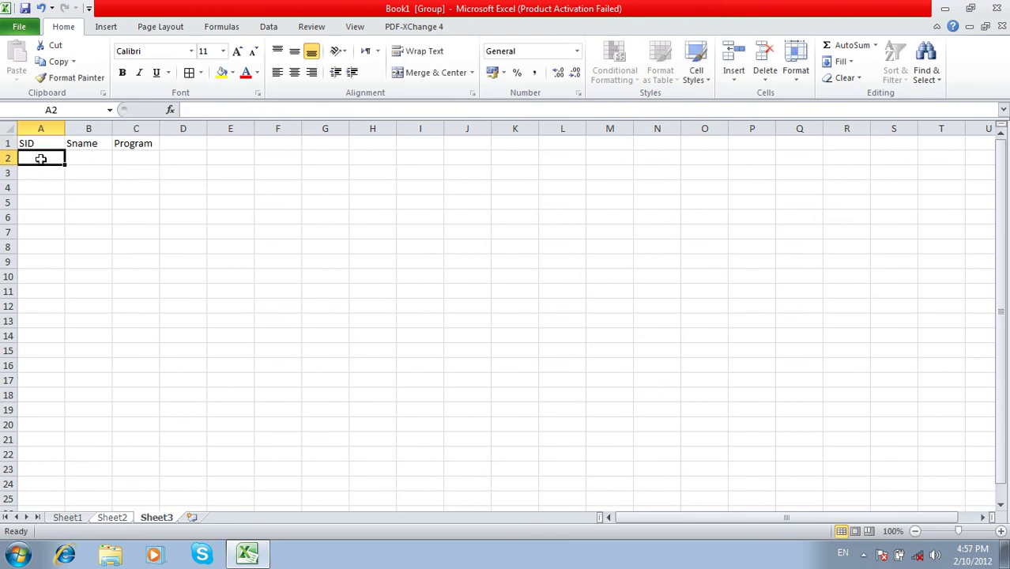
{"action": "left_click", "coordinate": [22, 494]}
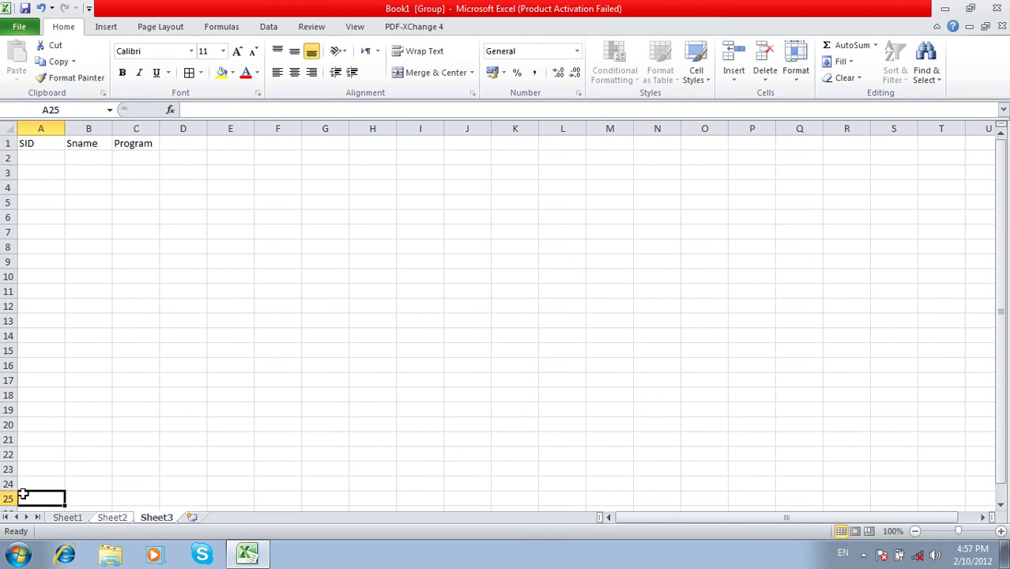
{"action": "mouse_move", "coordinate": [34, 154]}
{"action": "left_mouse_down"}
{"action": "mouse_move", "coordinate": [37, 174]}
{"action": "mouse_move", "coordinate": [37, 158]}
{"action": "left_mouse_up"}
{"action": "type", "text": "1"}
{"action": "key", "text": "Return"}
{"action": "type", "text": "2"}
{"action": "key", "text": "Return"}
{"action": "type", "text": "3"}
{"action": "key", "text": "Return"}
{"action": "key", "text": "Up"}
{"action": "key", "text": "Up"}
{"action": "key", "text": "Delete"}
{"action": "key", "text": "Up"}
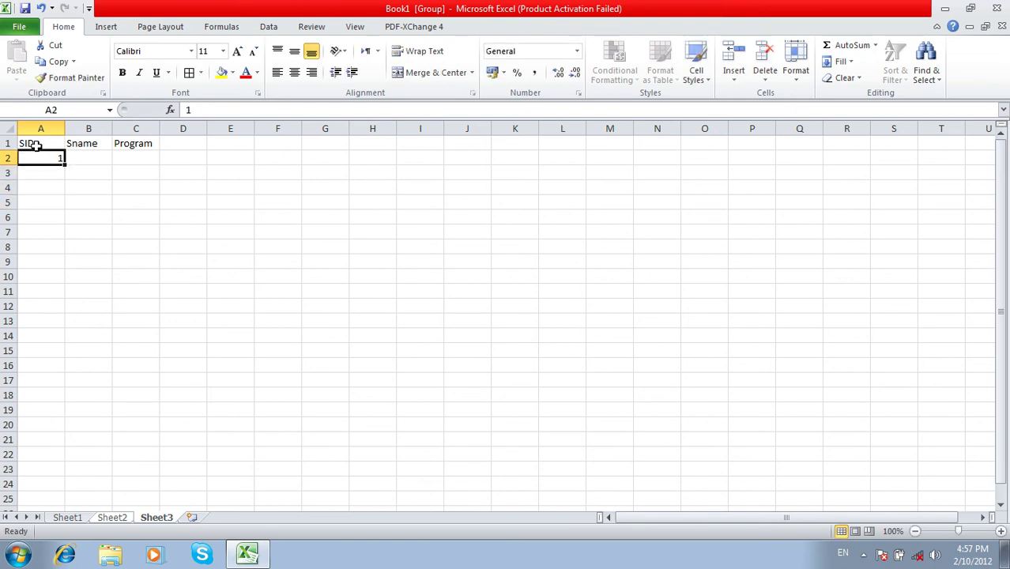
Step: Copy the 1 down column A to row 24, undo it, then fill it again
{"action": "left_click", "coordinate": [201, 158]}
{"action": "left_click", "coordinate": [40, 160]}
{"action": "left_click", "coordinate": [95, 158]}
{"action": "left_click", "coordinate": [47, 158]}
{"action": "left_click_drag", "start_coordinate": [62, 165], "coordinate": [62, 486]}
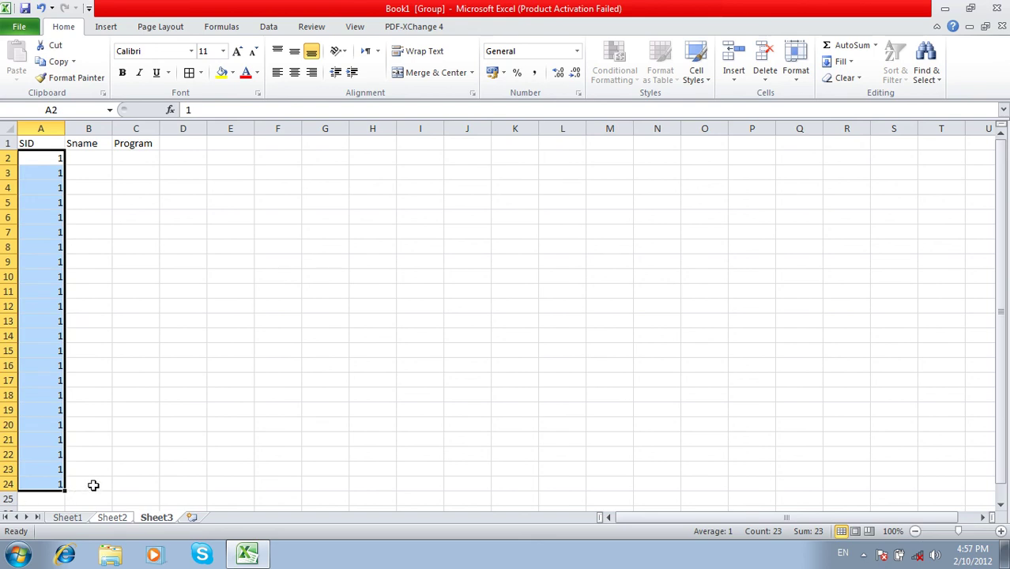
{"action": "key", "text": "ctrl+z"}
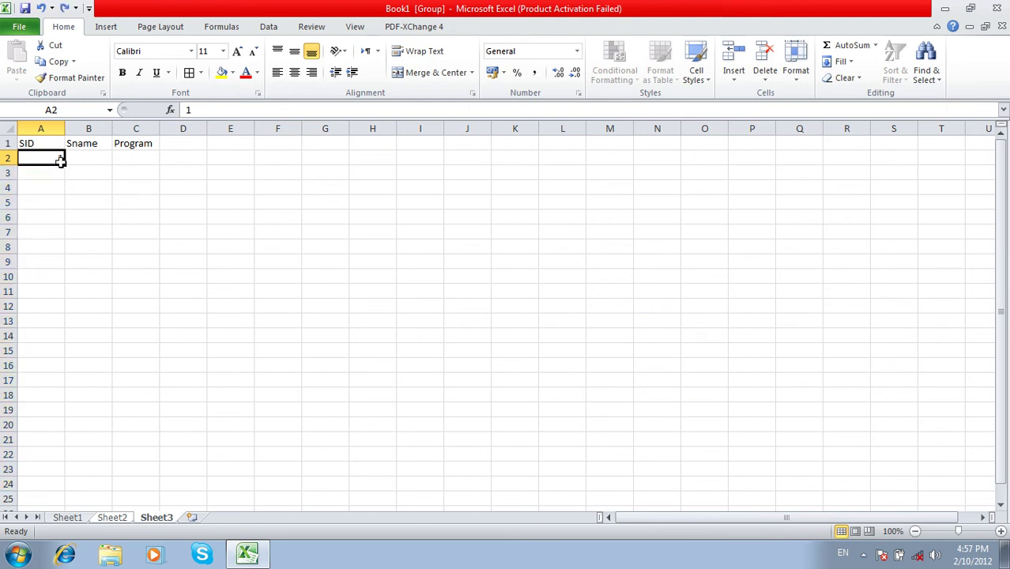
{"action": "left_click_drag", "start_coordinate": [68, 162], "coordinate": [68, 491]}
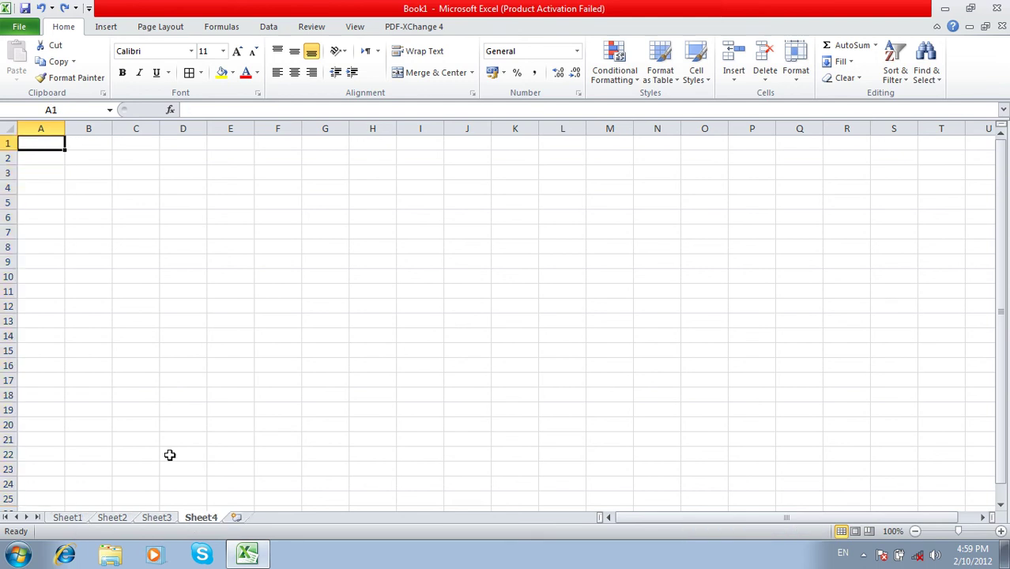
Step: Type the headings SID, Sname and Program across A1:C1 of Sheet4
{"action": "type", "text": "SID"}
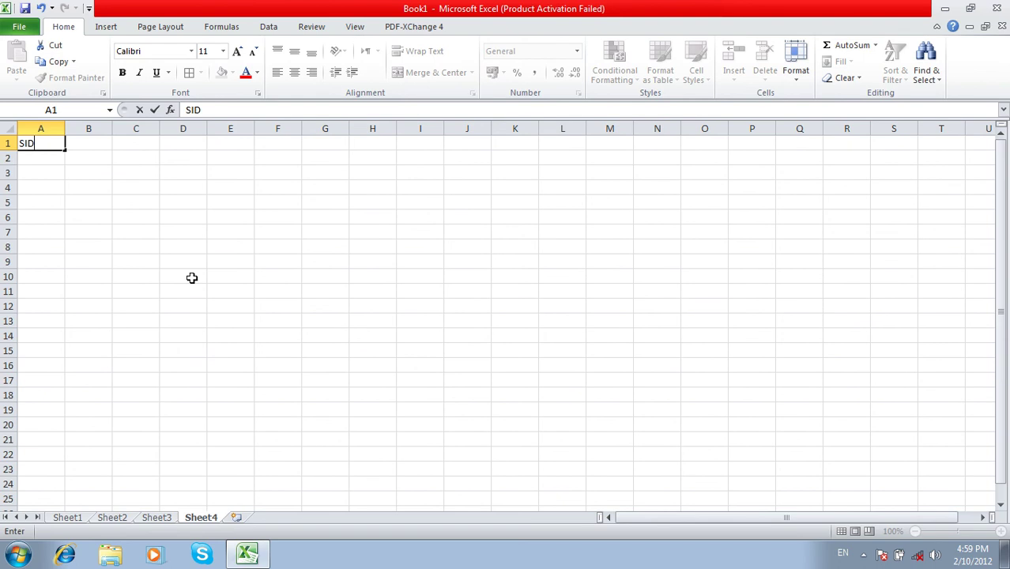
{"action": "key", "text": "Tab"}
{"action": "type", "text": "Snam"}
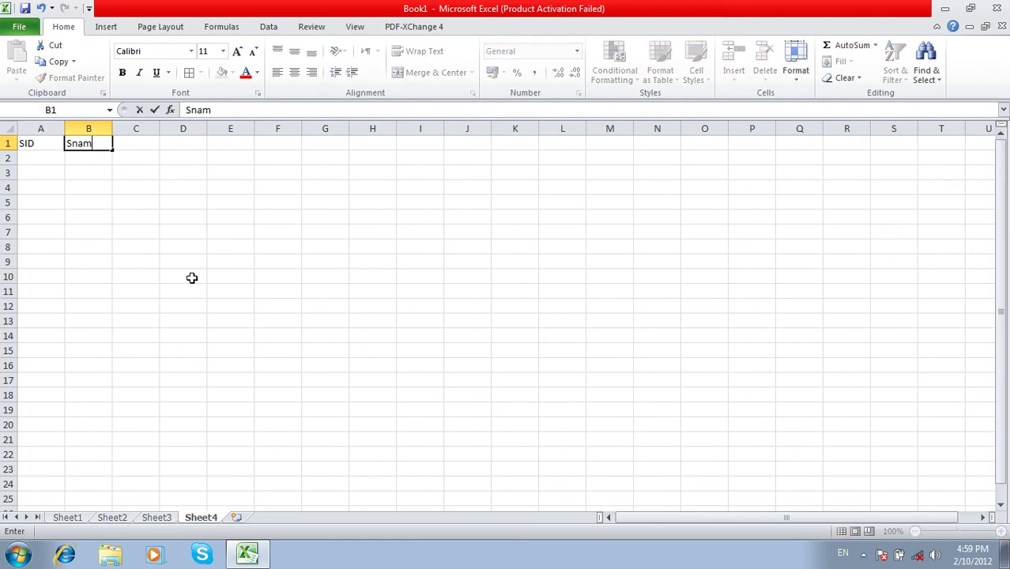
{"action": "key", "text": "Tab"}
{"action": "type", "text": "Program"}
{"action": "key", "text": "Return"}
Step: Enter 1 in A2 as the first SID
{"action": "left_click", "coordinate": [48, 147]}
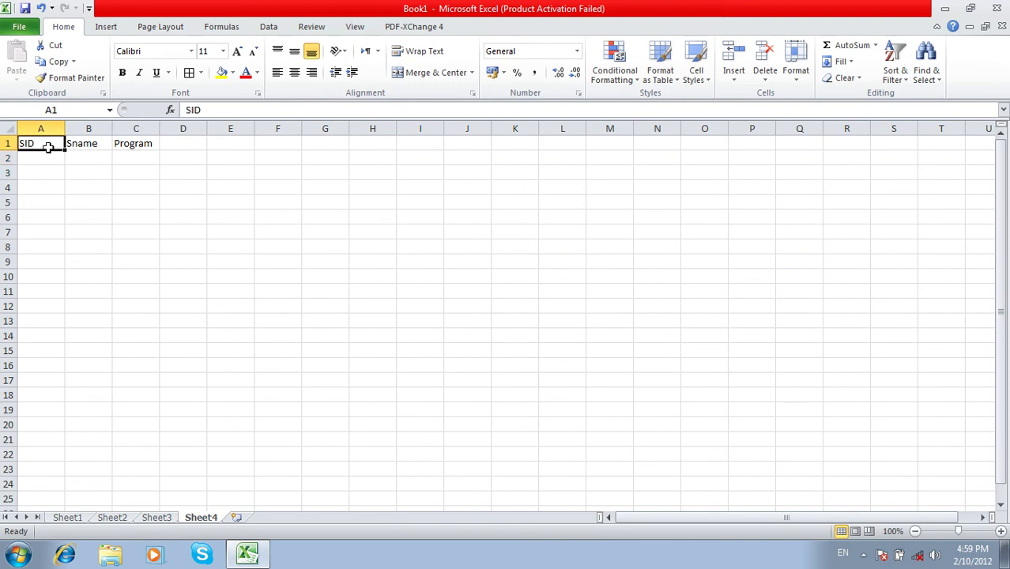
{"action": "left_click", "coordinate": [46, 156]}
{"action": "type", "text": "1"}
{"action": "key", "text": "Tab"}
{"action": "left_click", "coordinate": [57, 160]}
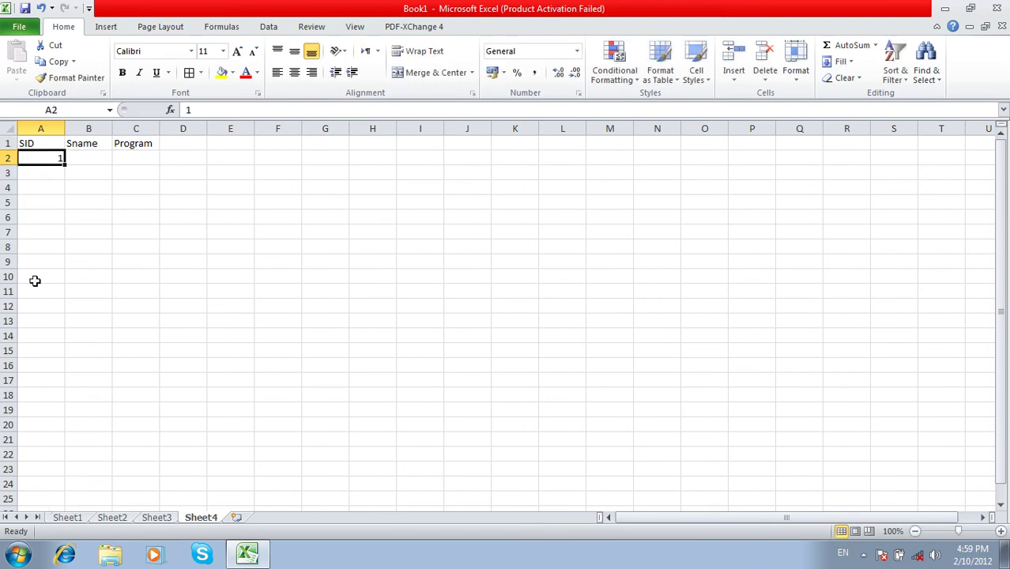
{"action": "left_click_drag", "start_coordinate": [66, 164], "coordinate": [88, 485]}
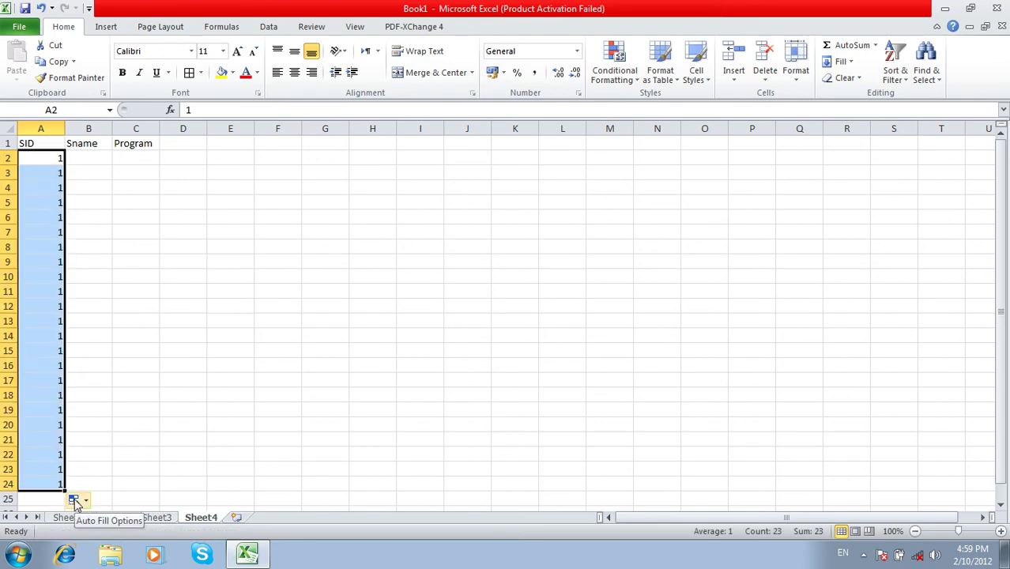
{"action": "left_click", "coordinate": [75, 500]}
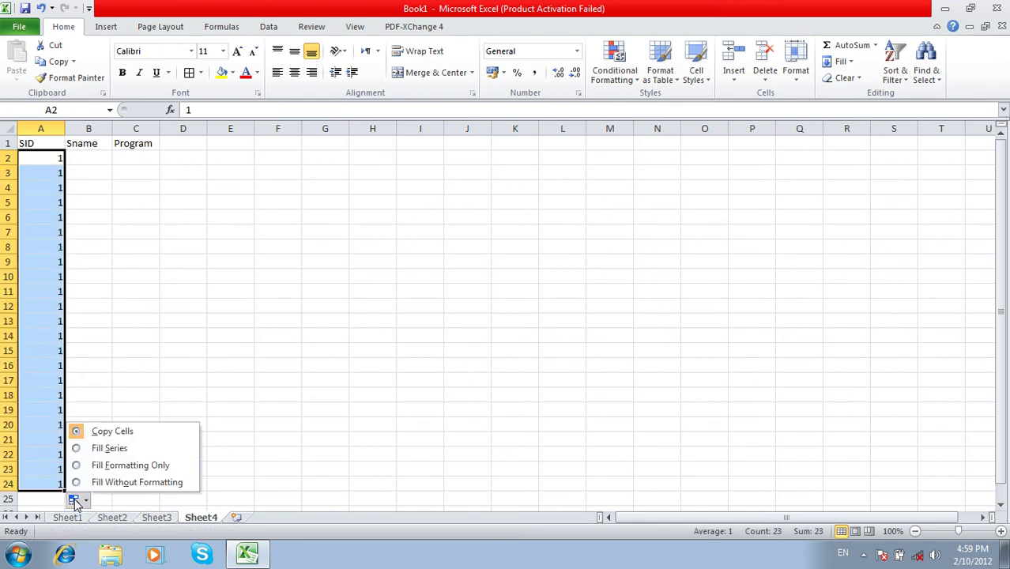
{"action": "left_click", "coordinate": [92, 451]}
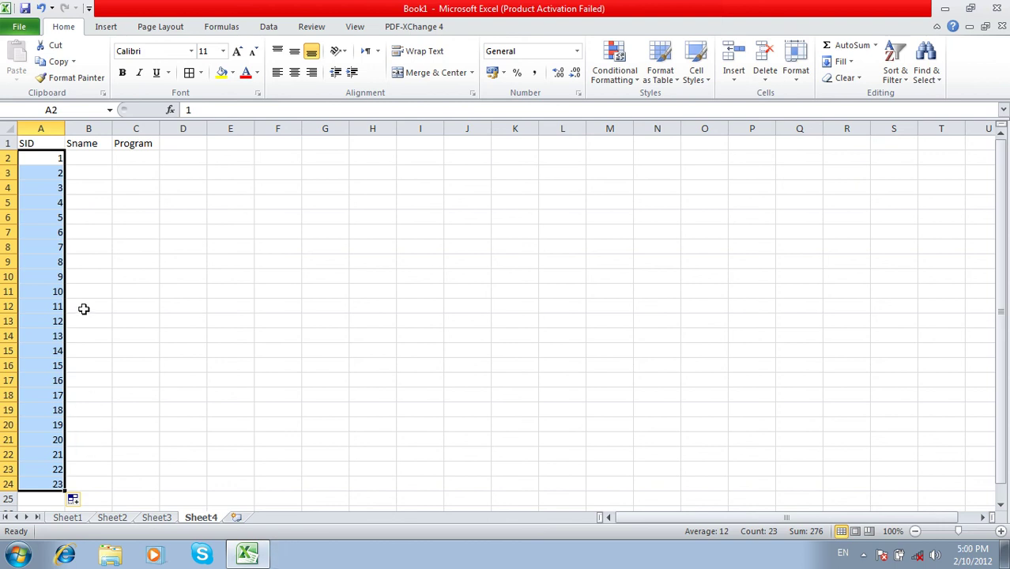
{"action": "key", "text": "ctrl+z"}
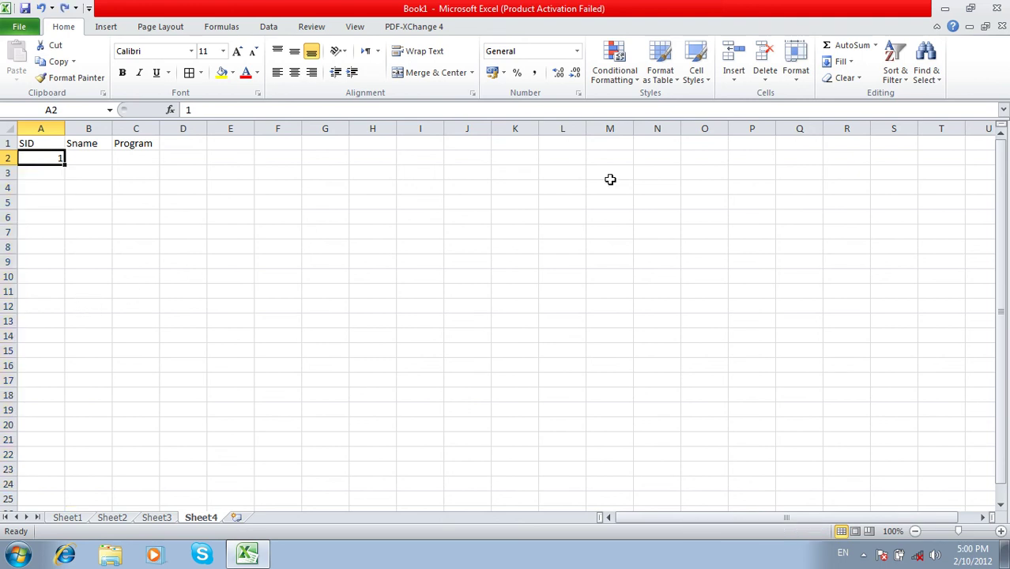
Step: Fill column A with a linear column series, step 1, stop 100, then scroll to check it
{"action": "left_click", "coordinate": [852, 69]}
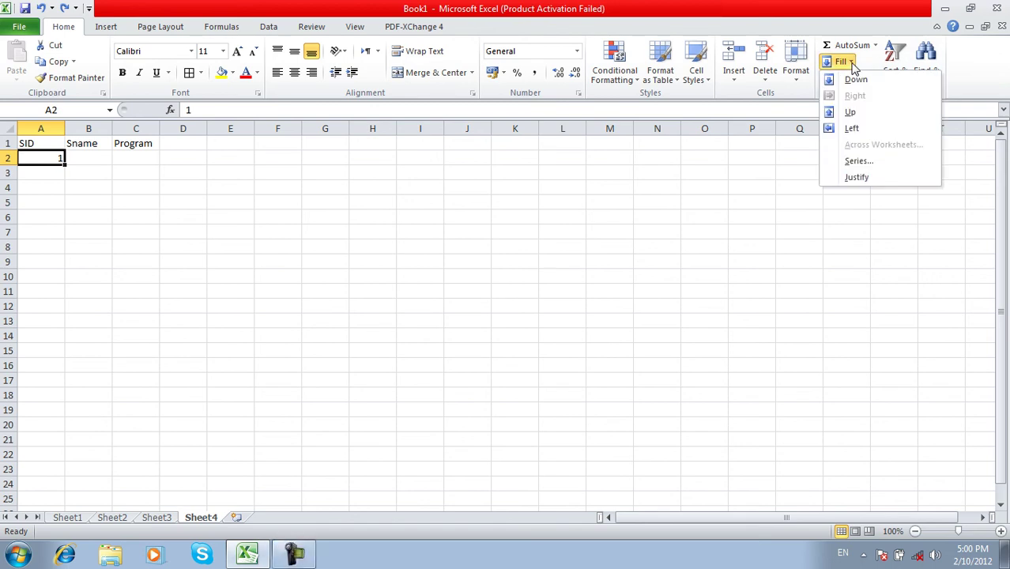
{"action": "left_click", "coordinate": [902, 166]}
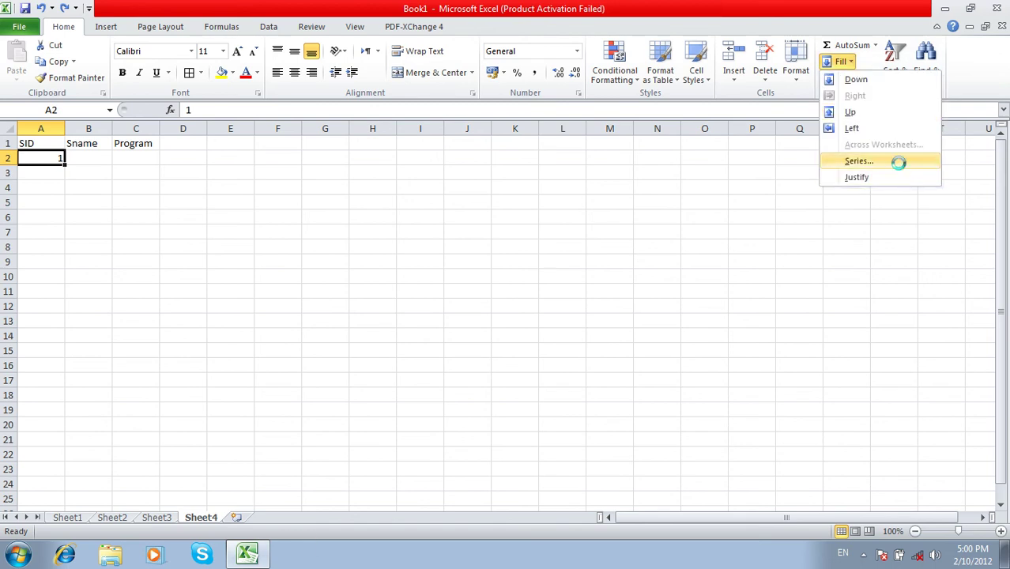
{"action": "left_click_drag", "start_coordinate": [621, 246], "coordinate": [609, 185]}
{"action": "type", "text": "100"}
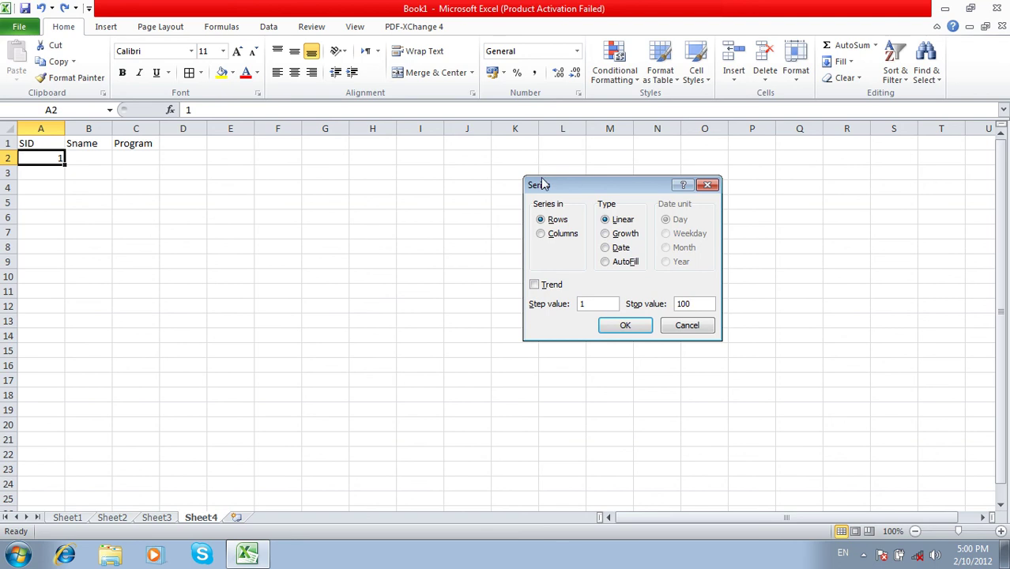
{"action": "left_click", "coordinate": [541, 235]}
{"action": "left_click", "coordinate": [611, 326]}
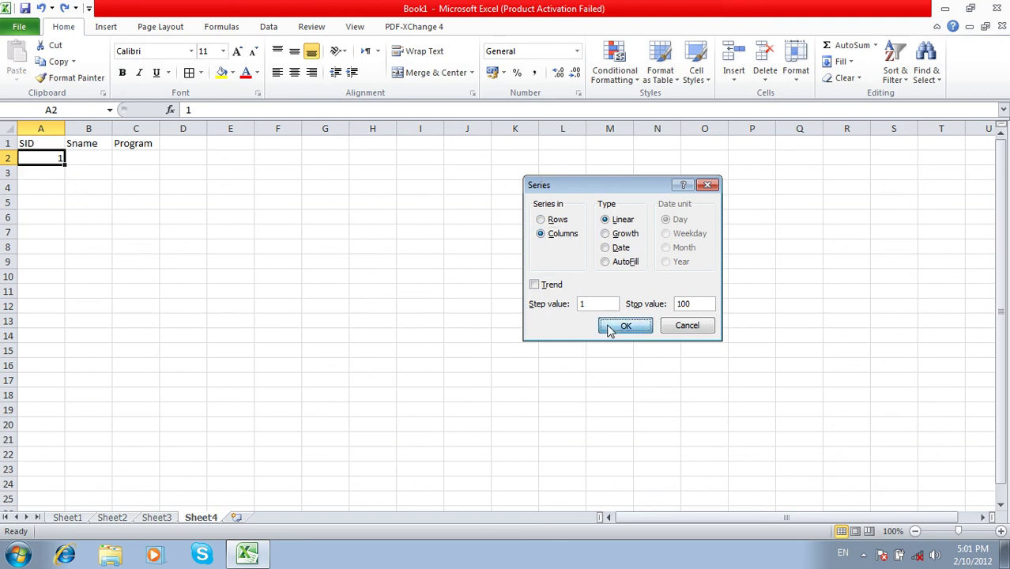
{"action": "scroll", "coordinate": [77, 284], "scroll_direction": "down", "scroll_amount": 6}
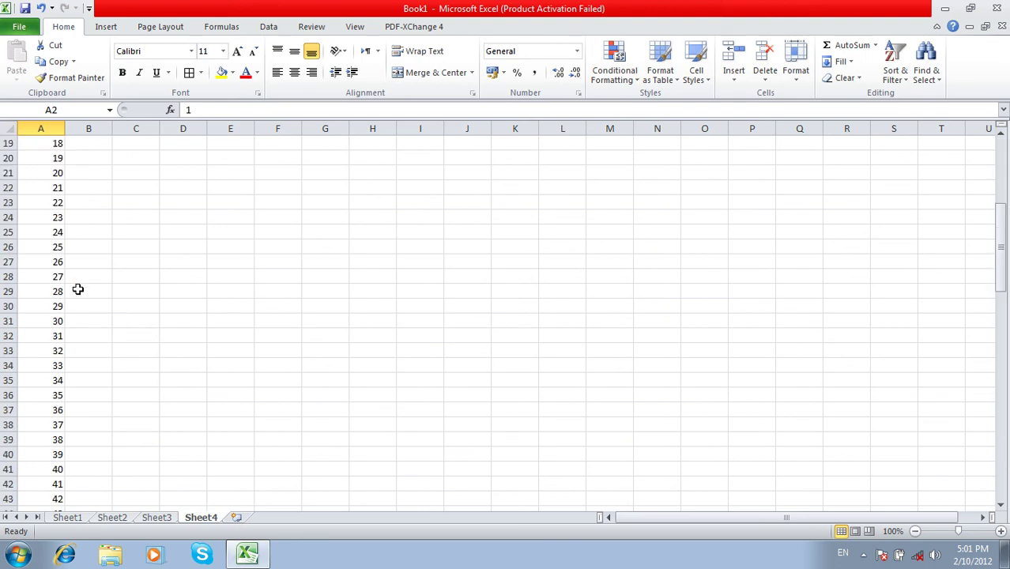
{"action": "scroll", "coordinate": [82, 293], "scroll_direction": "down", "scroll_amount": 11}
{"action": "scroll", "coordinate": [95, 297], "scroll_direction": "down", "scroll_amount": 9}
{"action": "scroll", "coordinate": [90, 296], "scroll_direction": "down", "scroll_amount": 3}
{"action": "scroll", "coordinate": [90, 296], "scroll_direction": "up", "scroll_amount": 3}
{"action": "scroll", "coordinate": [90, 295], "scroll_direction": "up", "scroll_amount": 6}
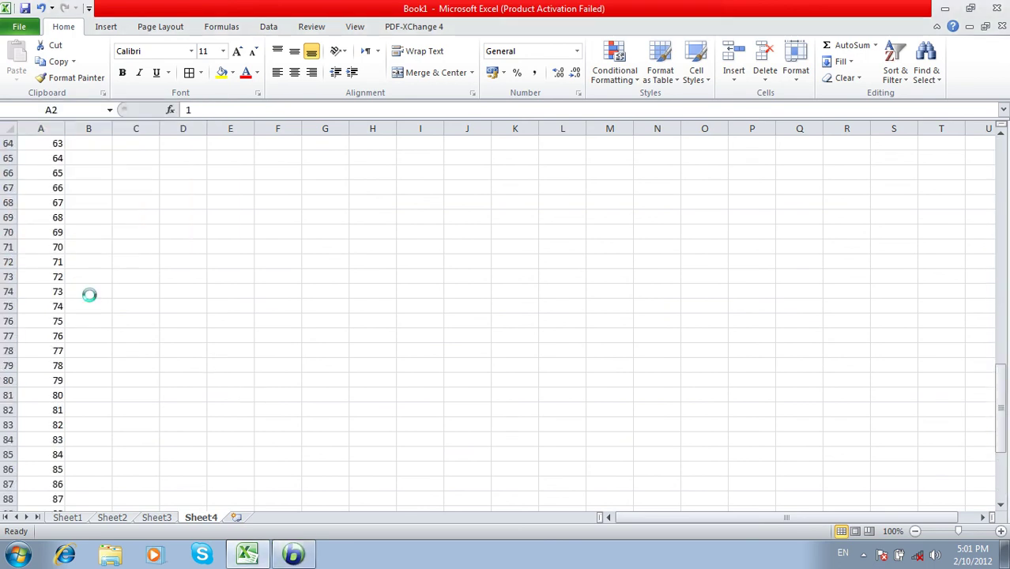
{"action": "left_click", "coordinate": [140, 278]}
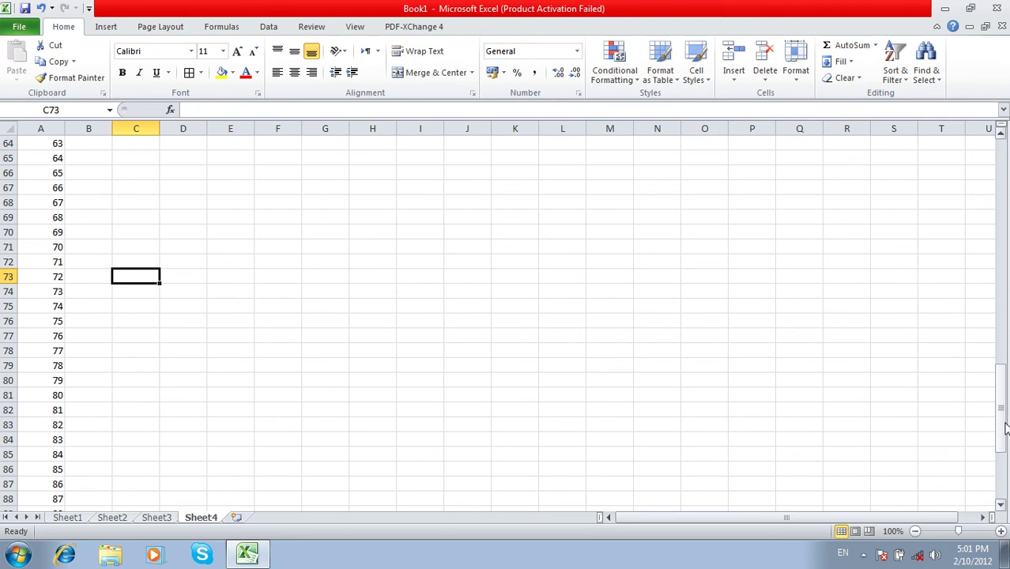
{"action": "left_click_drag", "start_coordinate": [1001, 428], "coordinate": [995, 175]}
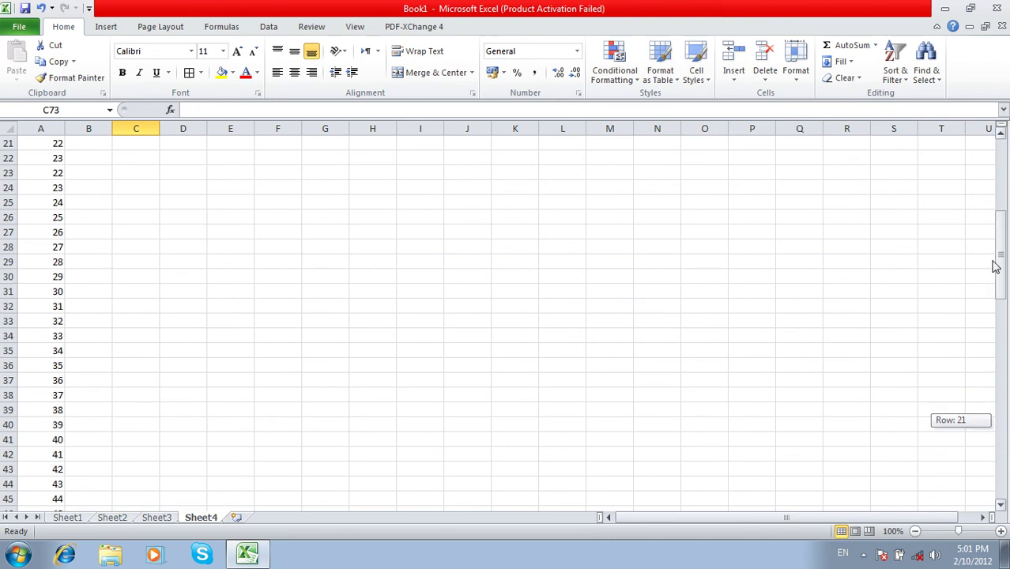
Step: Enter 2 in cell E1 after cancelling a first Growth series attempt
{"action": "left_click", "coordinate": [230, 143]}
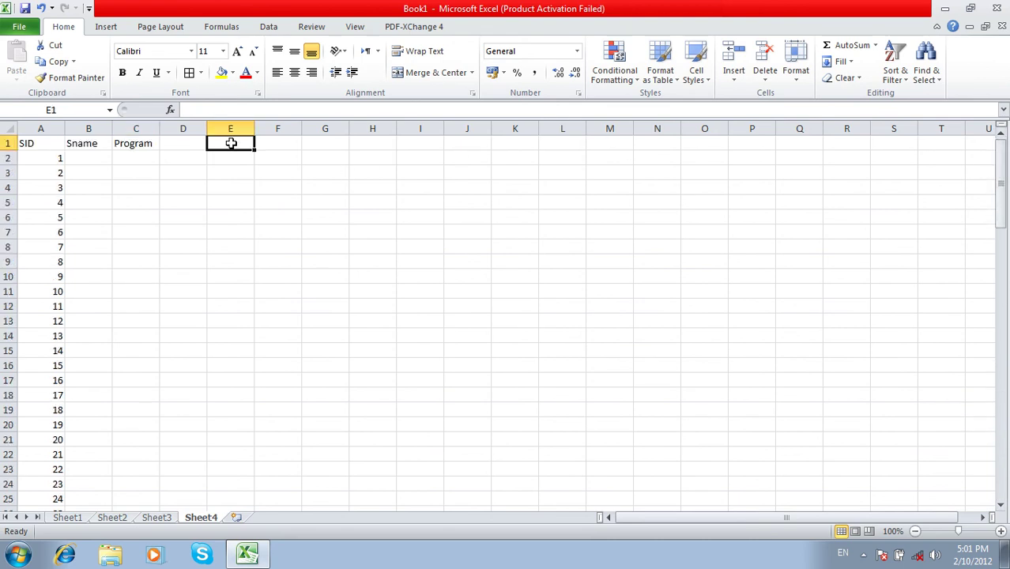
{"action": "left_click", "coordinate": [845, 62]}
{"action": "left_click", "coordinate": [886, 161]}
{"action": "left_click", "coordinate": [616, 236]}
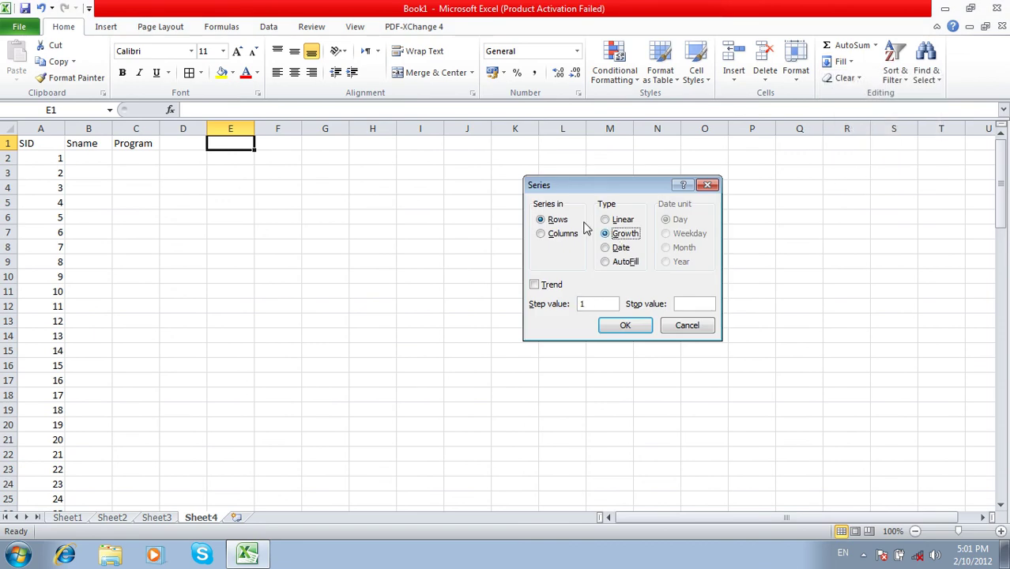
{"action": "key", "text": "Escape"}
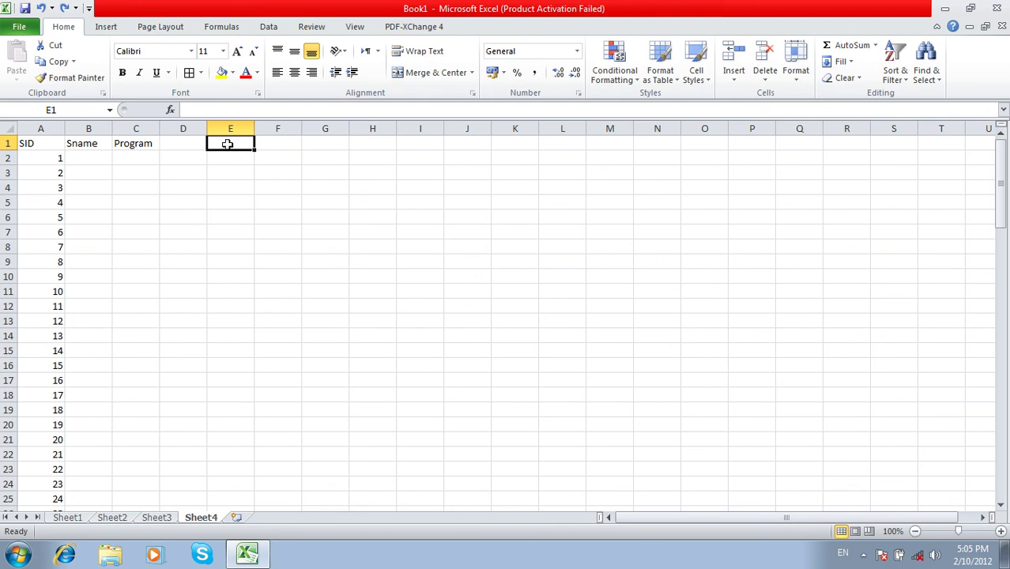
{"action": "type", "text": "2"}
{"action": "left_click", "coordinate": [291, 162]}
{"action": "left_click", "coordinate": [242, 141]}
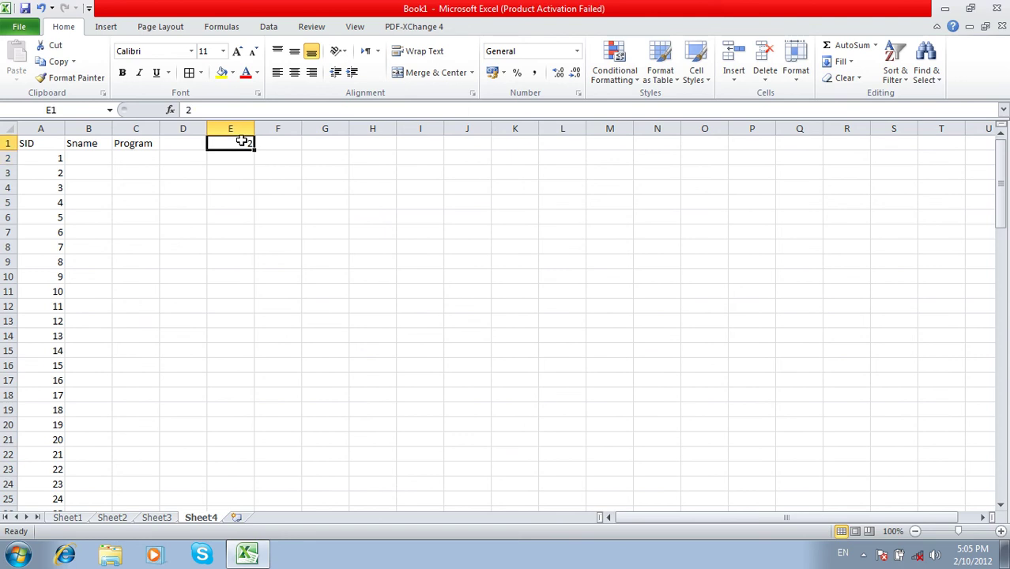
Step: Generate a Growth series down column E with step 2 and stop 2000, then undo it
{"action": "left_click", "coordinate": [826, 63]}
{"action": "left_click", "coordinate": [850, 160]}
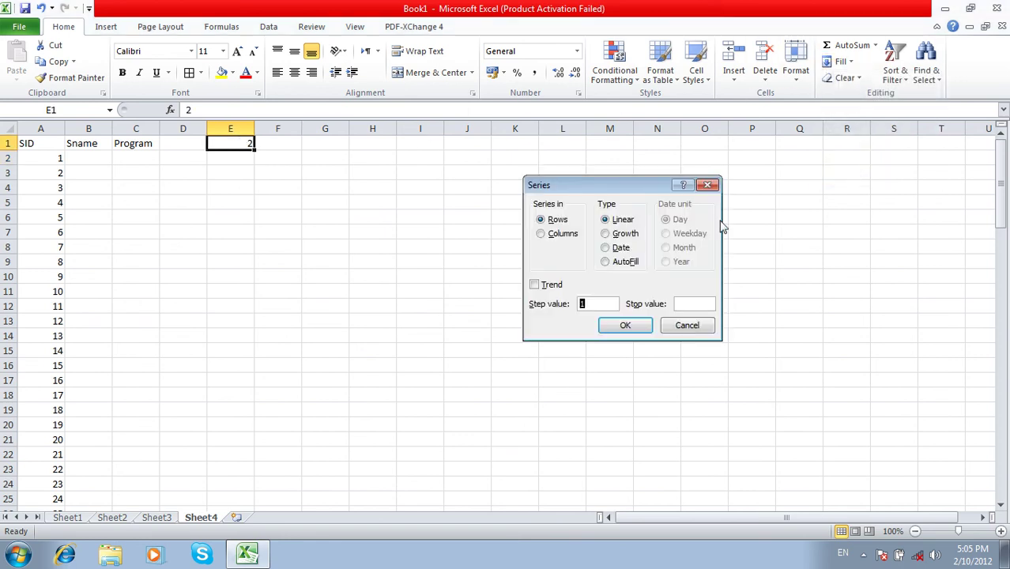
{"action": "left_click", "coordinate": [607, 235]}
{"action": "left_click", "coordinate": [571, 237]}
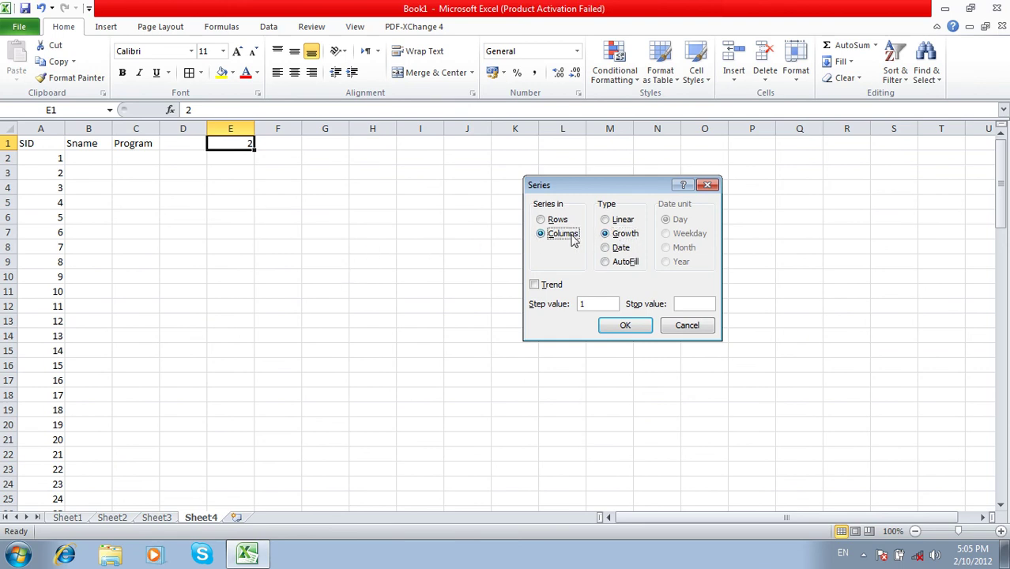
{"action": "left_click_drag", "start_coordinate": [601, 304], "coordinate": [573, 303]}
{"action": "type", "text": "2"}
{"action": "type", "text": "000"}
{"action": "left_click", "coordinate": [625, 325]}
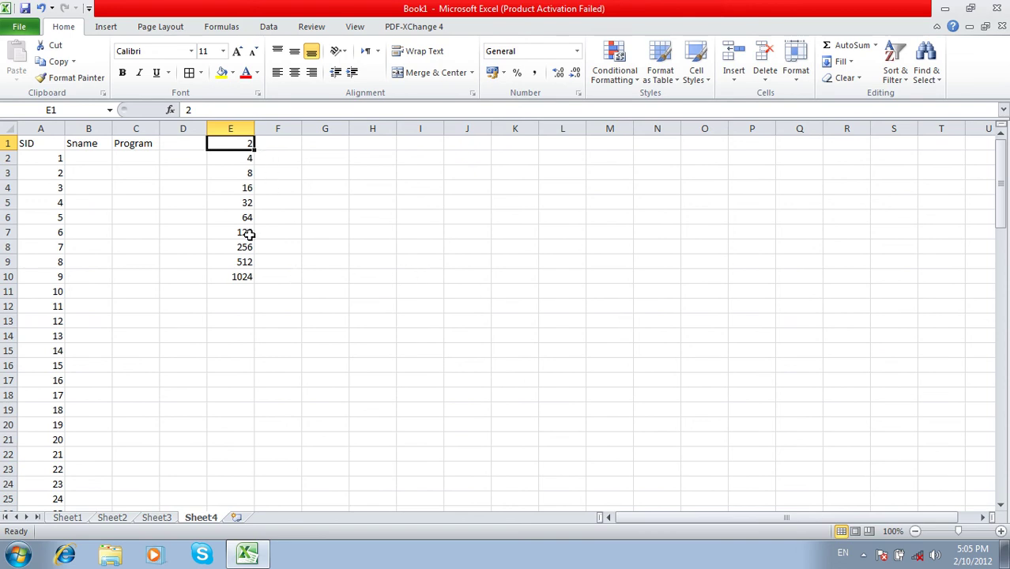
{"action": "key", "text": "ctrl+z"}
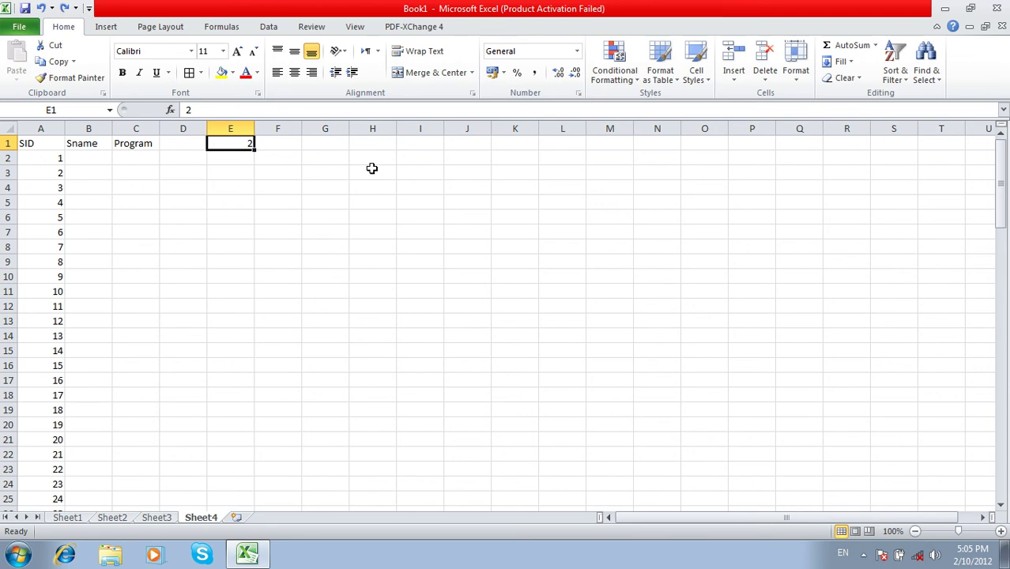
Step: Enter the heading 'A Date' in E1 and the start date 1/1/2010 in E2
{"action": "type", "text": "A Date"}
{"action": "key", "text": "Return"}
{"action": "type", "text": "1/1/2010"}
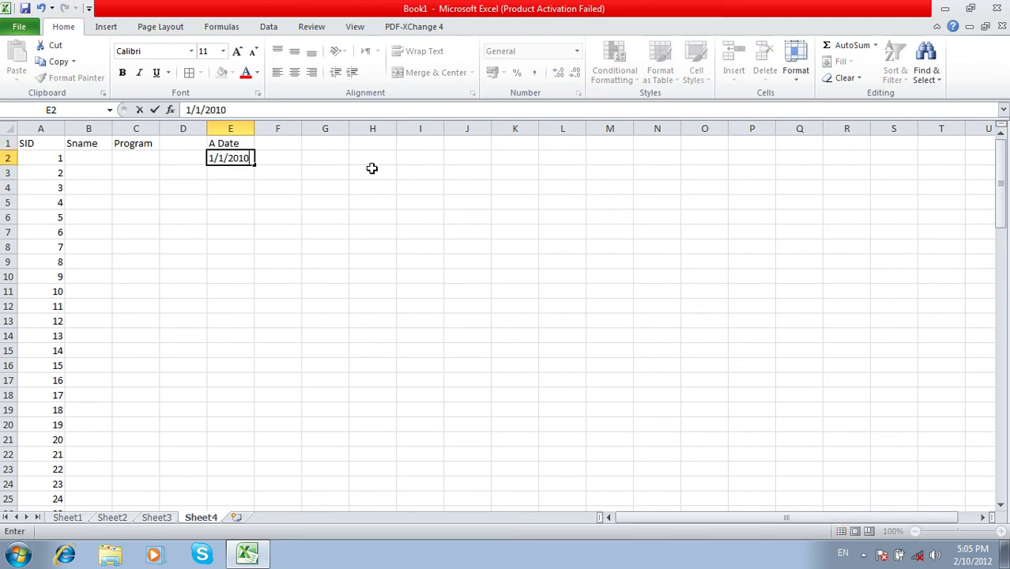
{"action": "key", "text": "Return"}
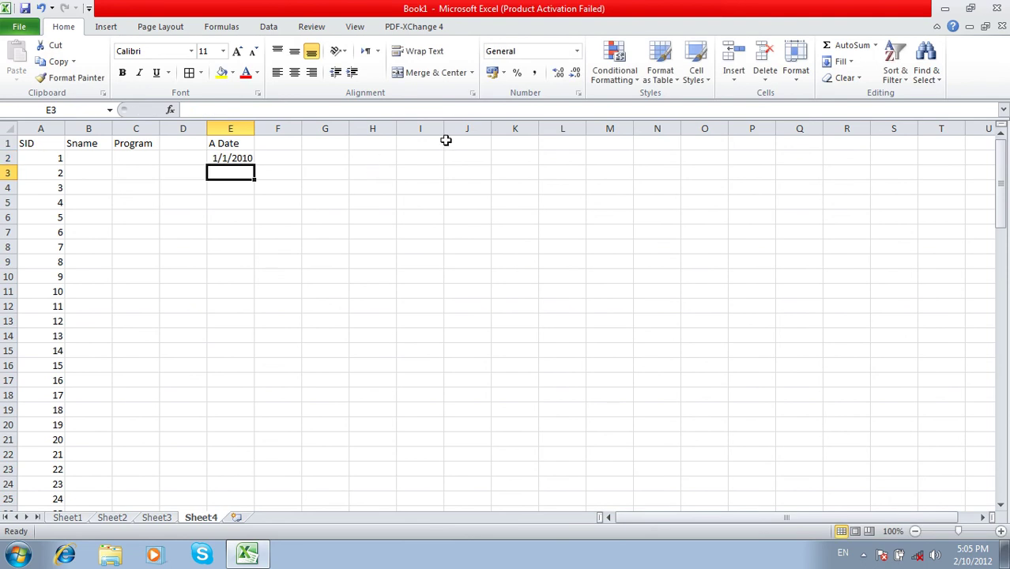
Step: Try the Date series options, switching between Month and Day steps, then cancel
{"action": "left_click", "coordinate": [841, 63]}
{"action": "left_click", "coordinate": [856, 159]}
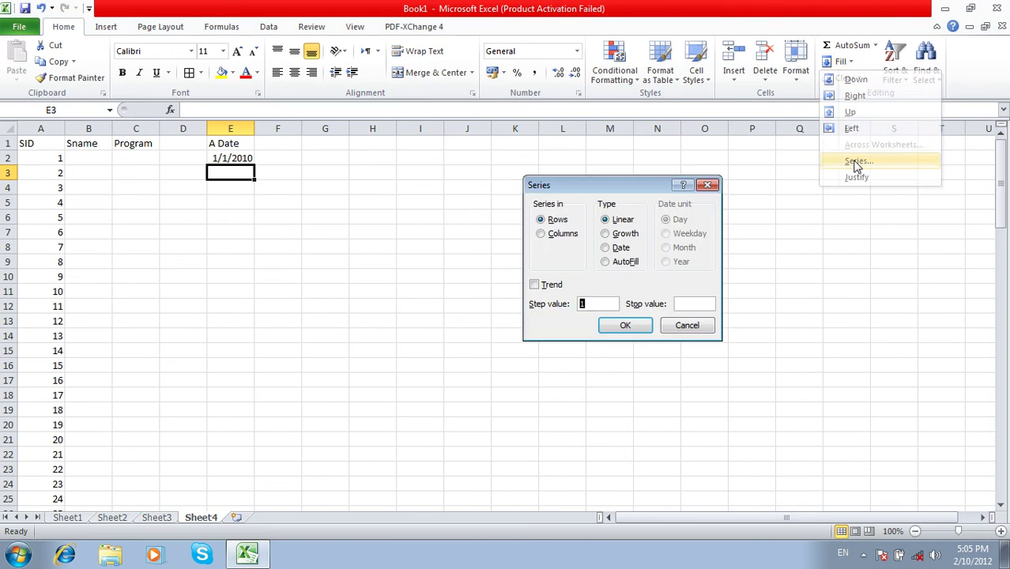
{"action": "left_click", "coordinate": [607, 248]}
{"action": "left_click", "coordinate": [568, 234]}
{"action": "type", "text": "1/1/2011"}
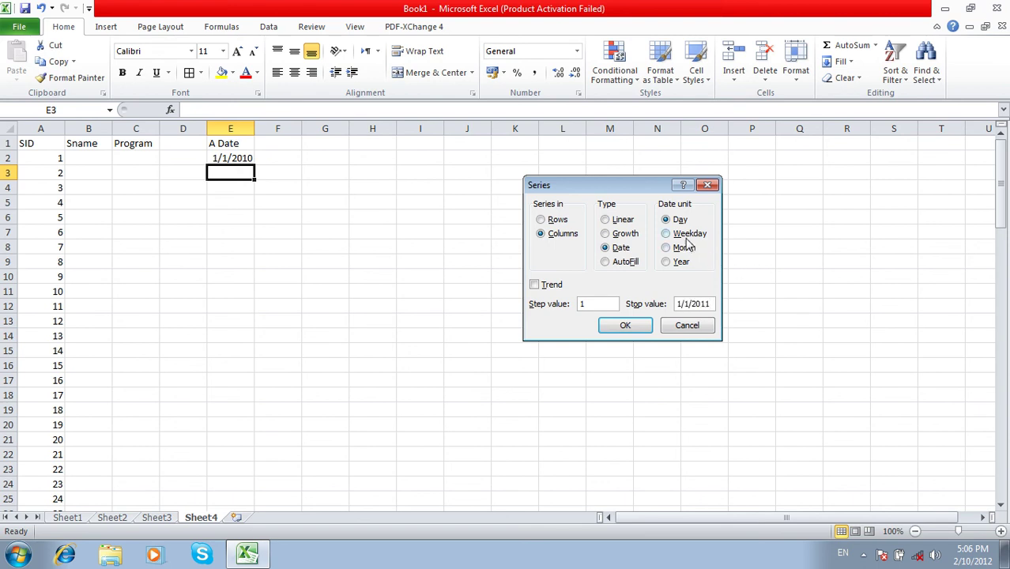
{"action": "left_click", "coordinate": [688, 234]}
{"action": "left_click", "coordinate": [684, 250]}
{"action": "left_click", "coordinate": [678, 221]}
{"action": "key", "text": "Escape"}
Step: Fill column E from E2 with daily dates through 1/1/2011
{"action": "left_click", "coordinate": [227, 159]}
{"action": "left_click", "coordinate": [839, 61]}
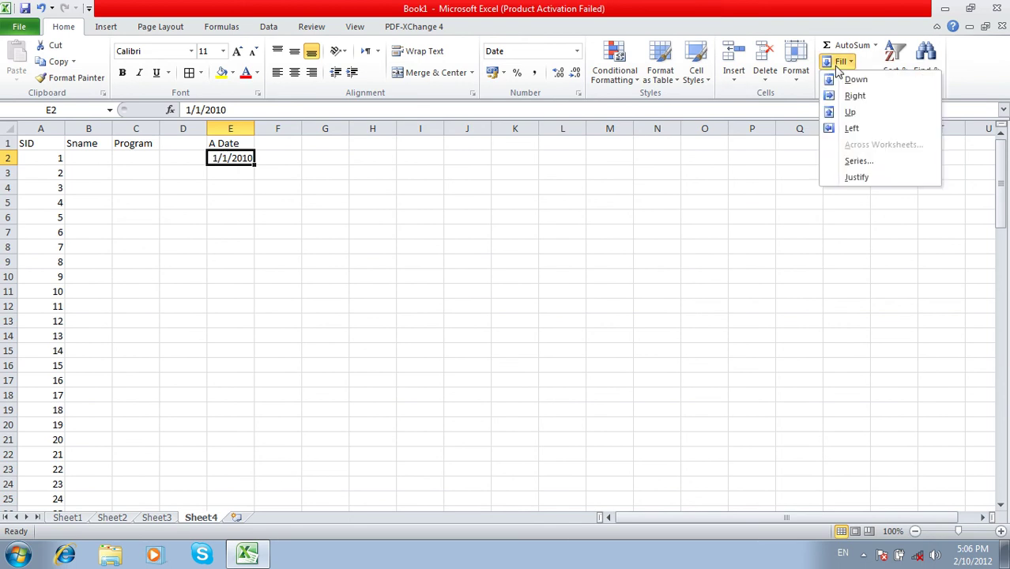
{"action": "left_click", "coordinate": [858, 161]}
{"action": "left_click", "coordinate": [559, 235]}
{"action": "left_click", "coordinate": [700, 305]}
{"action": "type", "text": "1/1/2011"}
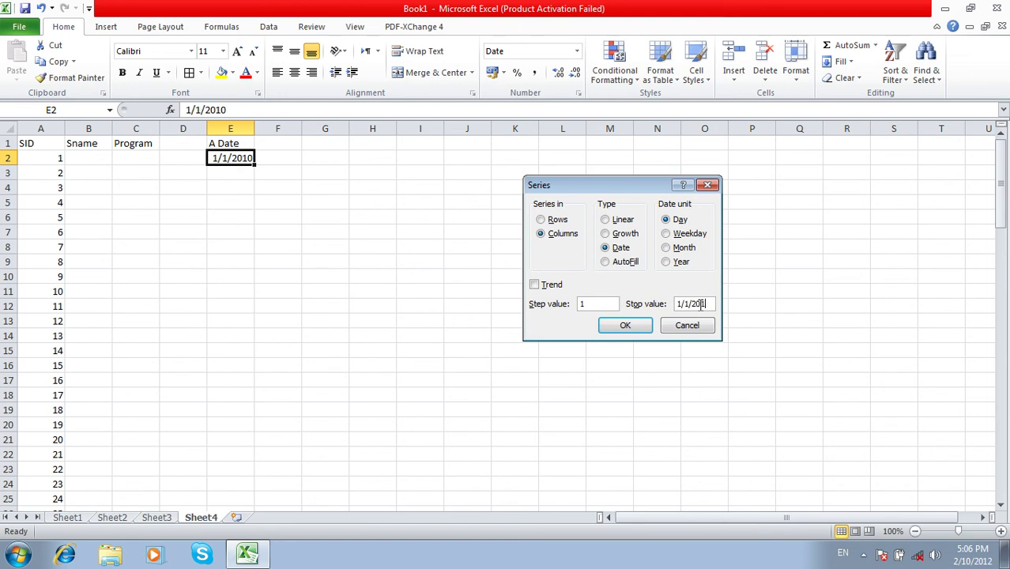
{"action": "left_click", "coordinate": [680, 220]}
{"action": "left_click", "coordinate": [620, 328]}
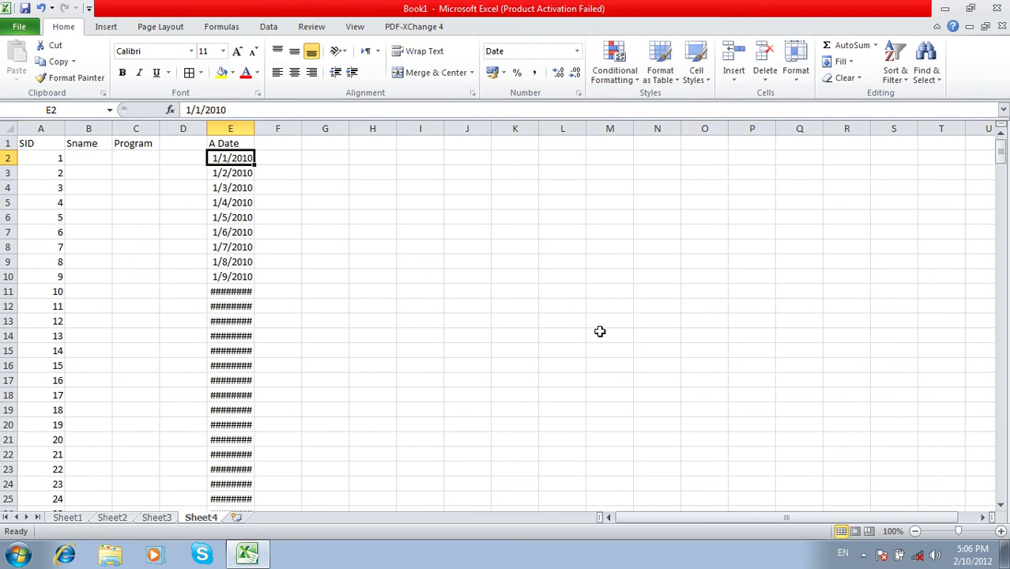
Step: Widen column E to fit the dates and scroll down to check the series
{"action": "double_click", "coordinate": [255, 133]}
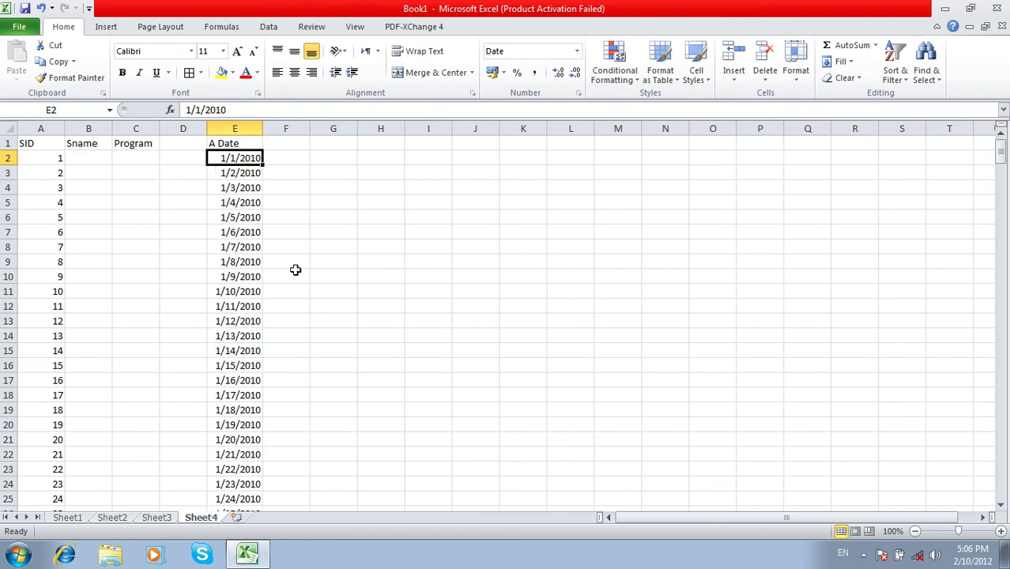
{"action": "scroll", "coordinate": [295, 270], "scroll_direction": "down", "scroll_amount": 9}
{"action": "scroll", "coordinate": [298, 269], "scroll_direction": "down", "scroll_amount": 9}
{"action": "scroll", "coordinate": [296, 272], "scroll_direction": "down", "scroll_amount": 3}
{"action": "scroll", "coordinate": [295, 273], "scroll_direction": "down", "scroll_amount": 9}
{"action": "scroll", "coordinate": [293, 274], "scroll_direction": "down", "scroll_amount": 6}
{"action": "scroll", "coordinate": [294, 274], "scroll_direction": "down", "scroll_amount": 9}
{"action": "scroll", "coordinate": [293, 274], "scroll_direction": "down", "scroll_amount": 9}
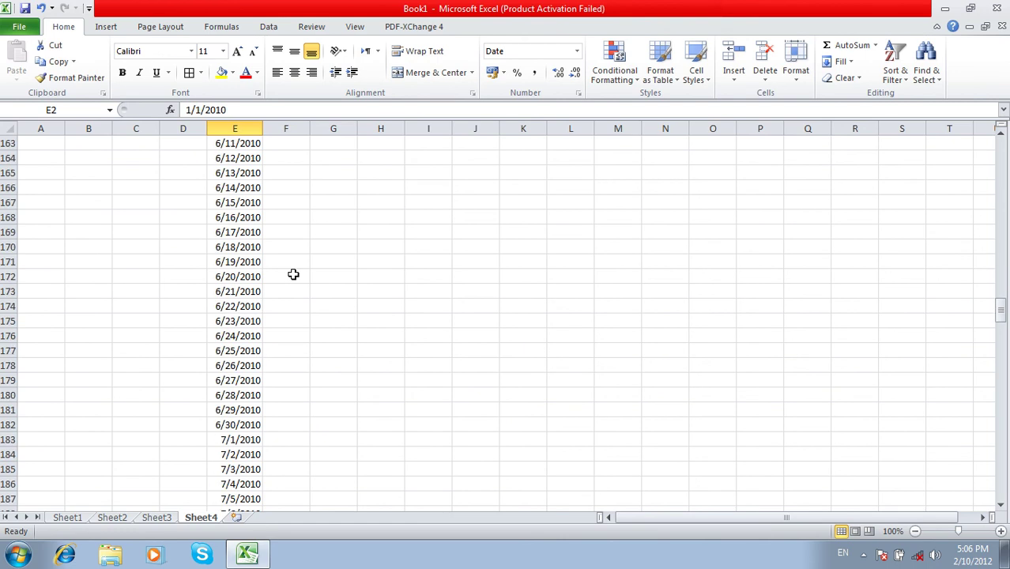
{"action": "scroll", "coordinate": [295, 277], "scroll_direction": "down", "scroll_amount": 3}
{"action": "scroll", "coordinate": [326, 303], "scroll_direction": "down", "scroll_amount": 12}
{"action": "scroll", "coordinate": [326, 304], "scroll_direction": "down", "scroll_amount": 9}
{"action": "scroll", "coordinate": [329, 303], "scroll_direction": "down", "scroll_amount": 12}
{"action": "scroll", "coordinate": [328, 303], "scroll_direction": "down", "scroll_amount": 12}
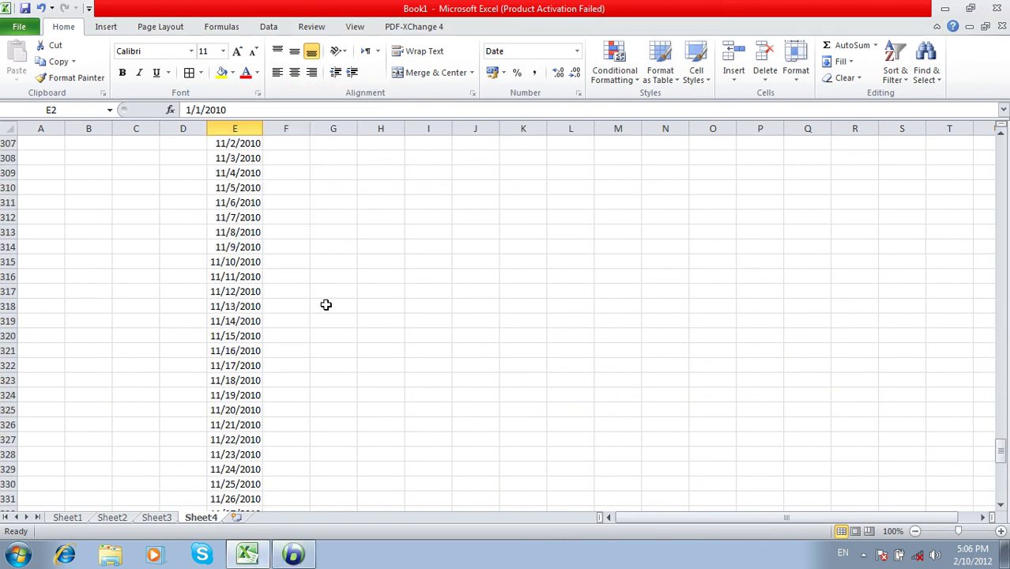
{"action": "scroll", "coordinate": [328, 307], "scroll_direction": "down", "scroll_amount": 3}
{"action": "scroll", "coordinate": [327, 308], "scroll_direction": "down", "scroll_amount": 15}
{"action": "scroll", "coordinate": [327, 307], "scroll_direction": "down", "scroll_amount": 6}
{"action": "scroll", "coordinate": [327, 305], "scroll_direction": "up", "scroll_amount": 6}
{"action": "scroll", "coordinate": [327, 305], "scroll_direction": "up", "scroll_amount": 3}
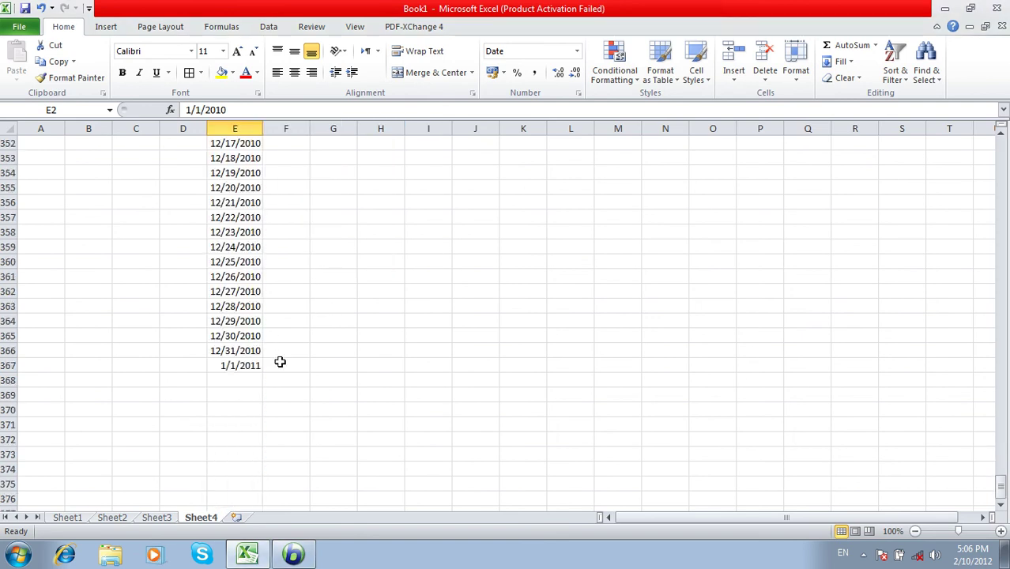
{"action": "left_click_drag", "start_coordinate": [1001, 486], "coordinate": [976, 139]}
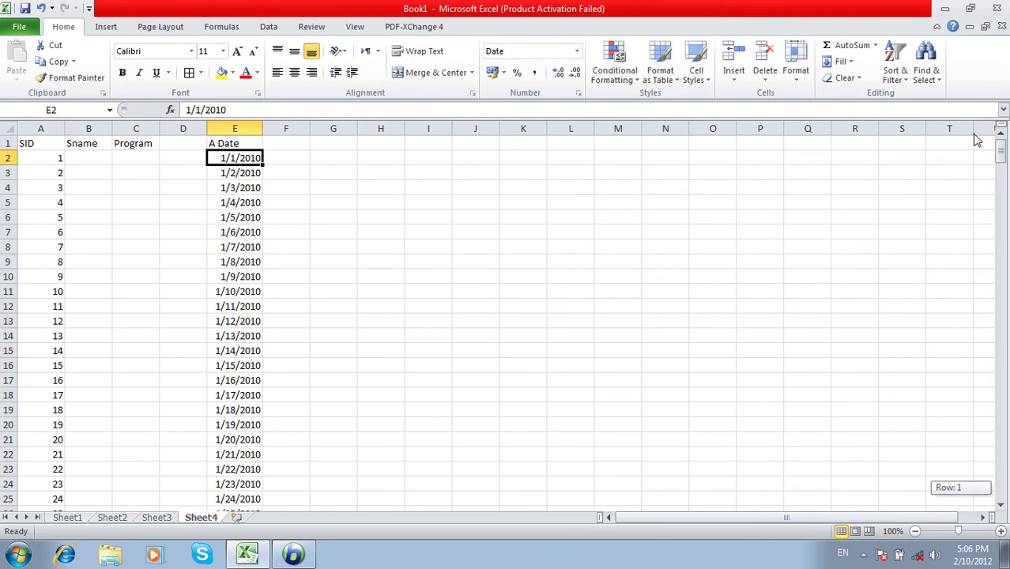
Step: Type 'asad' in G2 and repeat it through G22 with an AutoFill series
{"action": "left_click", "coordinate": [324, 158]}
{"action": "type", "text": "asad"}
{"action": "left_click", "coordinate": [608, 214]}
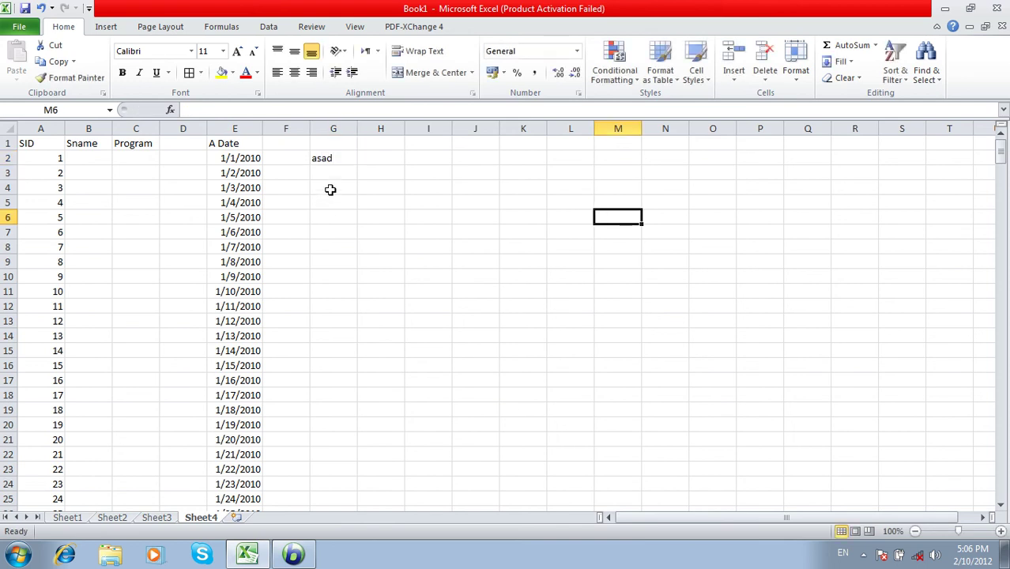
{"action": "left_click_drag", "start_coordinate": [329, 163], "coordinate": [334, 448]}
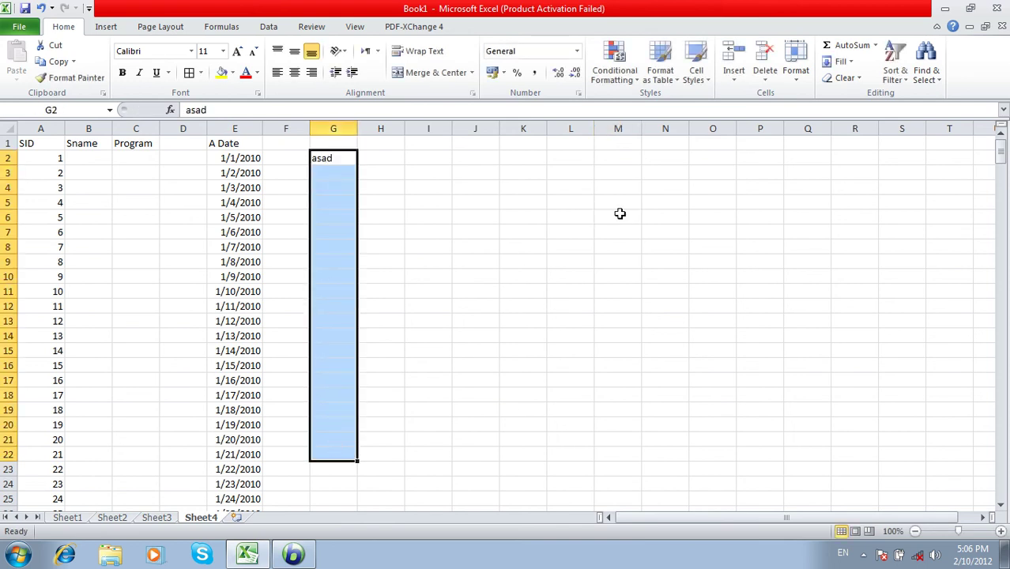
{"action": "left_click", "coordinate": [840, 62]}
{"action": "left_click", "coordinate": [857, 161]}
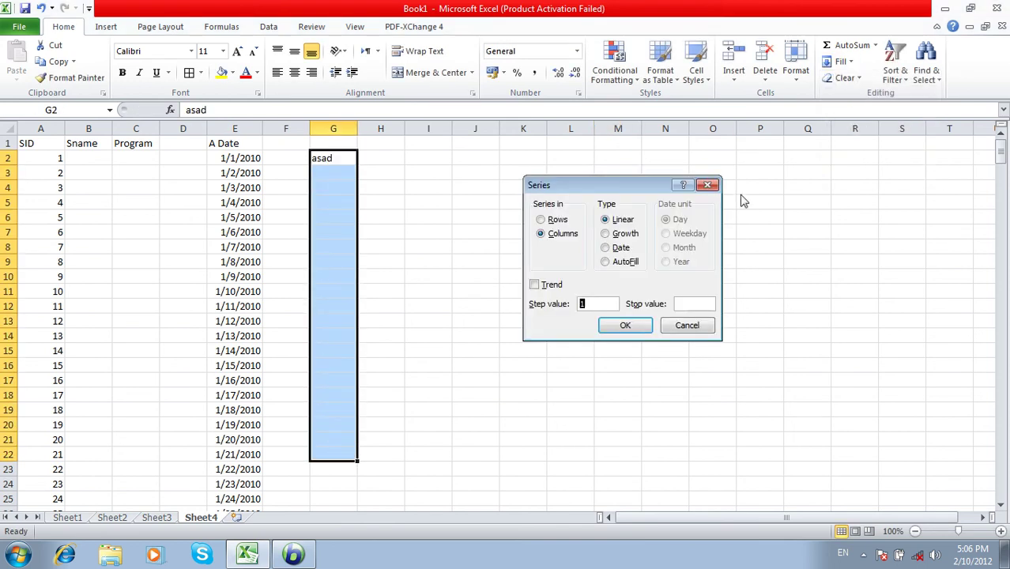
{"action": "left_click", "coordinate": [606, 262]}
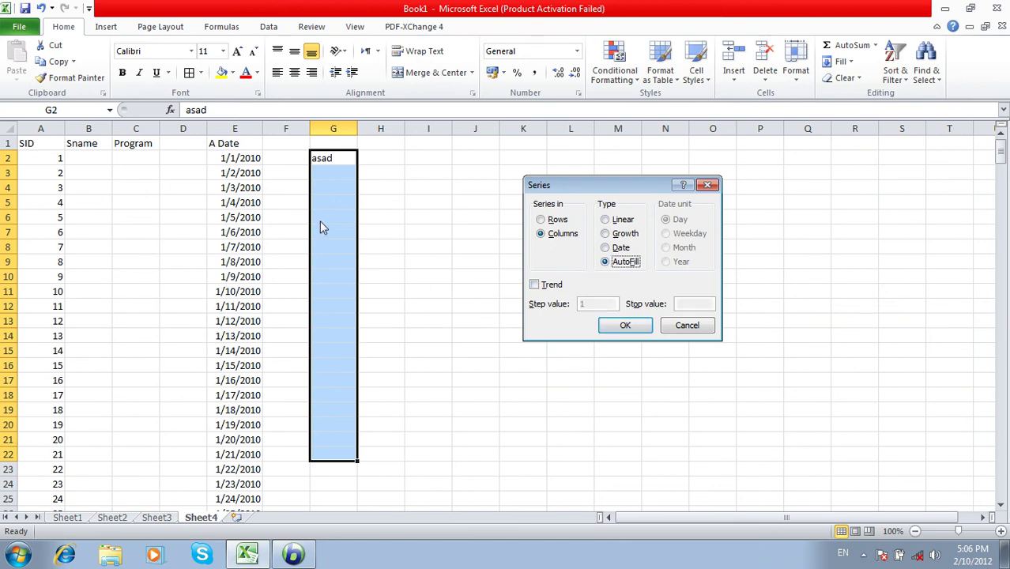
{"action": "left_click", "coordinate": [639, 324]}
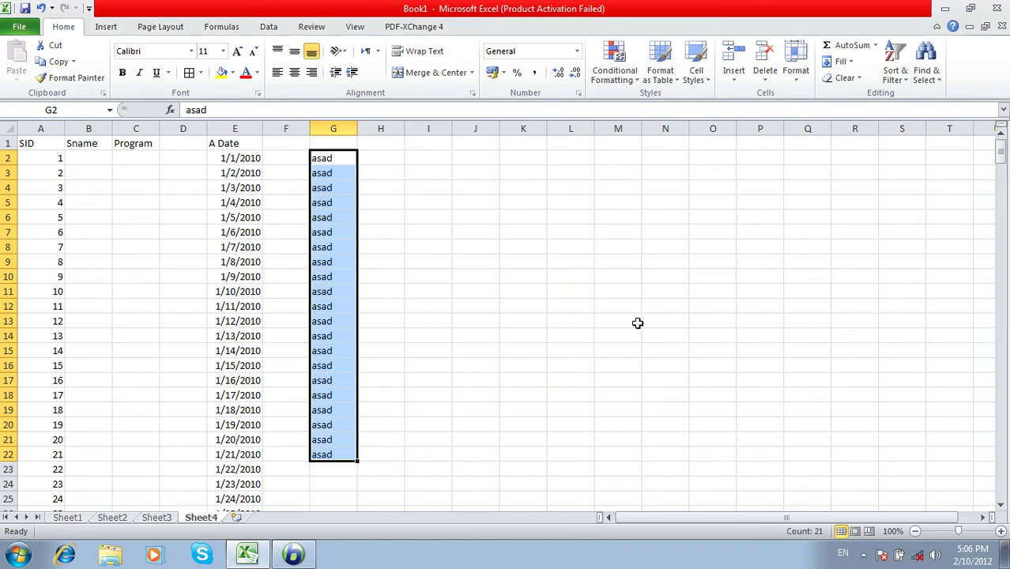
Step: Try a Trend series from P5, cancel it, then widen column J
{"action": "left_click", "coordinate": [760, 202]}
{"action": "left_click", "coordinate": [842, 62]}
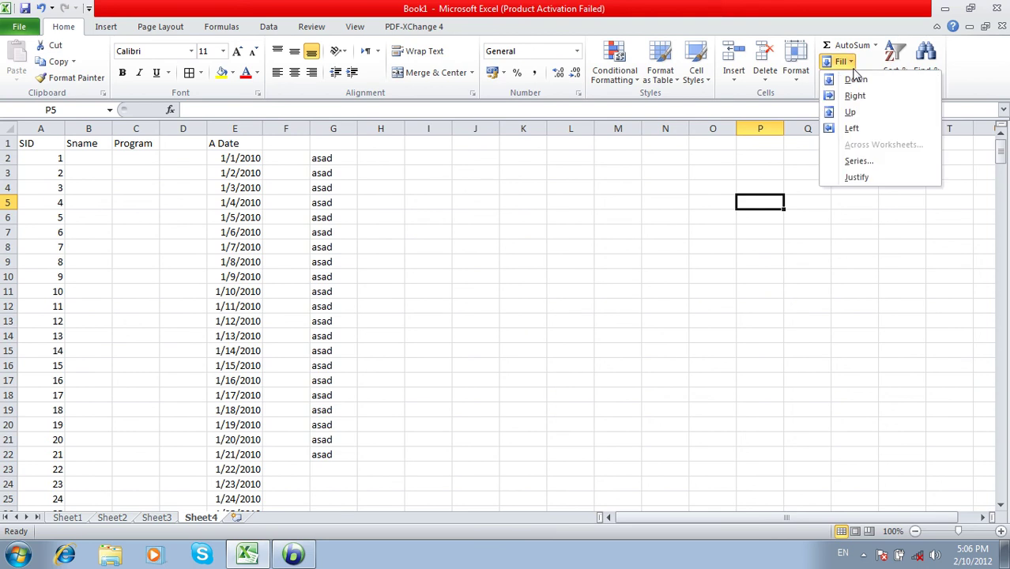
{"action": "left_click", "coordinate": [859, 161]}
{"action": "left_click", "coordinate": [536, 285]}
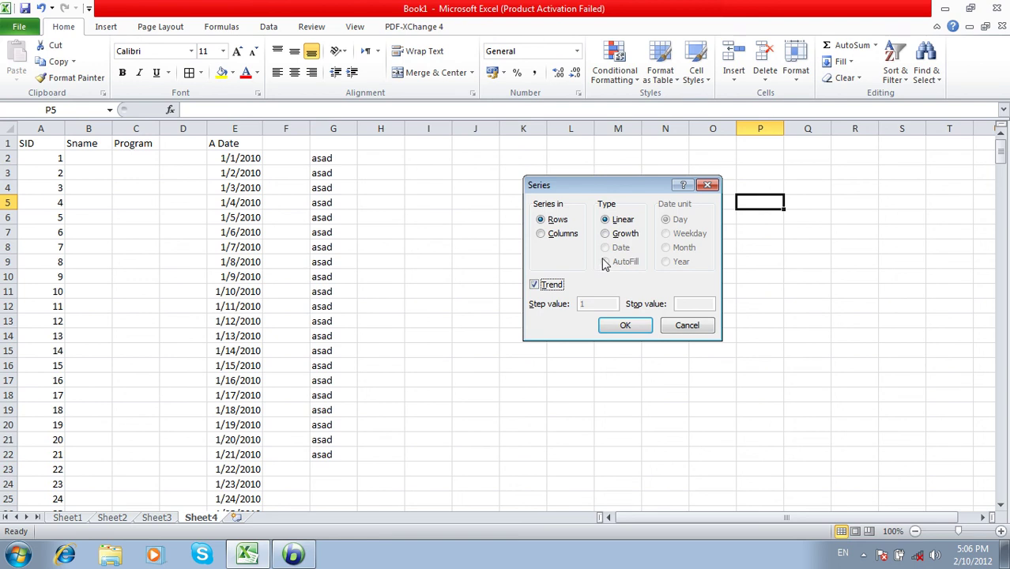
{"action": "key", "text": "Escape"}
{"action": "left_click", "coordinate": [840, 62]}
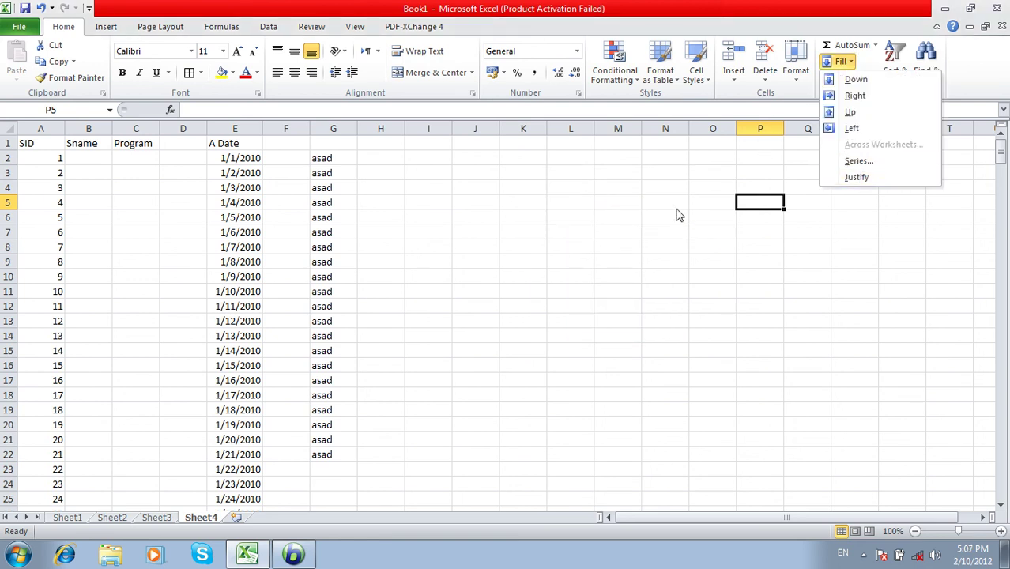
{"action": "left_click", "coordinate": [648, 218]}
{"action": "left_click_drag", "start_coordinate": [499, 128], "coordinate": [648, 114]}
Step: Type three name parts into cells J4, J5 and J6
{"action": "left_click", "coordinate": [512, 190]}
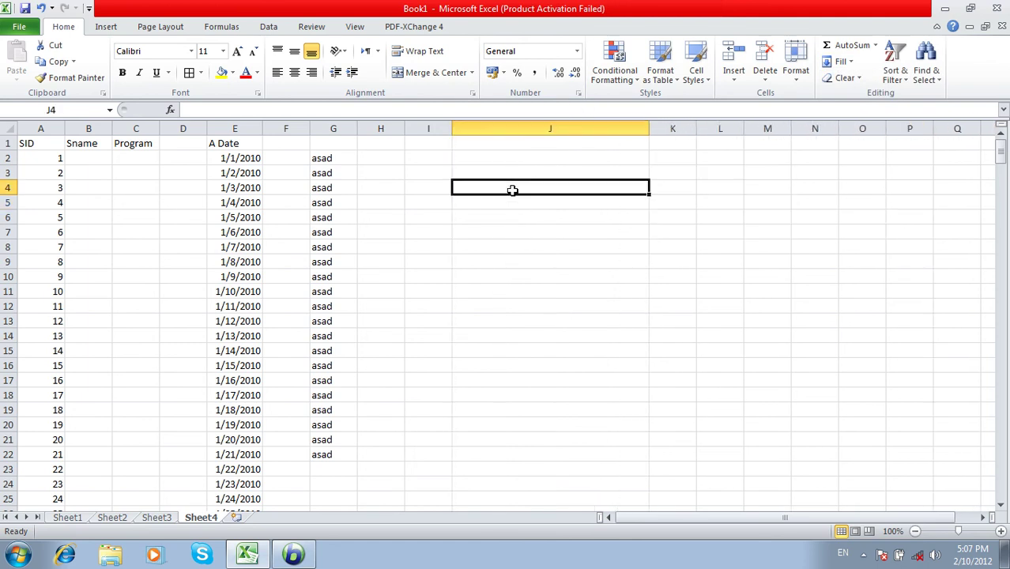
{"action": "type", "text": "M"}
{"action": "type", "text": "ad"}
{"action": "key", "text": "Return"}
{"action": "type", "text": "Isla"}
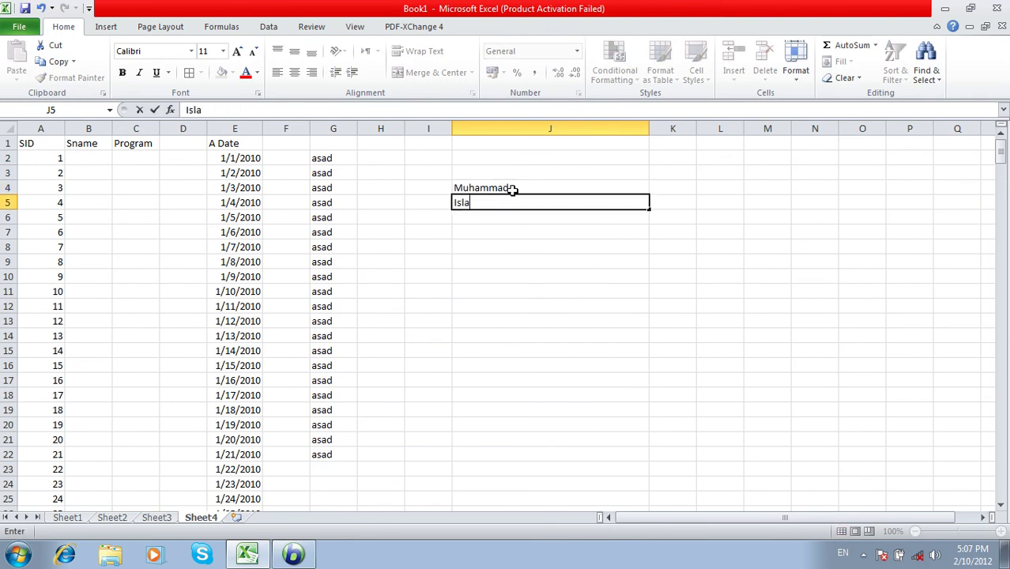
{"action": "type", "text": "m"}
{"action": "key", "text": "Return"}
{"action": "type", "text": "Saifzada"}
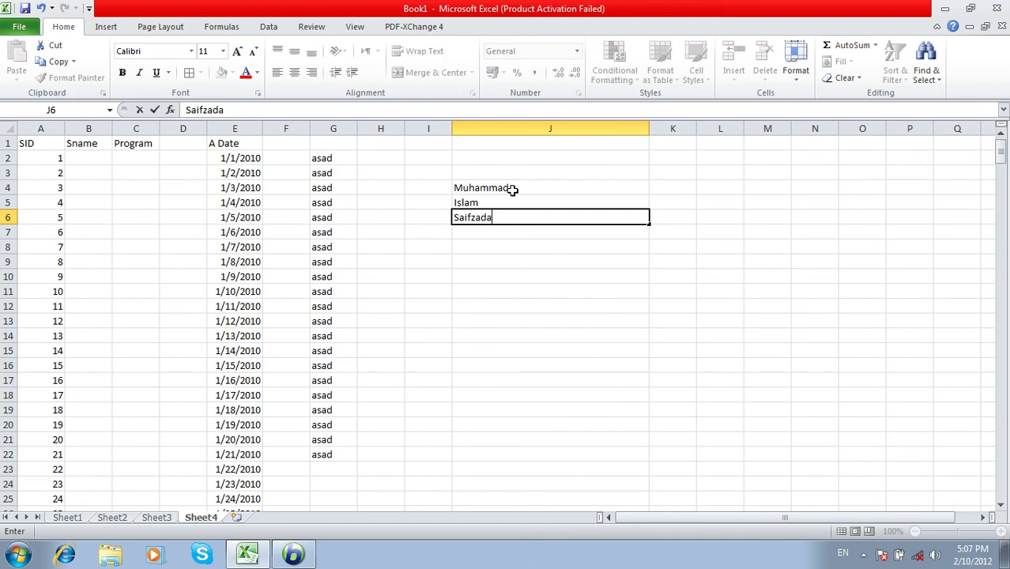
{"action": "key", "text": "Return"}
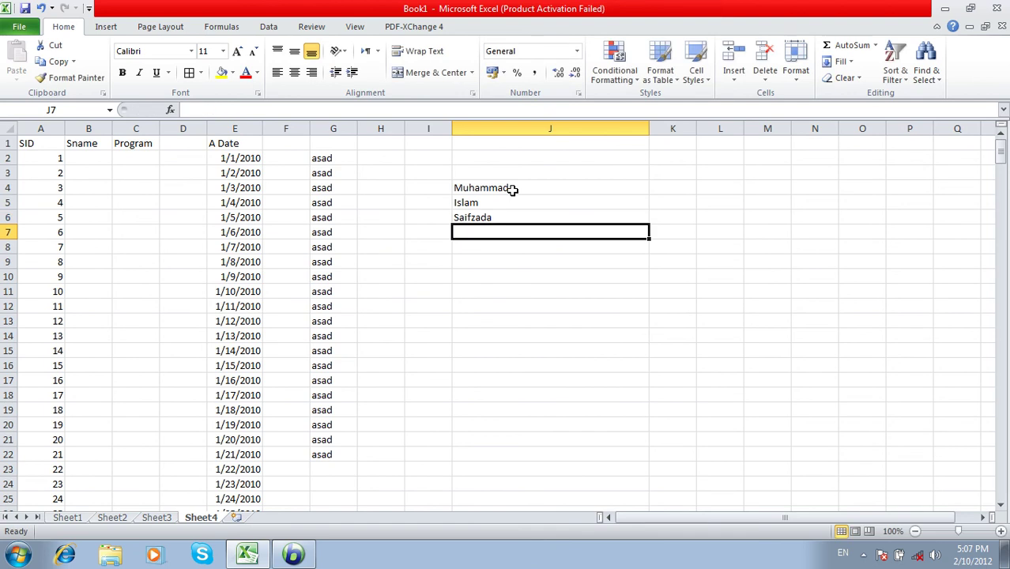
Step: Justify J4:J6 so the three names join into one line in J4
{"action": "left_click_drag", "start_coordinate": [513, 189], "coordinate": [515, 214]}
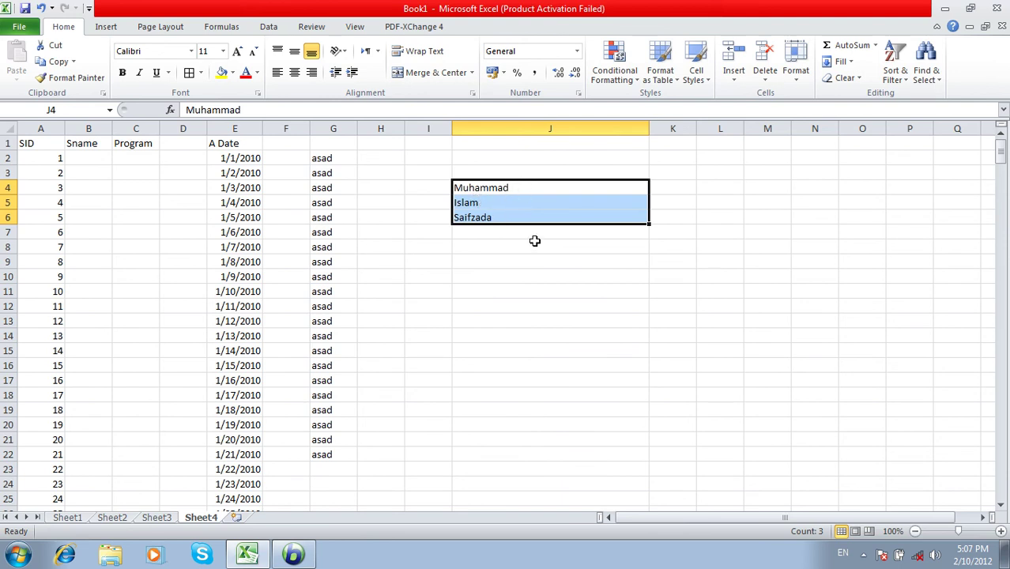
{"action": "left_click", "coordinate": [849, 64]}
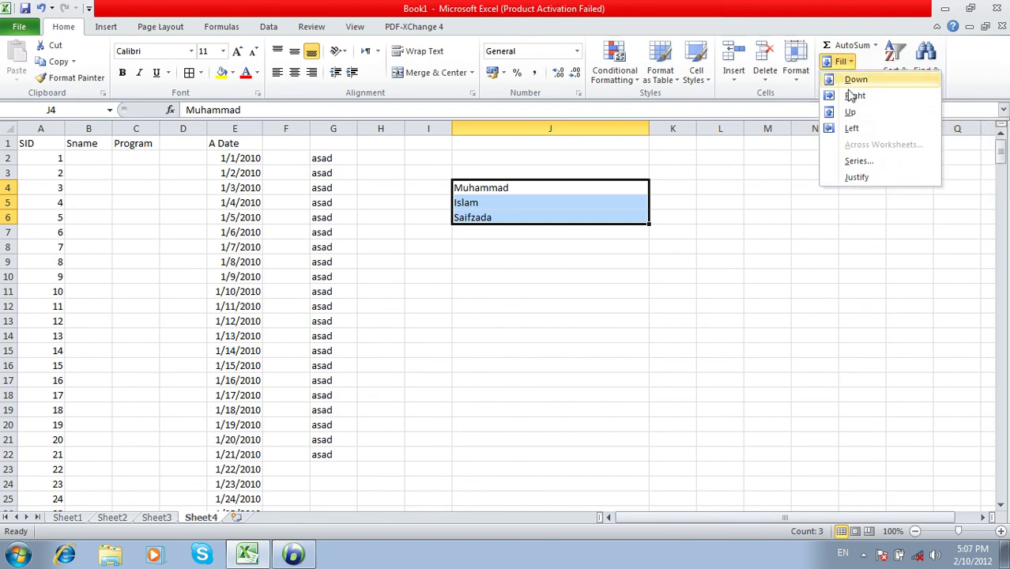
{"action": "left_click", "coordinate": [868, 181]}
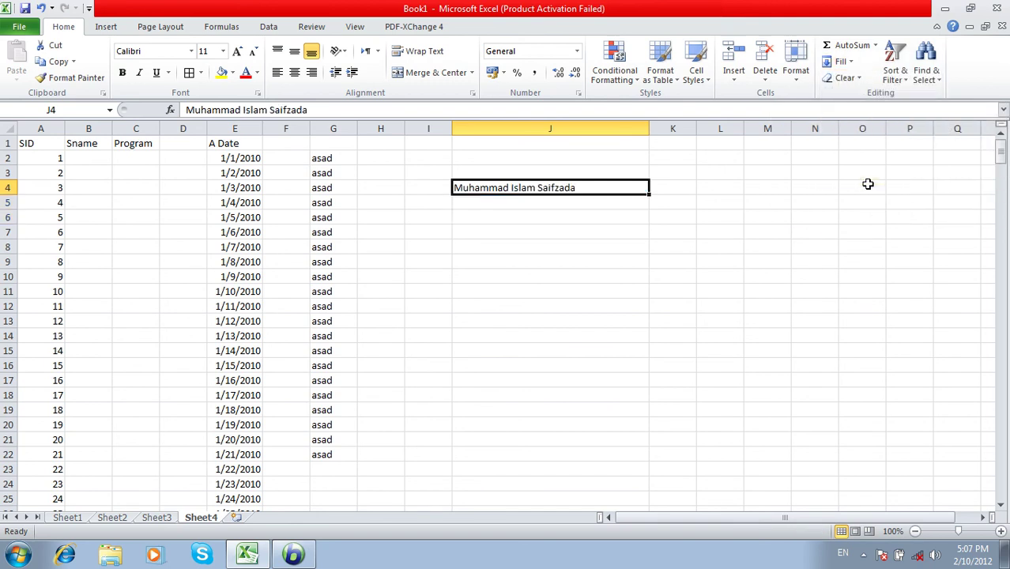
{"action": "left_click", "coordinate": [851, 80]}
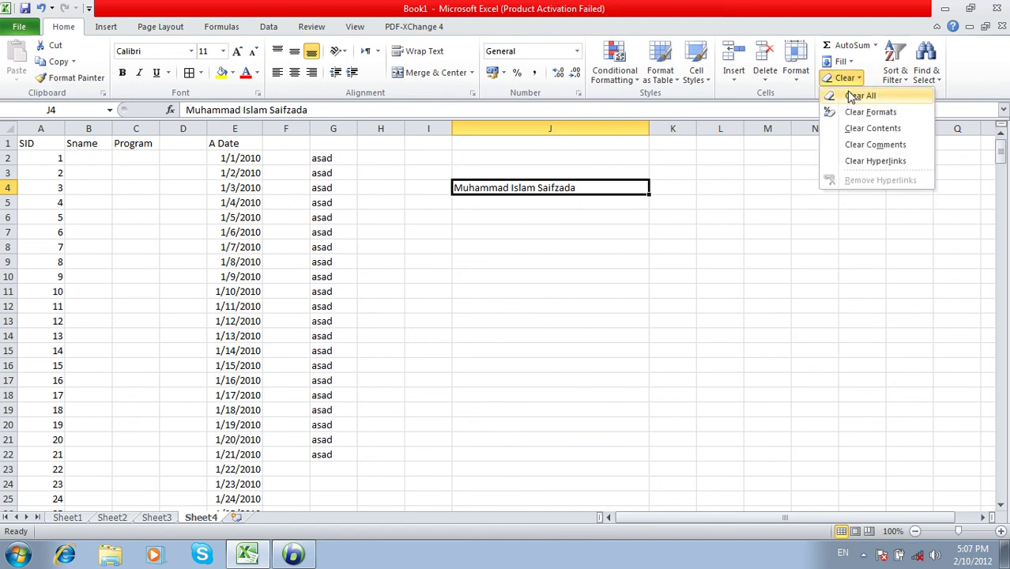
{"action": "key", "text": "Escape"}
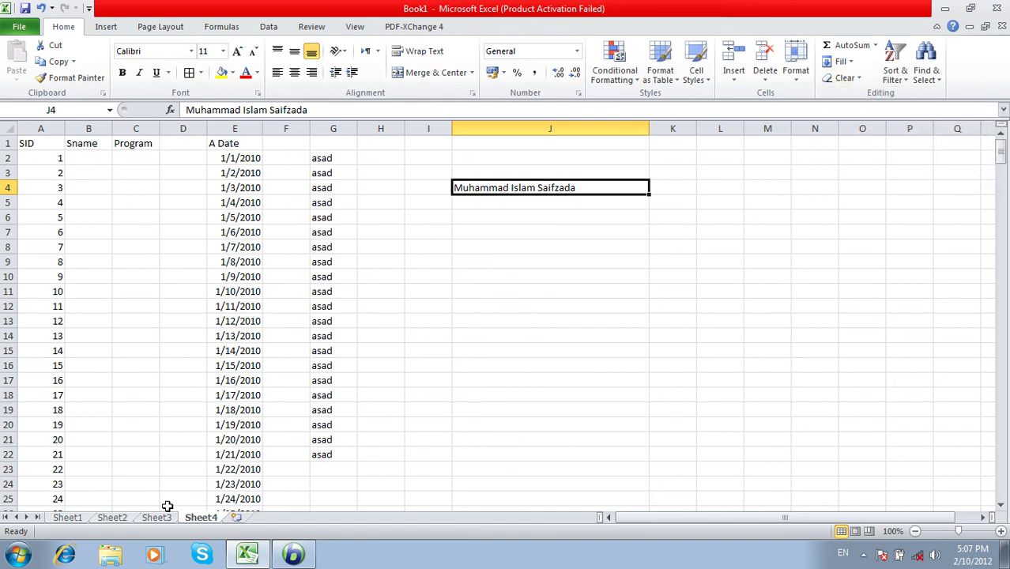
Step: Add a new worksheet and fill every cell of A1:E9 with the same surname
{"action": "left_click", "coordinate": [236, 517]}
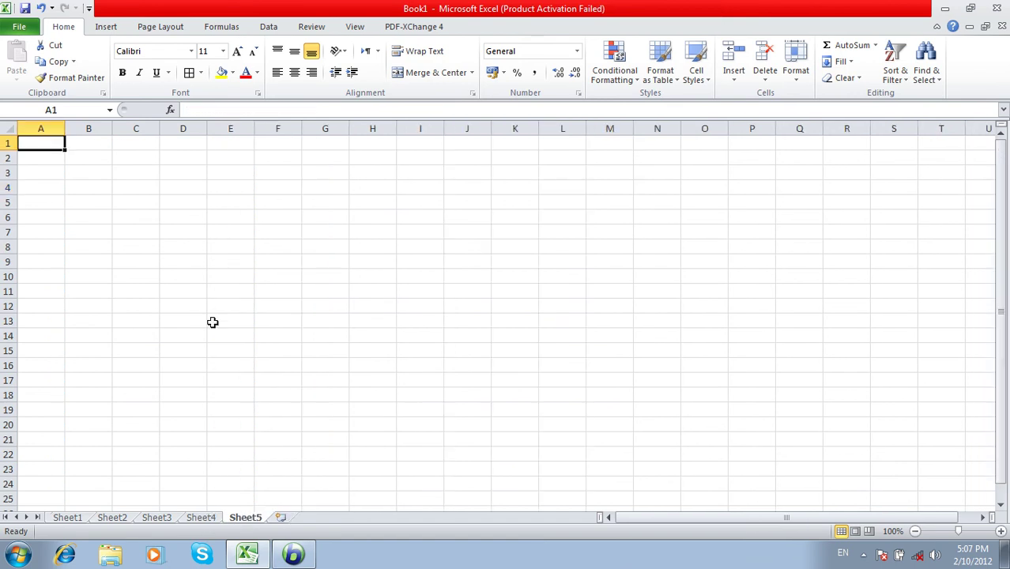
{"action": "left_click_drag", "start_coordinate": [48, 144], "coordinate": [226, 264]}
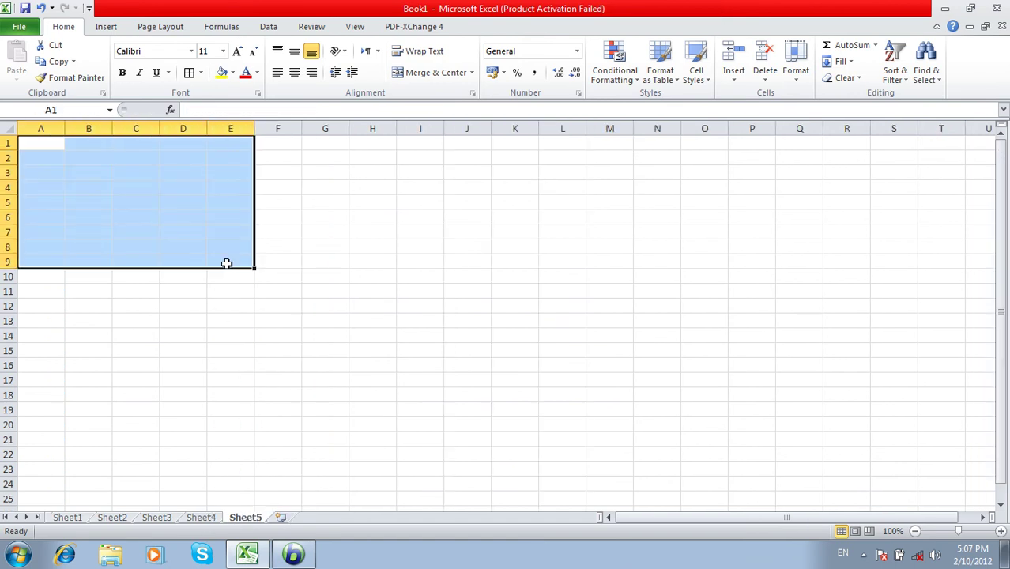
{"action": "type", "text": "Khan"}
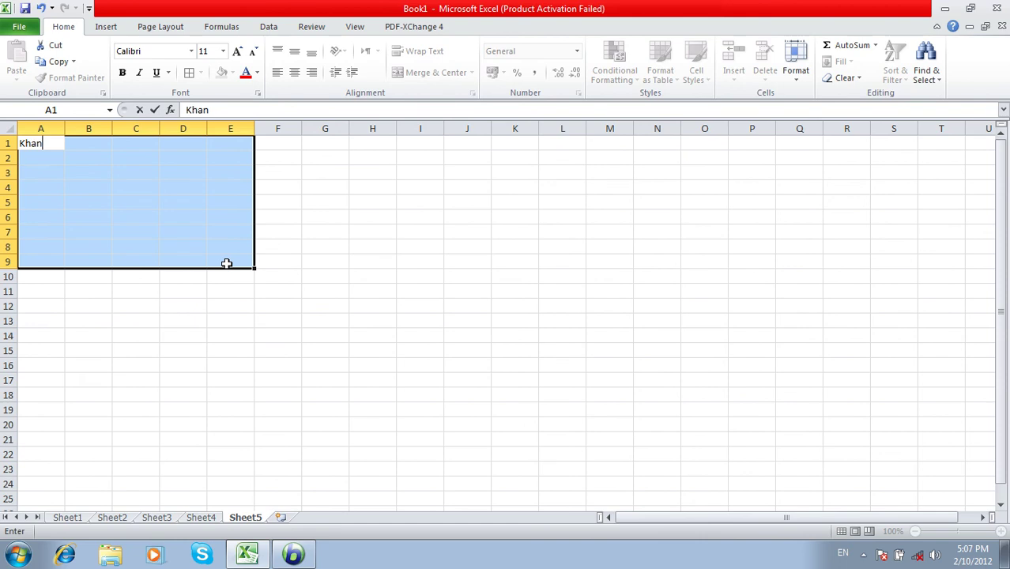
{"action": "key", "text": "ctrl+Return"}
Step: Drop a blank D3 comment, comment D6 'this is the name of a person', reselect the block
{"action": "left_click", "coordinate": [236, 200]}
{"action": "right_click", "coordinate": [177, 175]}
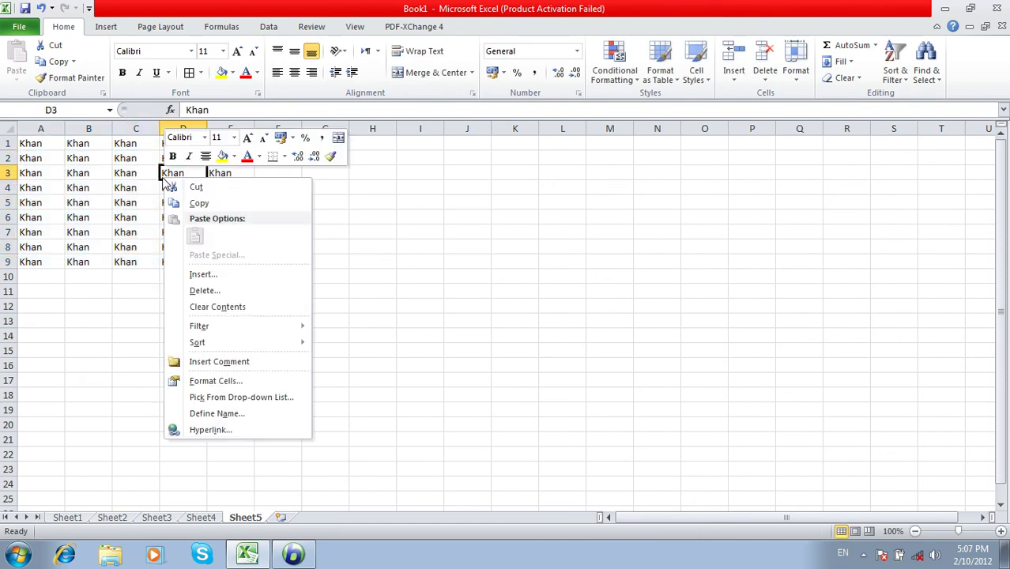
{"action": "left_click", "coordinate": [241, 361]}
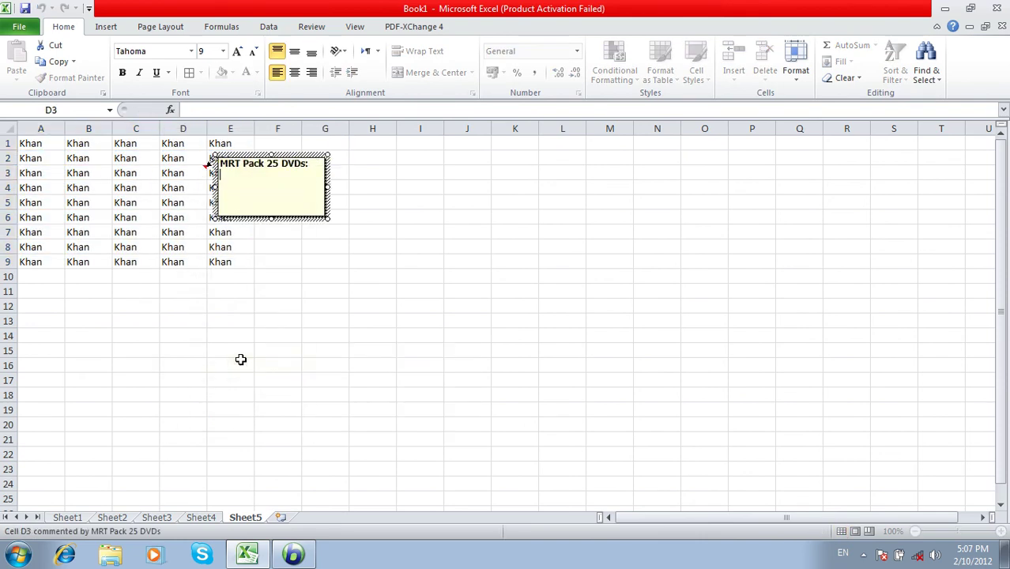
{"action": "key", "text": "Escape"}
{"action": "key", "text": "Escape"}
{"action": "left_click", "coordinate": [204, 218]}
{"action": "right_click", "coordinate": [205, 218]}
{"action": "left_click", "coordinate": [255, 403]}
{"action": "type", "text": "this is th"}
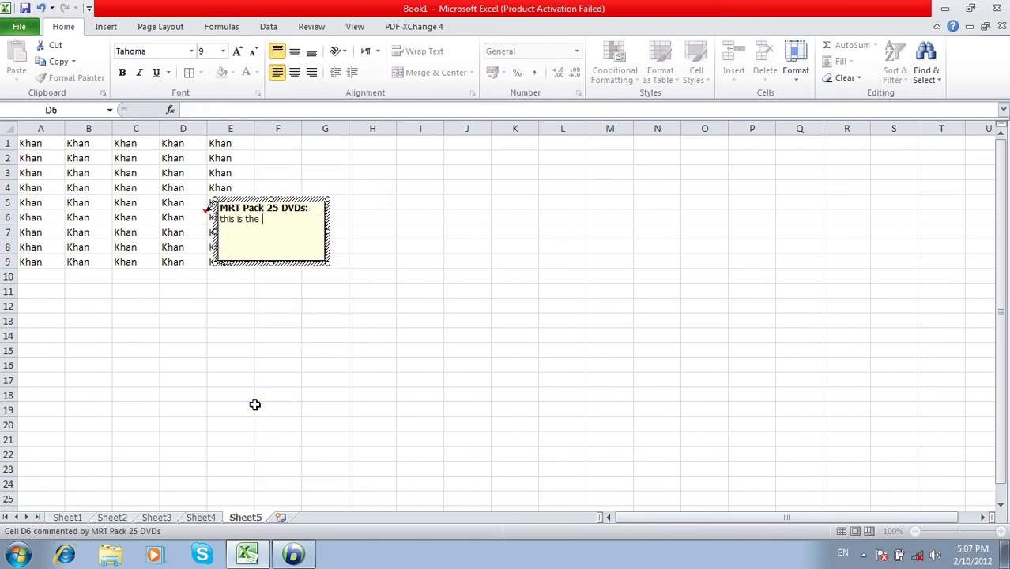
{"action": "type", "text": "erson"}
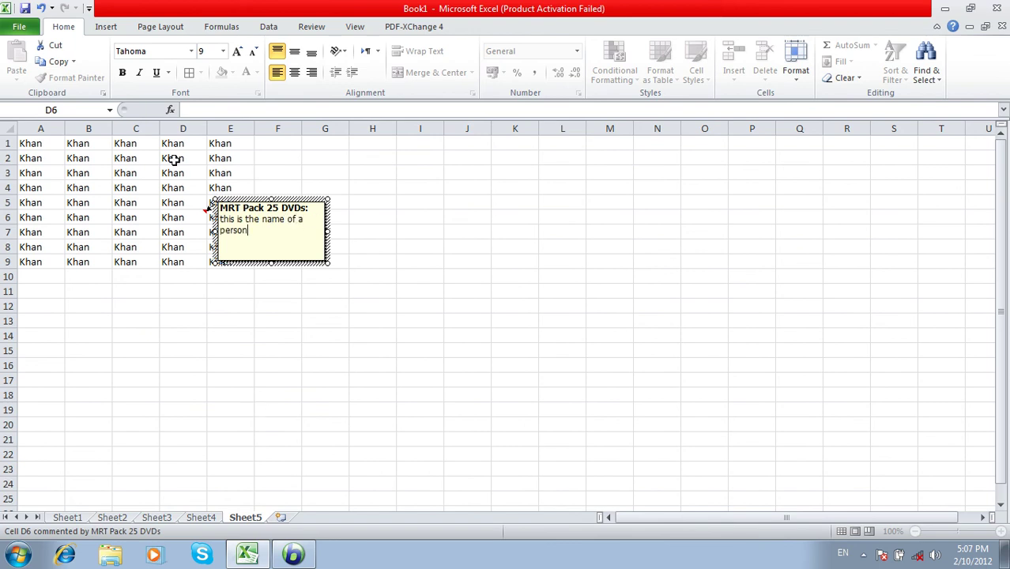
{"action": "mouse_move", "coordinate": [60, 149]}
{"action": "left_mouse_down"}
{"action": "mouse_move", "coordinate": [225, 272]}
{"action": "mouse_move", "coordinate": [220, 247]}
{"action": "left_mouse_up"}
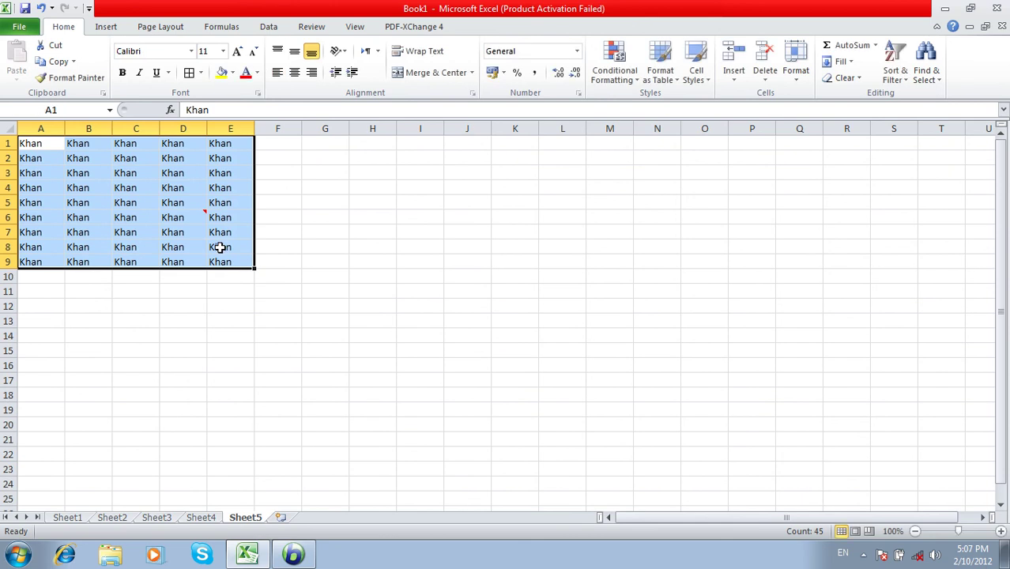
Step: Make A1:E9 bold with all borders, and hyperlink cell B3 to Doc1
{"action": "left_click", "coordinate": [121, 72]}
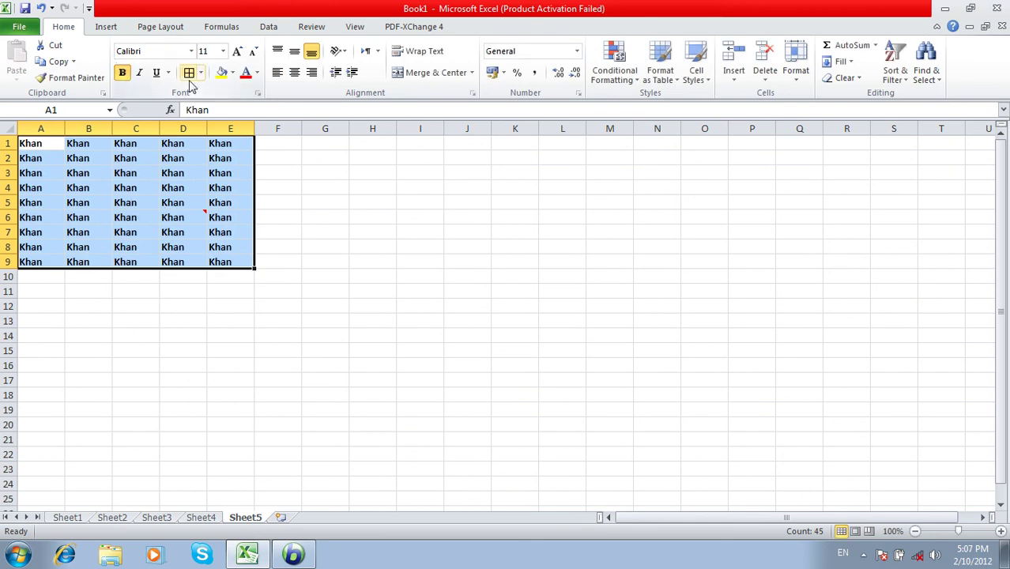
{"action": "left_click", "coordinate": [189, 72]}
{"action": "left_click", "coordinate": [102, 168]}
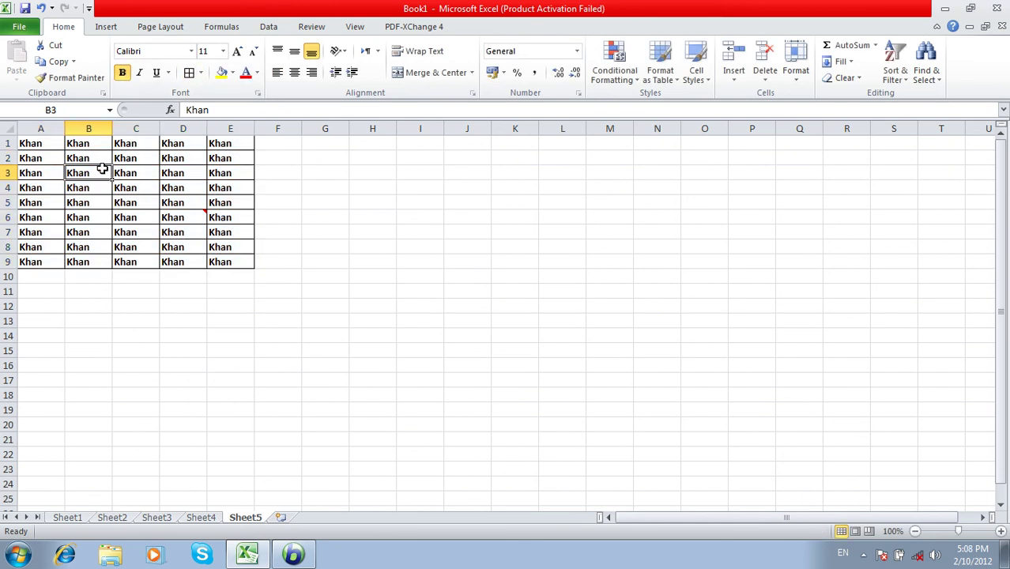
{"action": "right_click", "coordinate": [102, 169]}
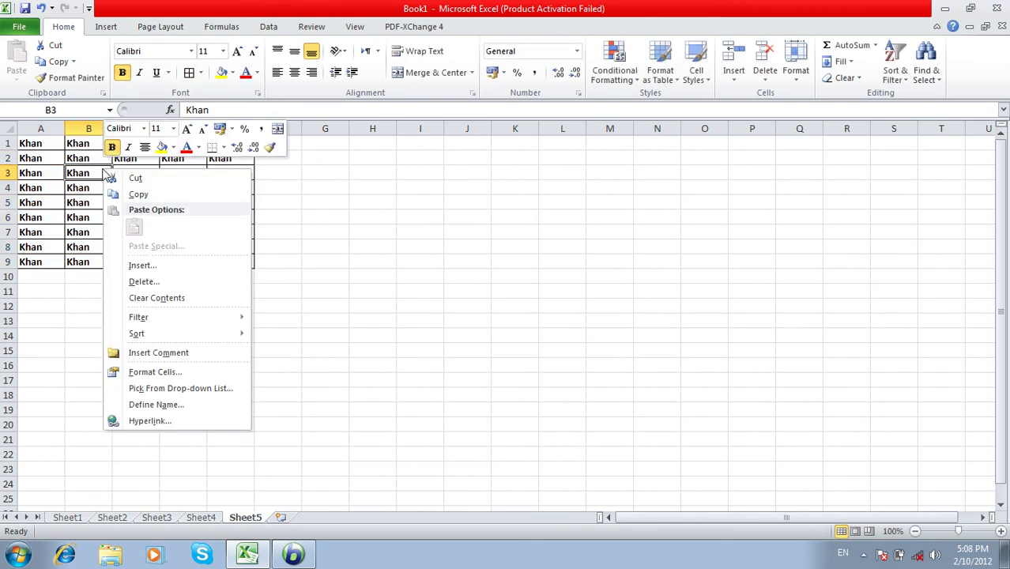
{"action": "left_click", "coordinate": [139, 424]}
{"action": "left_click", "coordinate": [146, 432]}
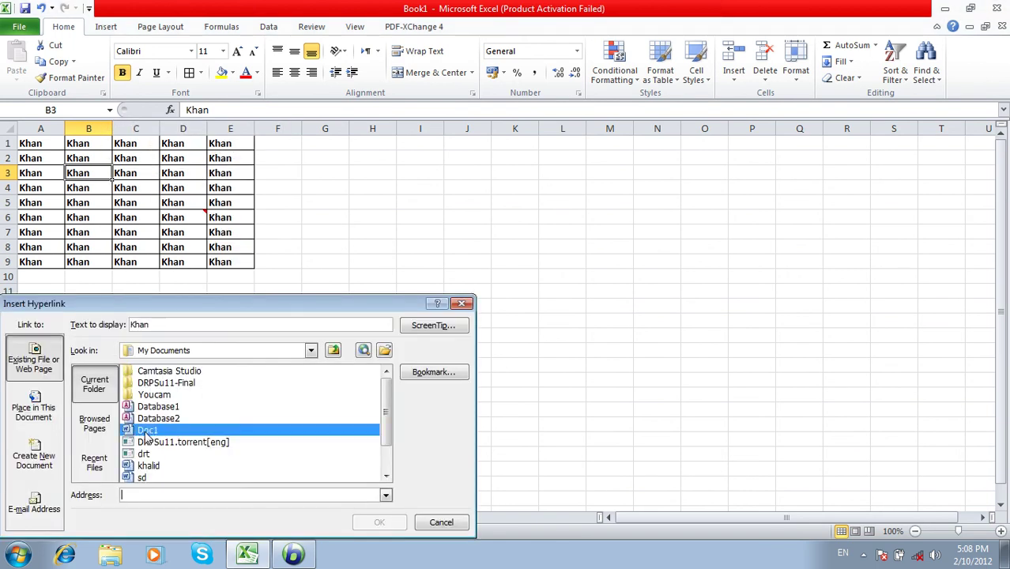
{"action": "double_click", "coordinate": [145, 433]}
Step: Reselect the A1:E9 block and open the Clear options
{"action": "left_click", "coordinate": [237, 265]}
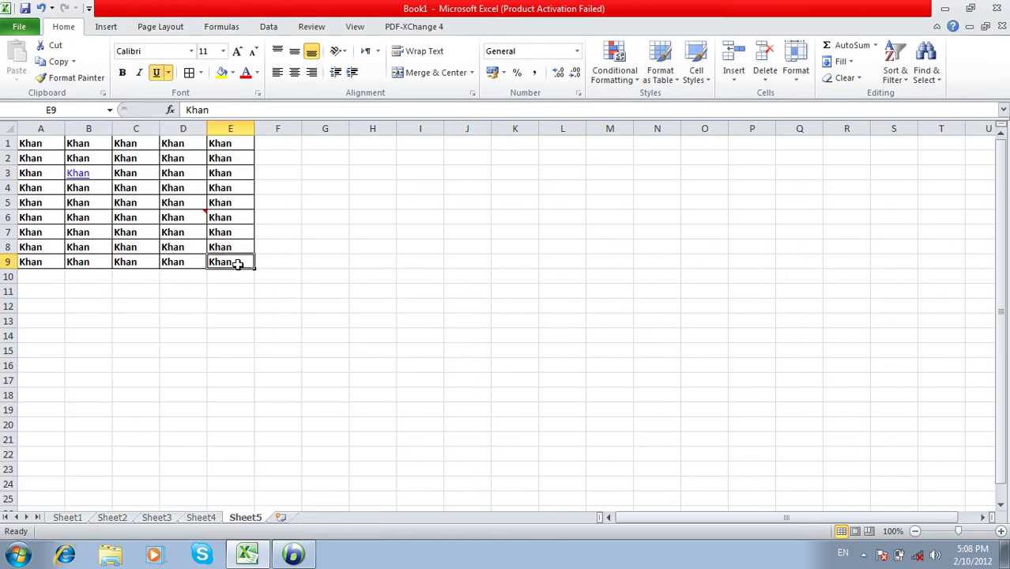
{"action": "left_click_drag", "start_coordinate": [237, 264], "coordinate": [56, 140]}
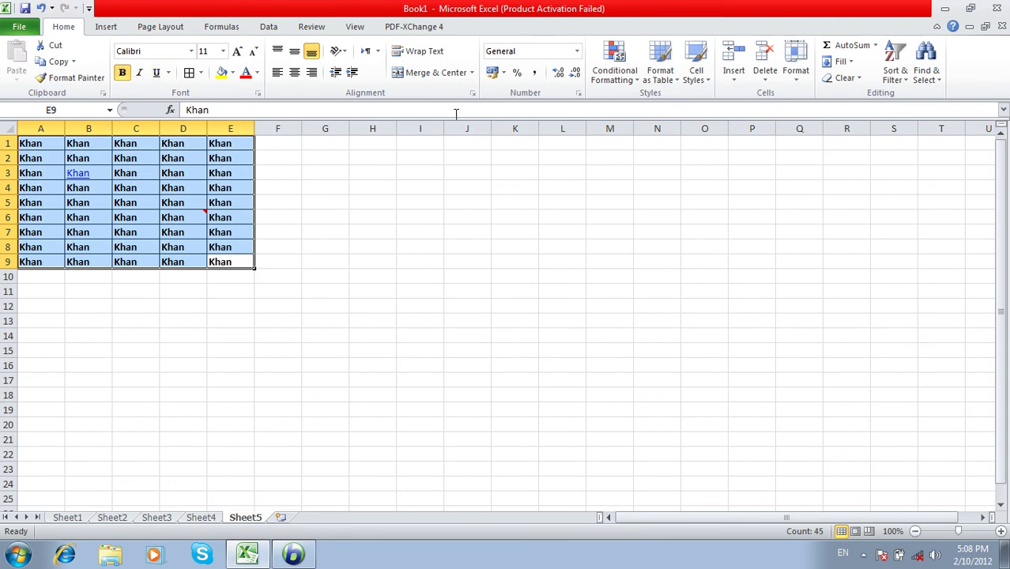
{"action": "left_click", "coordinate": [859, 79]}
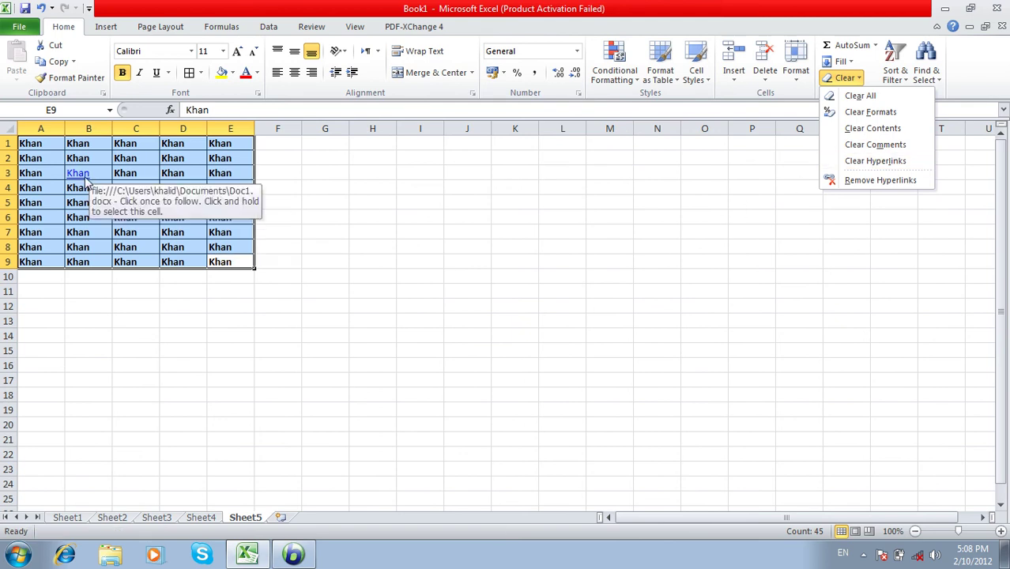
Step: Clear everything from A1:E9, then put all borders on H5:M12
{"action": "left_click", "coordinate": [857, 100]}
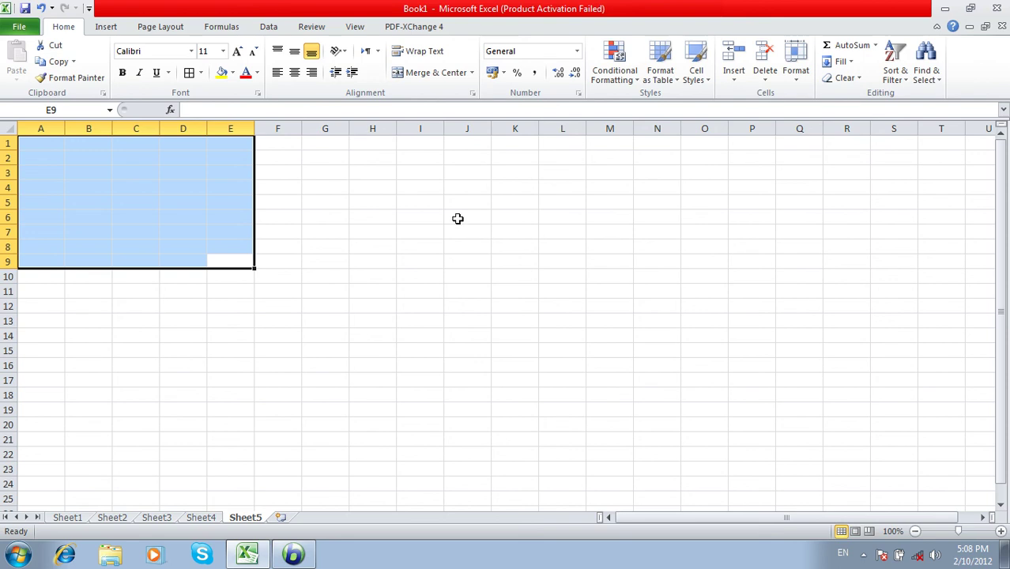
{"action": "left_click_drag", "start_coordinate": [380, 204], "coordinate": [567, 278]}
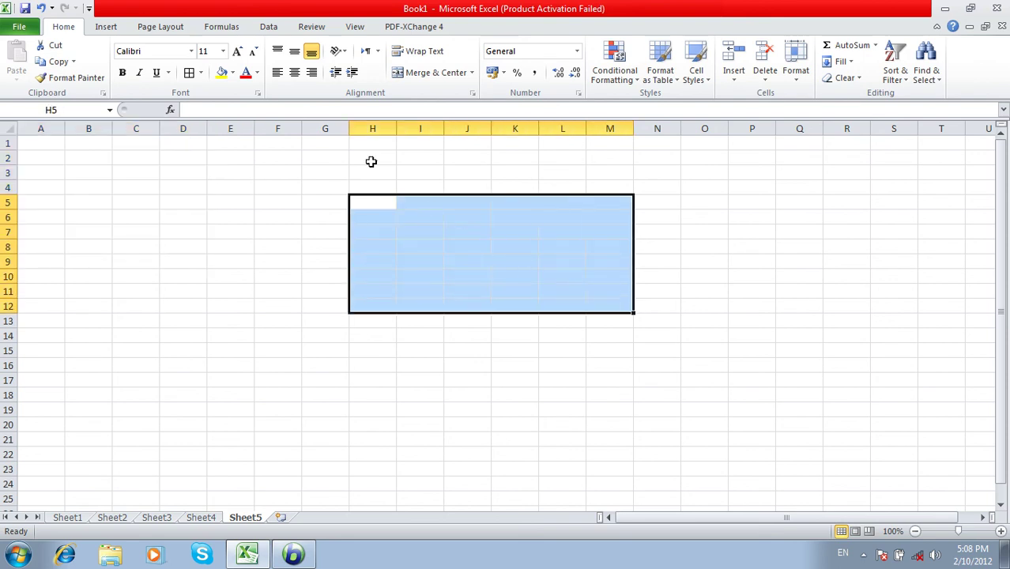
{"action": "left_click", "coordinate": [190, 72]}
{"action": "left_click", "coordinate": [369, 230]}
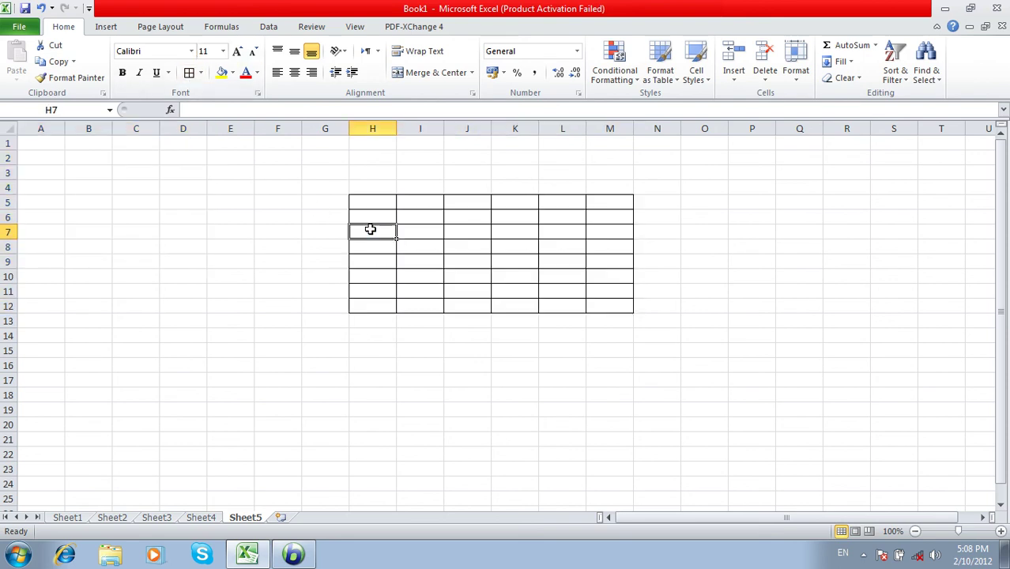
Step: Remove the H5:M12 borders using Clear Formats
{"action": "left_click_drag", "start_coordinate": [598, 307], "coordinate": [375, 203]}
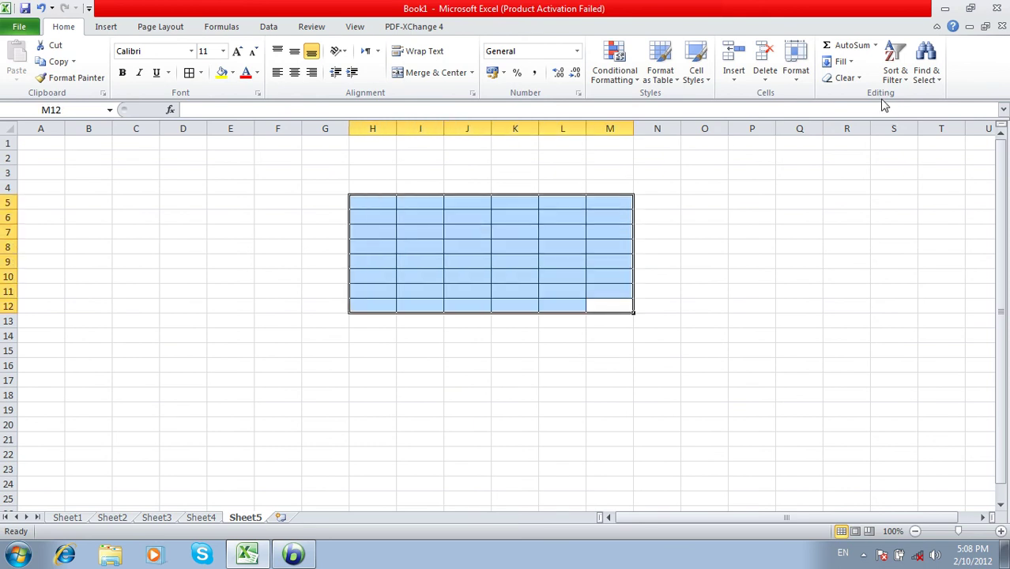
{"action": "left_click", "coordinate": [843, 77]}
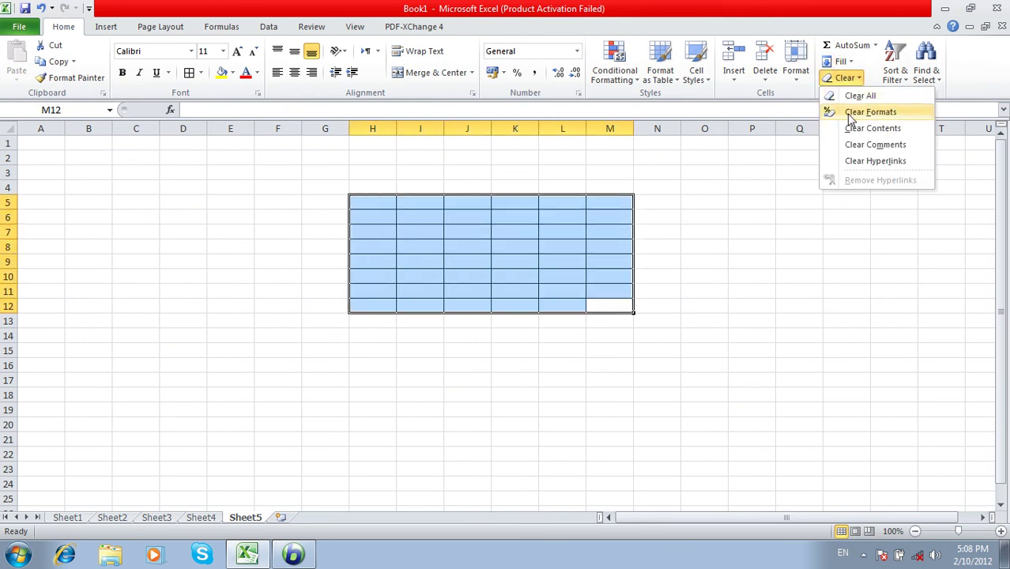
{"action": "left_click", "coordinate": [851, 113]}
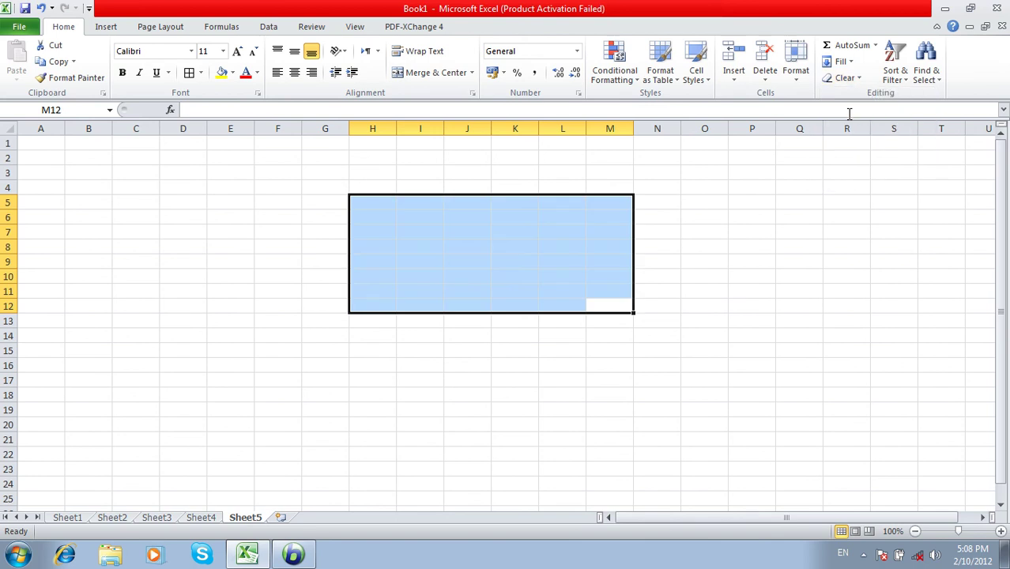
Step: Select cell O7 and briefly open and close the AutoSum and Fill drop-downs
{"action": "left_click", "coordinate": [719, 235]}
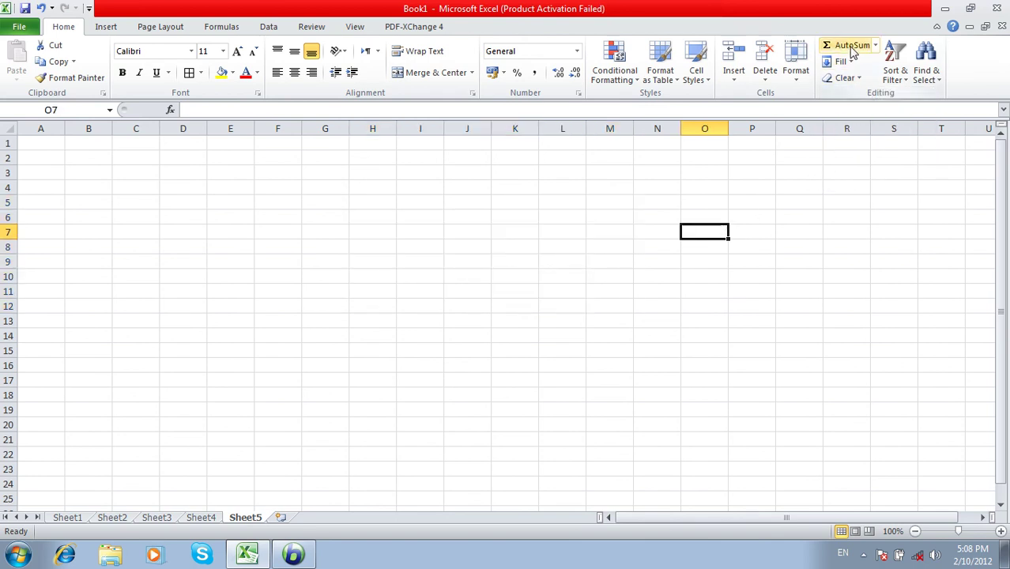
{"action": "left_click", "coordinate": [876, 45]}
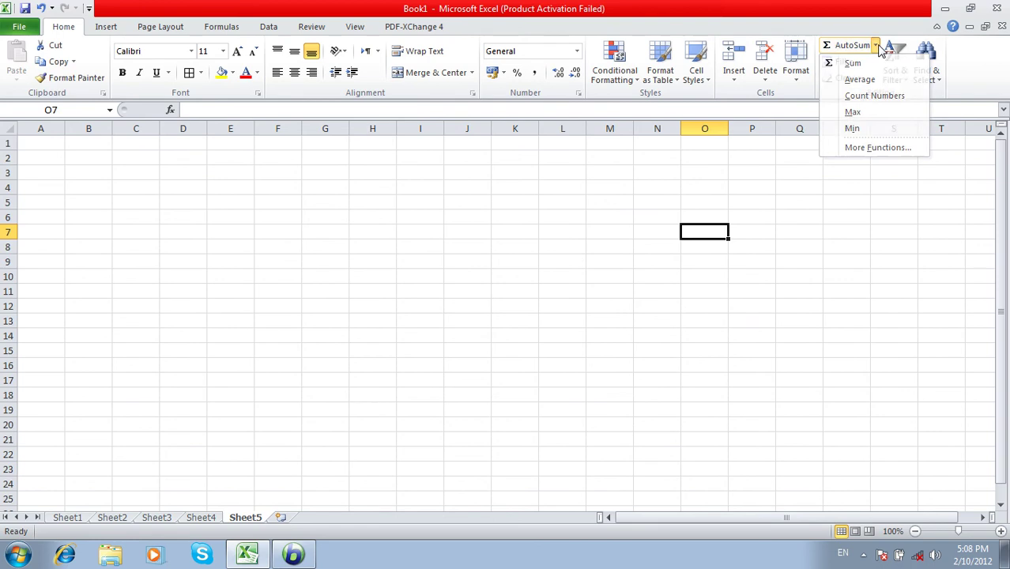
{"action": "left_click", "coordinate": [877, 46]}
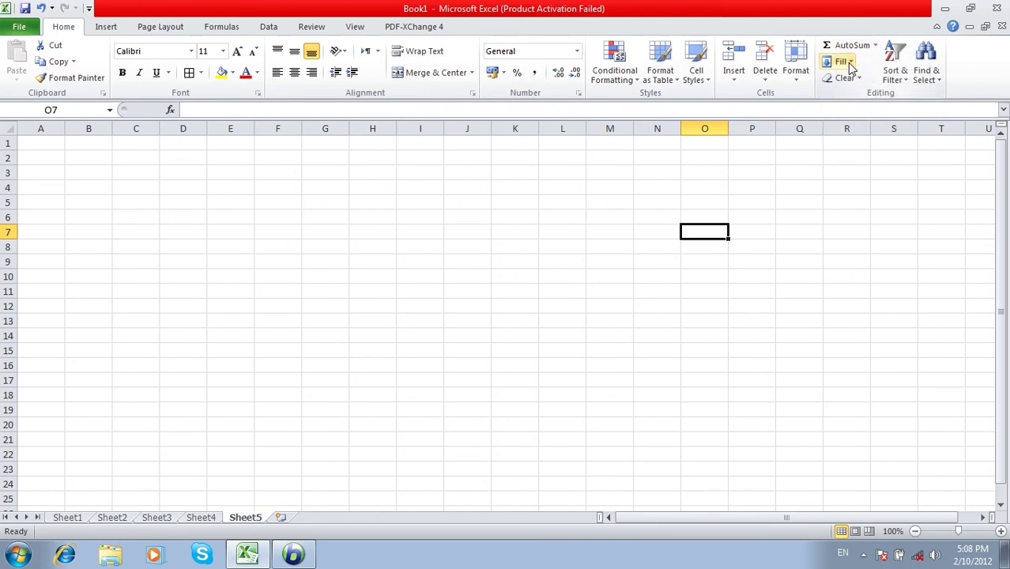
{"action": "left_click", "coordinate": [851, 63]}
{"action": "left_click", "coordinate": [851, 64]}
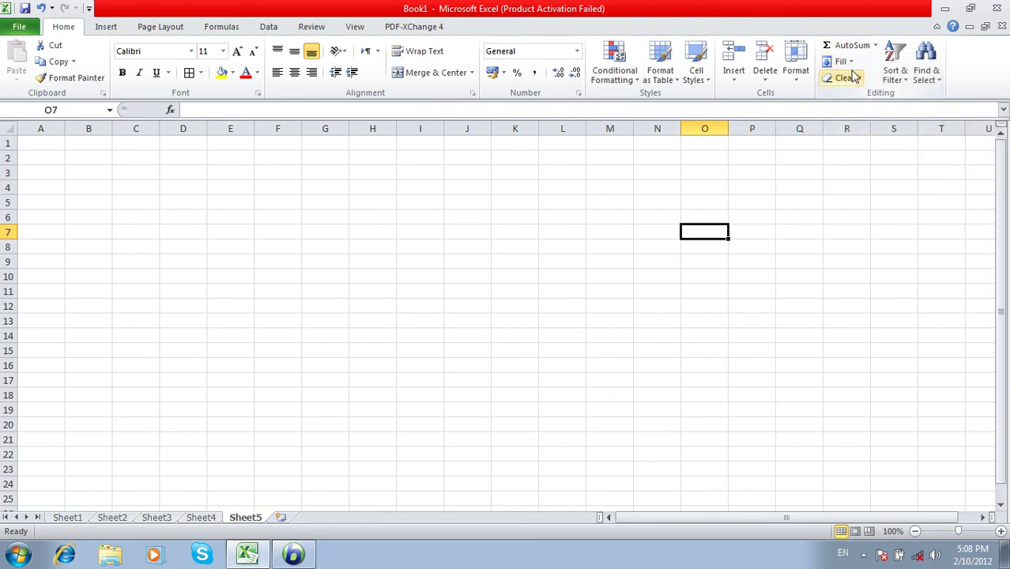